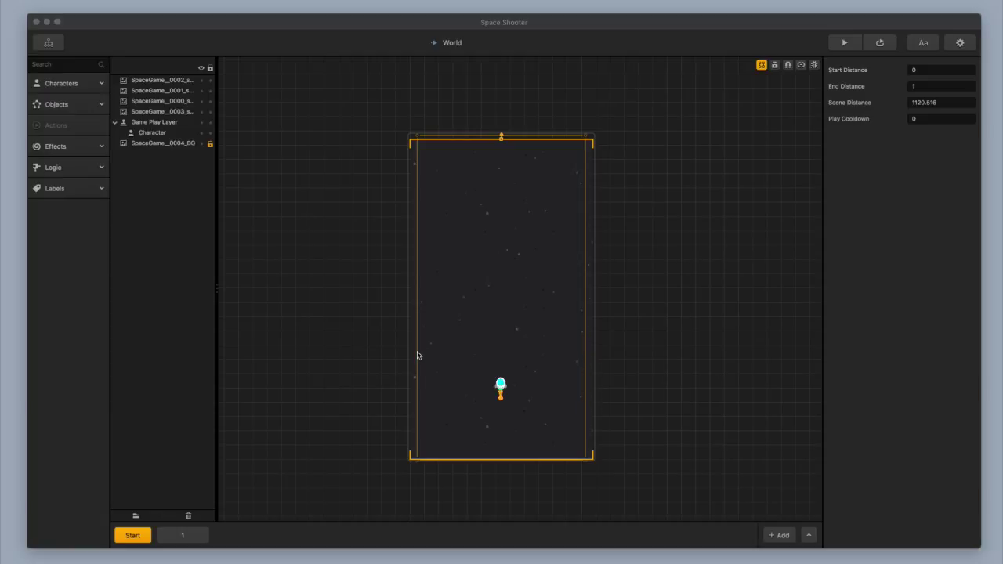
- Hide the game frame and add the Asteroid_1_0001 image to the Game Play Layer as an action near the scene's centre
click(760, 64)
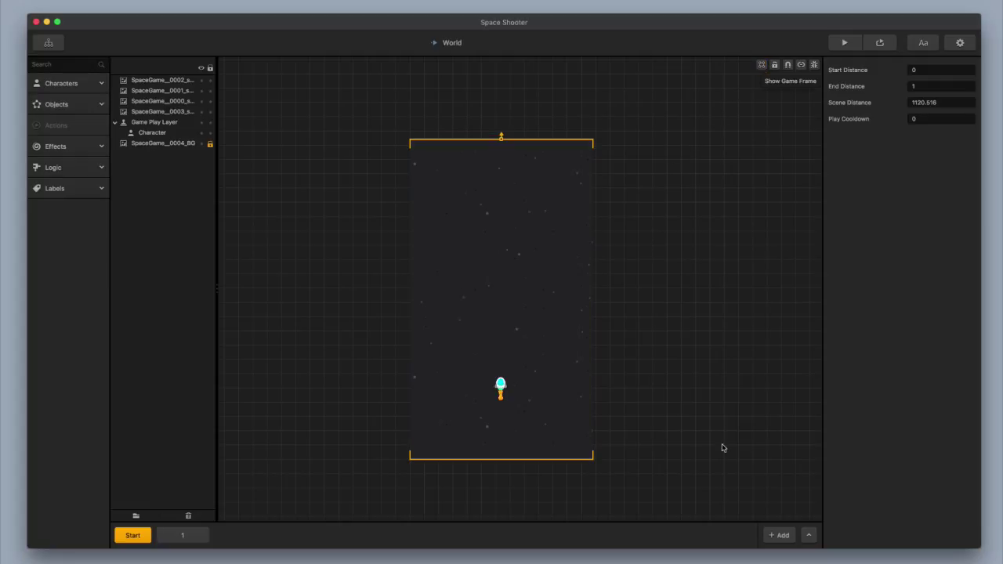
click(583, 326)
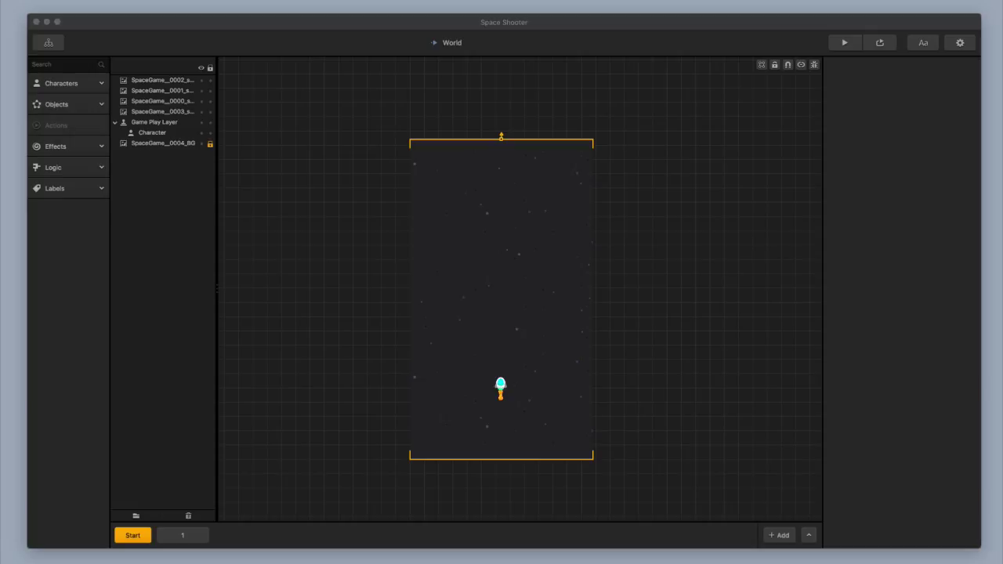
drag(1002, 302, 408, 394)
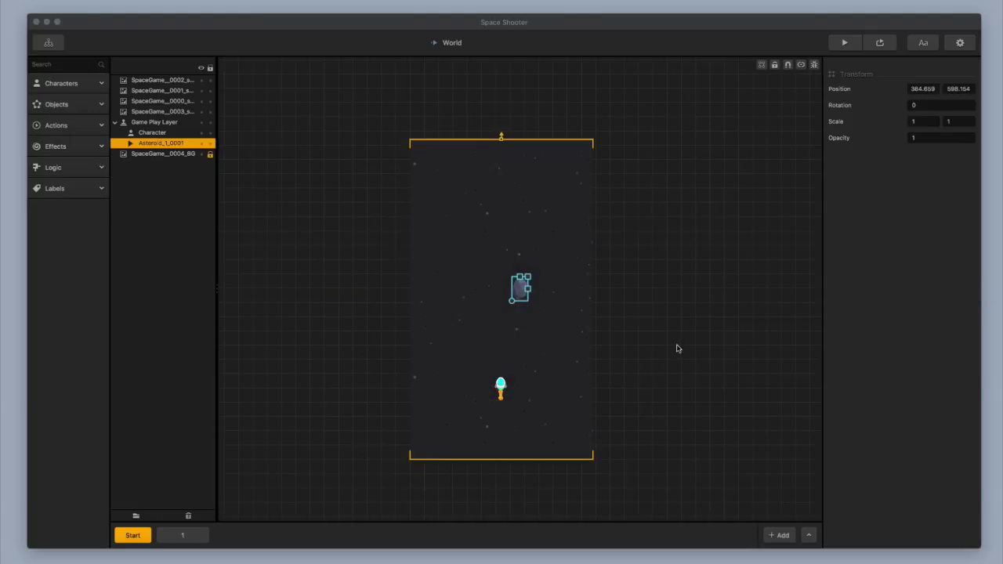
drag(518, 294, 518, 291)
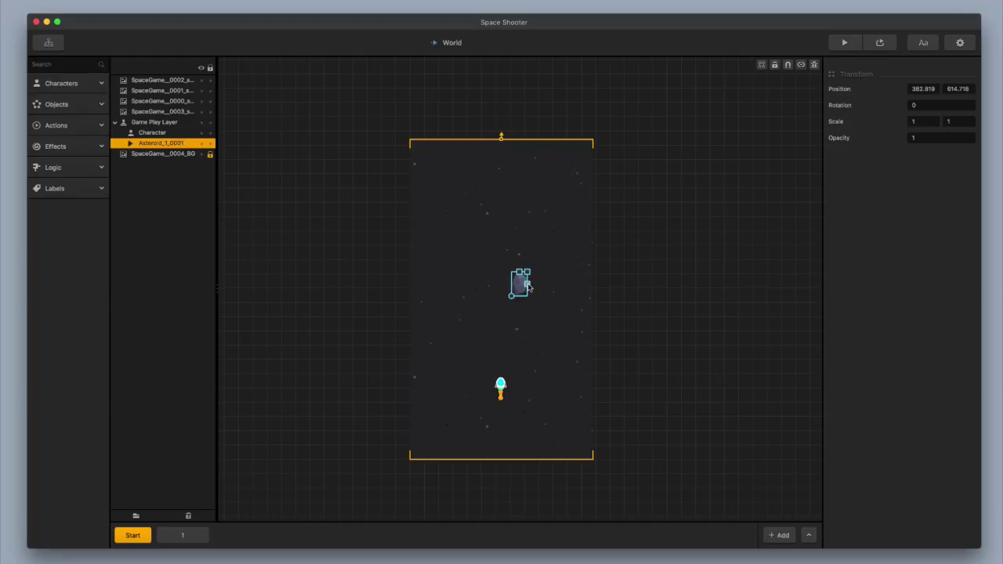
- Stretch the asteroid to a horizontal scale of about 15 and centre it across the full width of the scene
drag(528, 286, 667, 283)
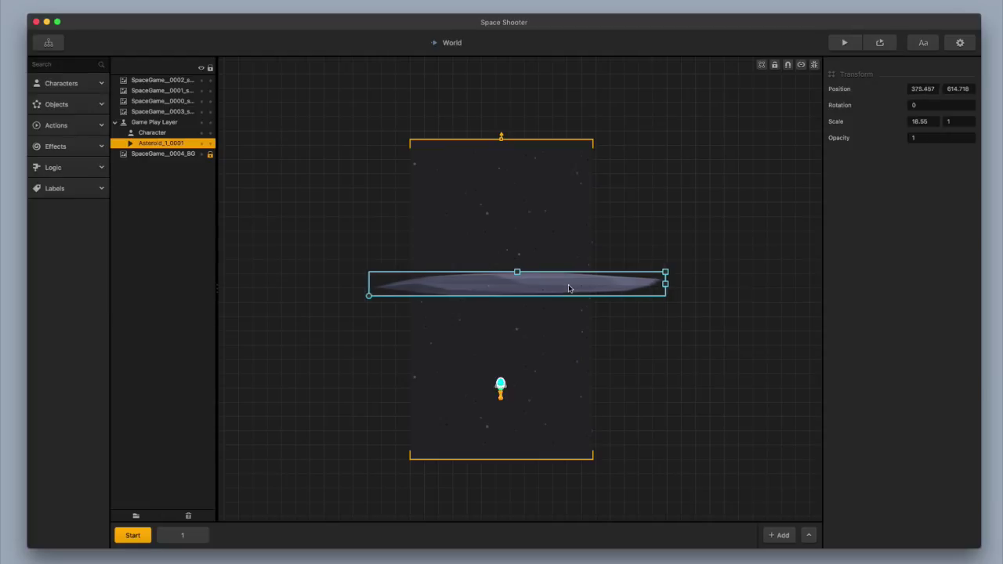
drag(569, 288, 555, 284)
drag(651, 283, 620, 285)
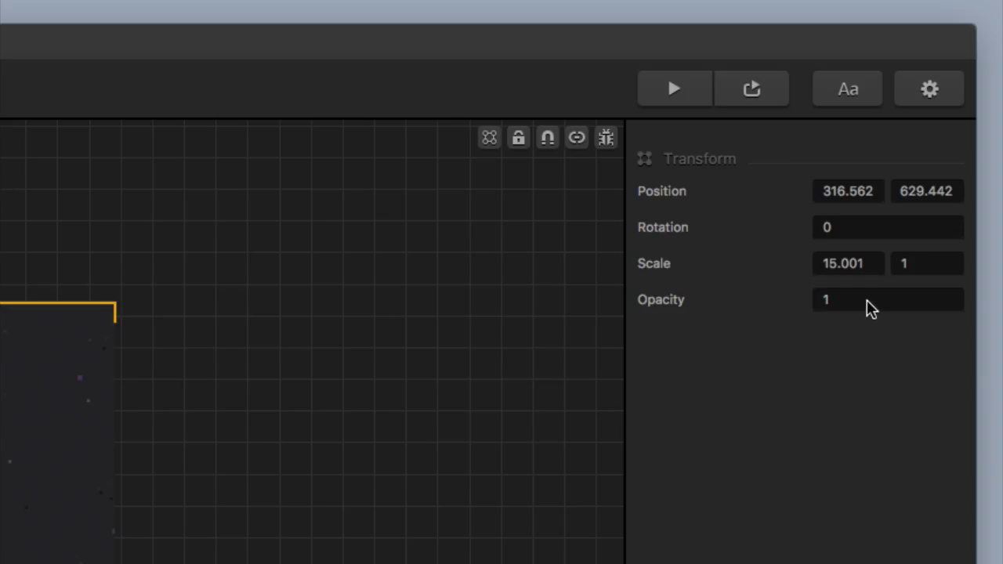
- Set the stretched asteroid's opacity to 0
click(870, 308)
key(BackSpace)
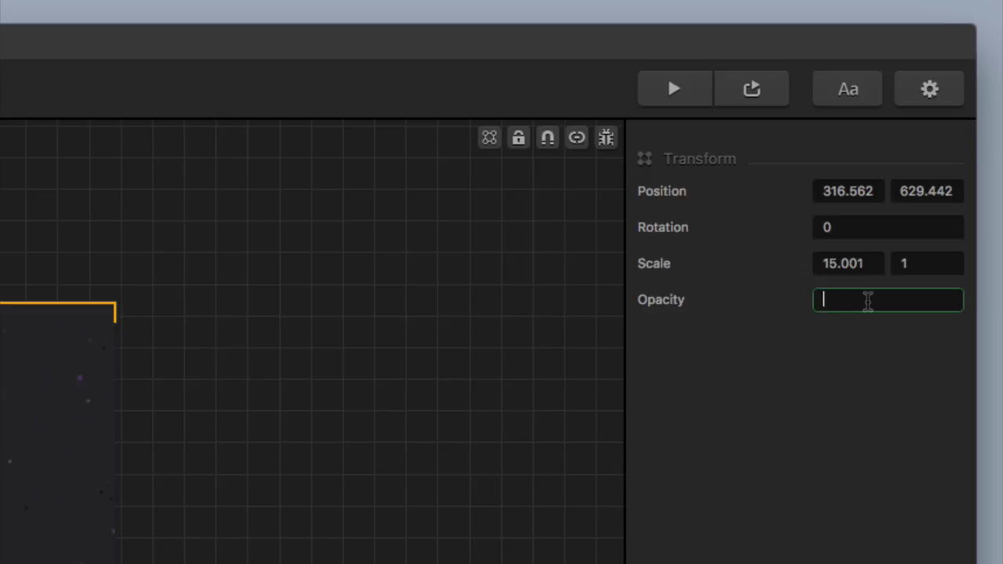
text(0)
key(Return)
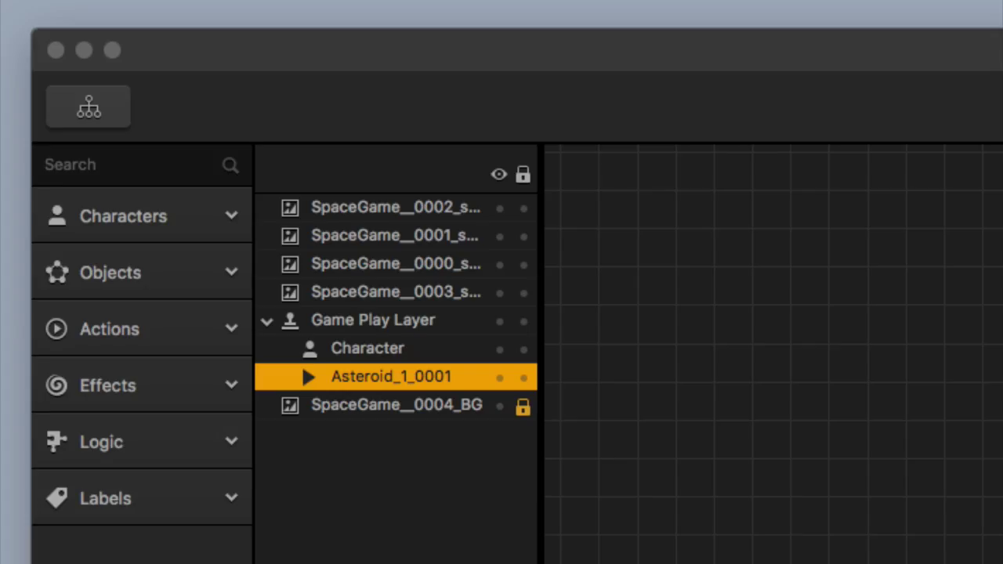
- Rename the Asteroid_1_0001 action as Point
click(100, 128)
mouse_move(200, 406)
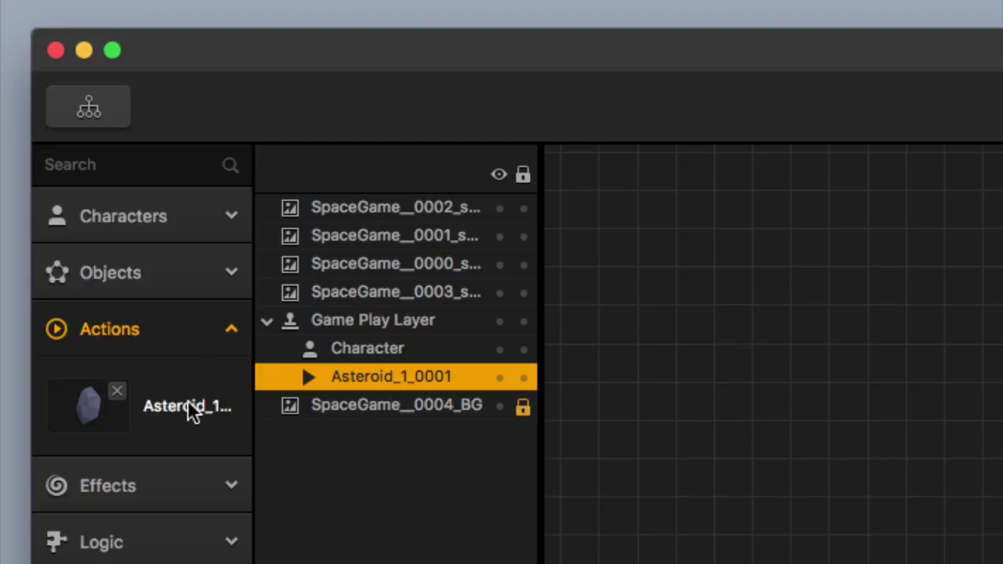
click(186, 408)
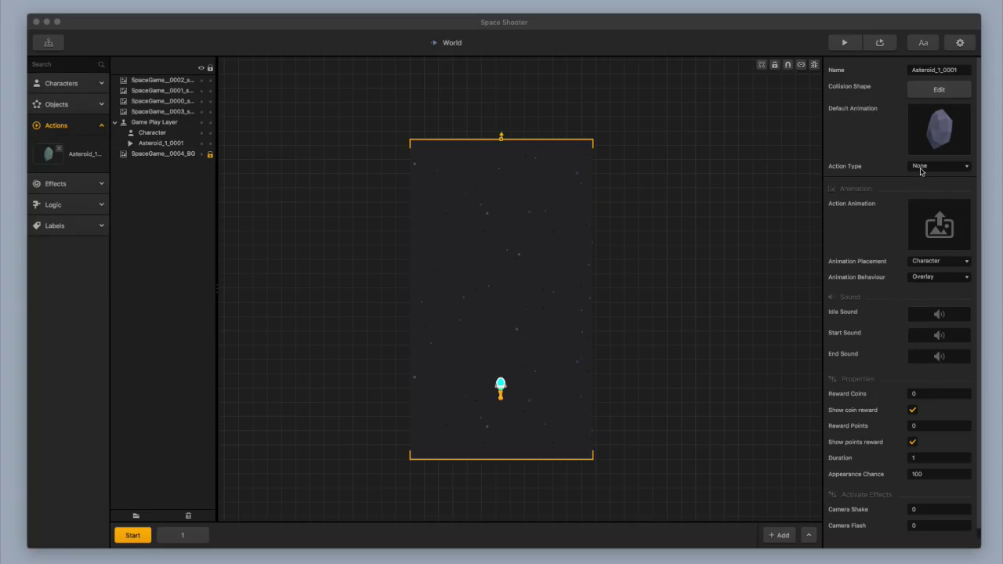
click(959, 70)
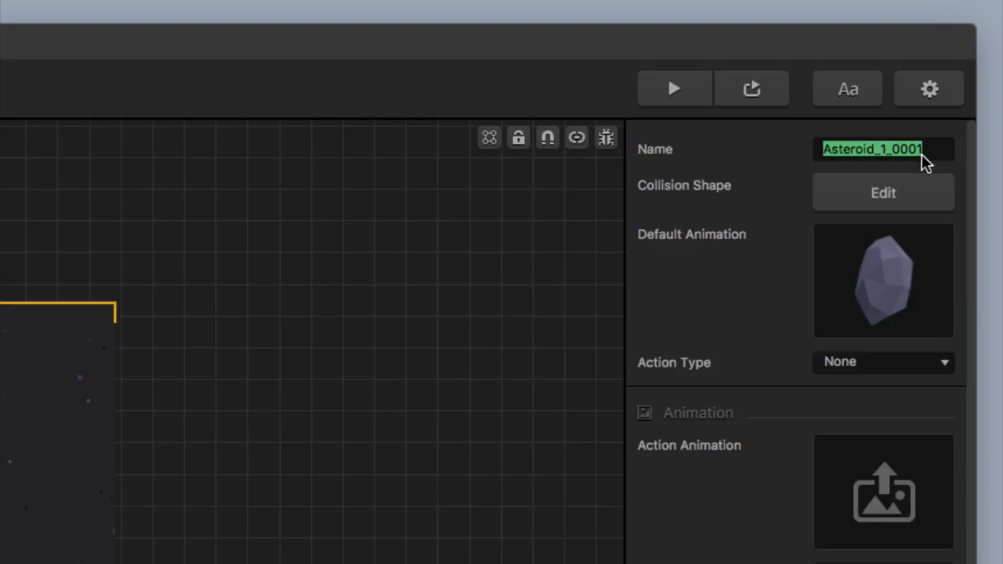
click(922, 149)
double_click(922, 149)
text(Point)
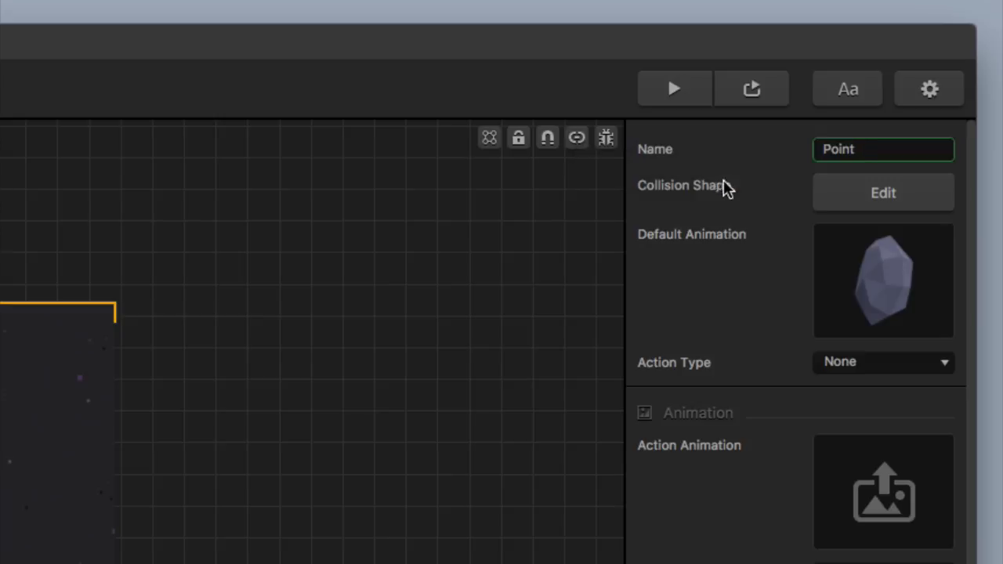
click(741, 193)
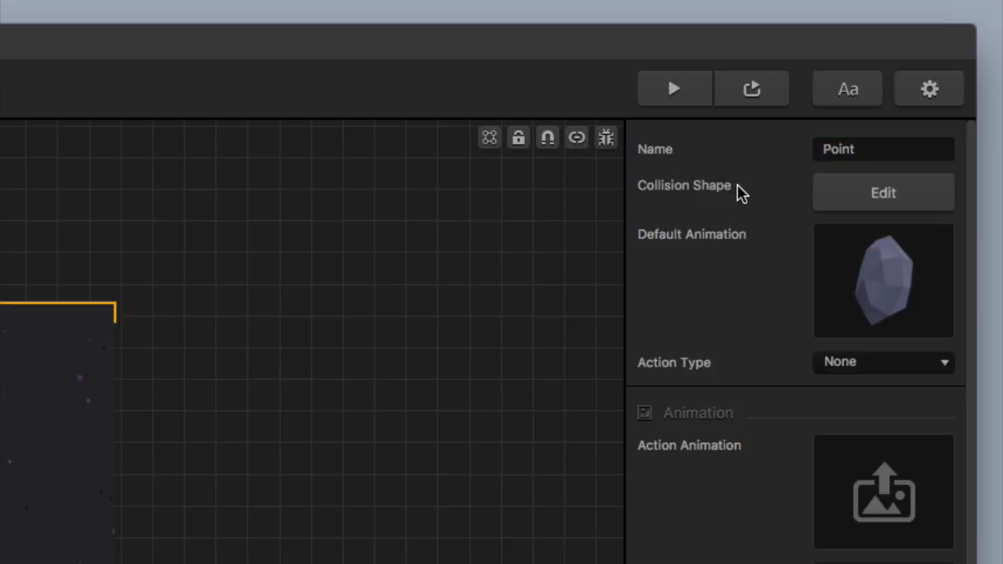
- Examine the Point action's collision shape in the Shape Editor and look over its animation and sound settings
click(841, 197)
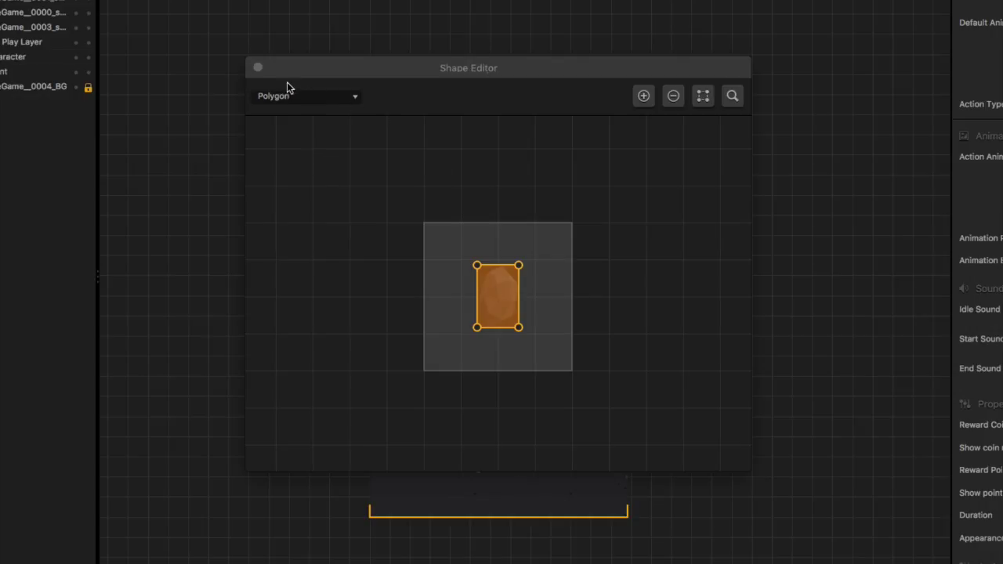
click(259, 69)
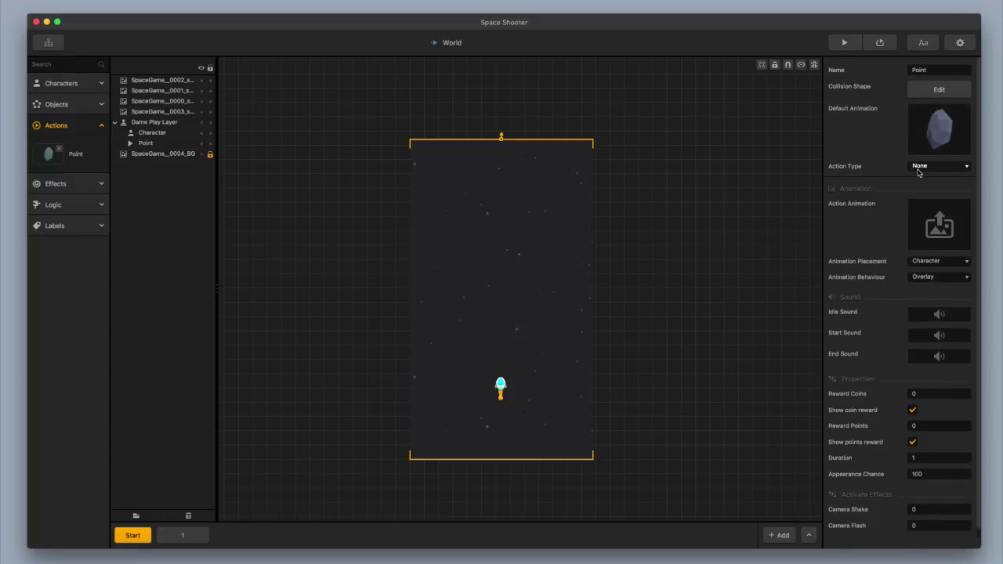
scroll(870, 238, down, 1)
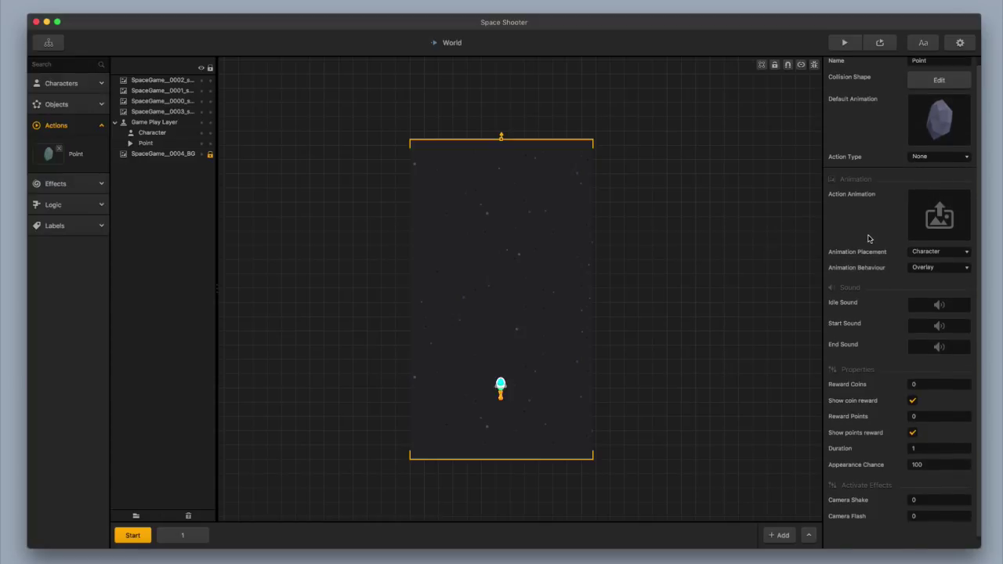
mouse_move(946, 238)
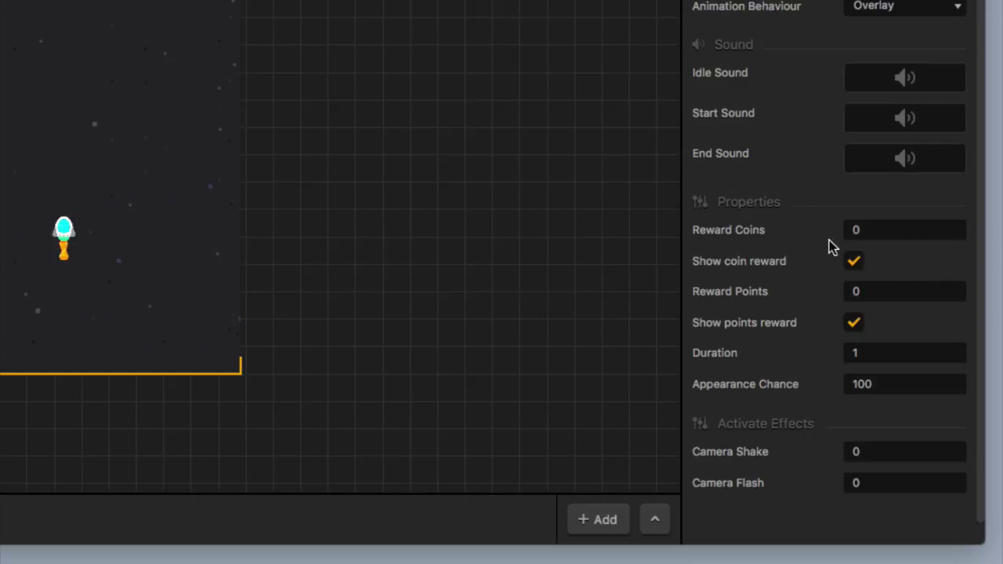
- Set the Point action's Reward Points to 1 and turn off both Show coin reward and Show points reward
click(854, 263)
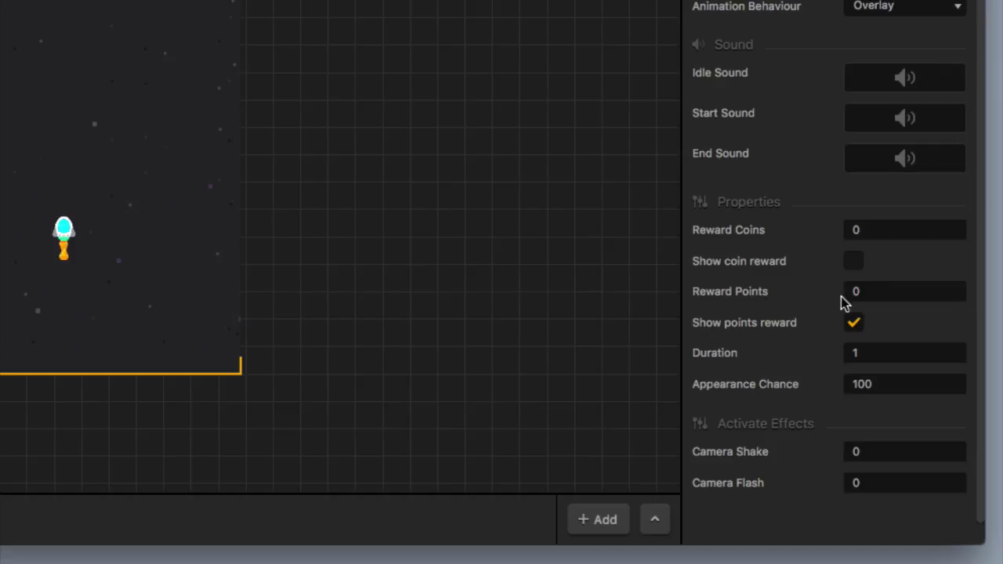
click(876, 292)
double_click(876, 292)
key(BackSpace)
text(1)
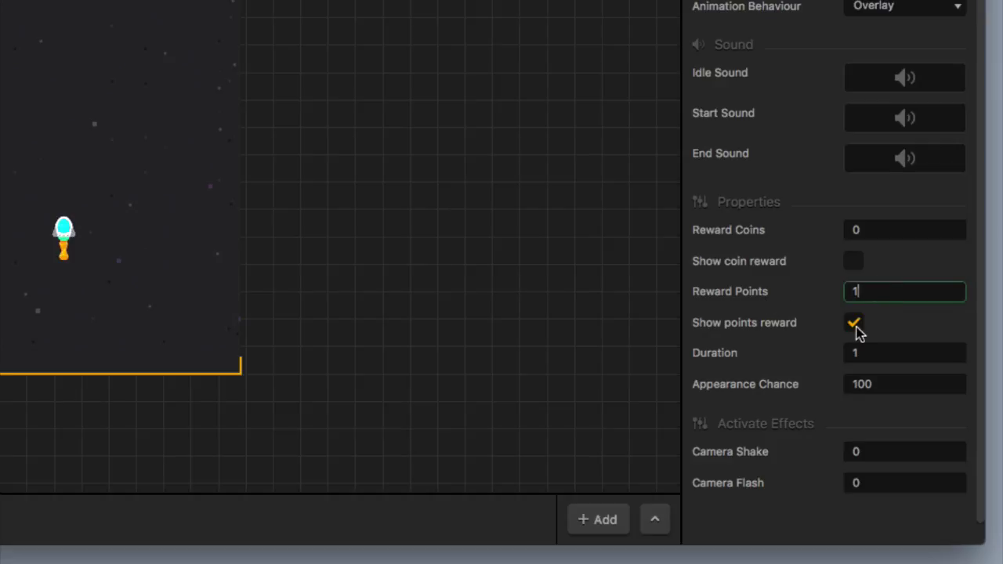
click(854, 324)
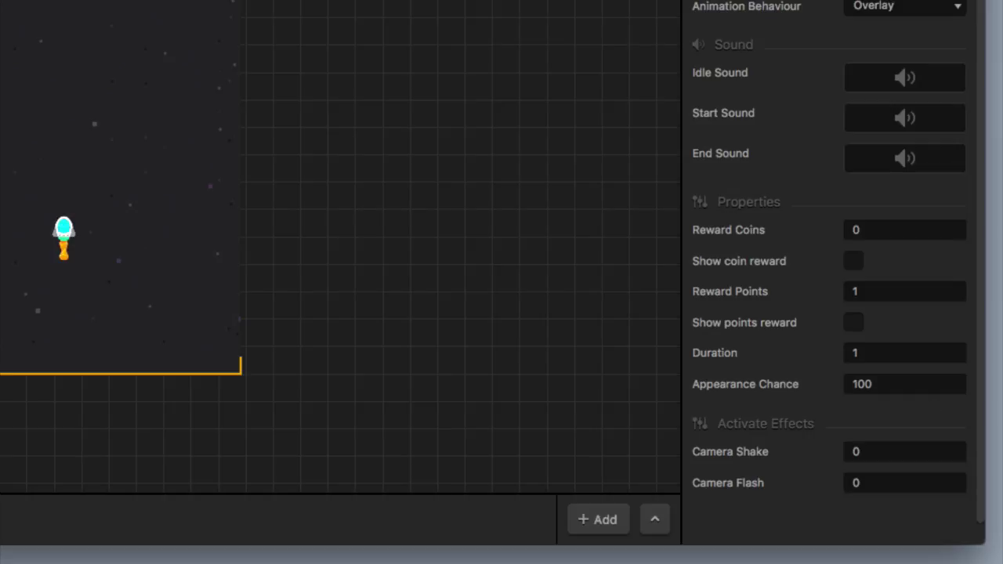
- Select the Point item in the Game Play Layer and stretch it to a vertical scale of about 2.17
click(65, 150)
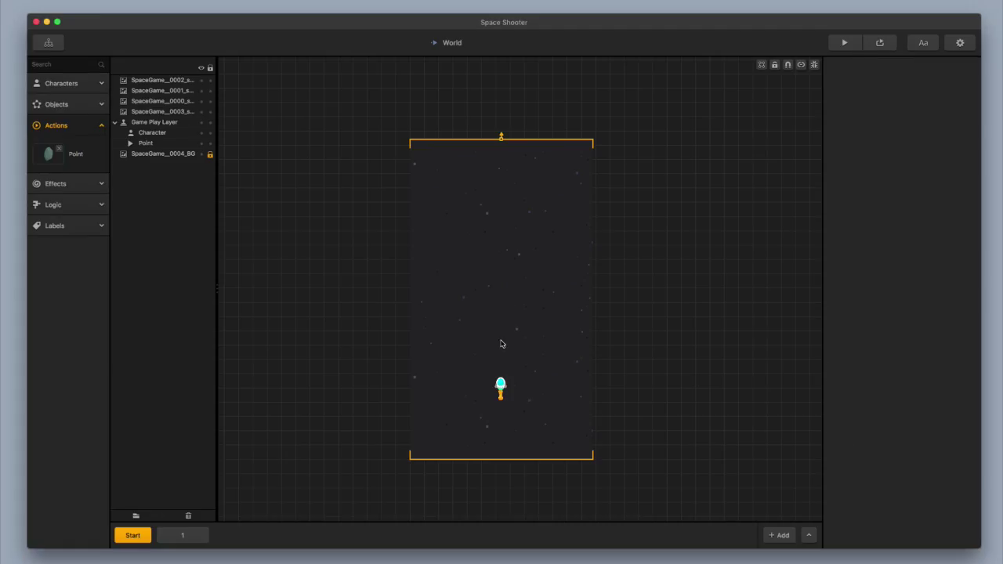
click(75, 19)
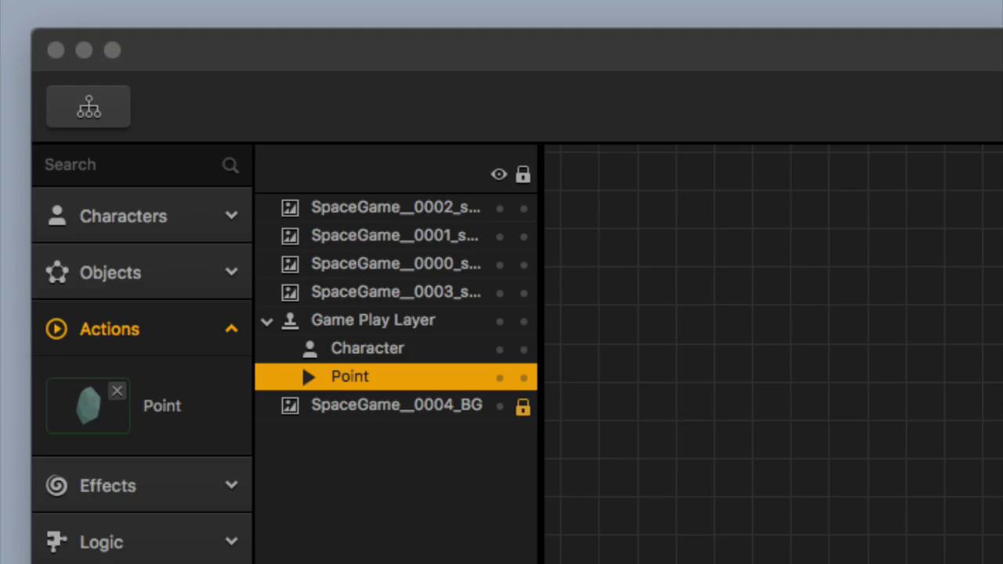
click(401, 291)
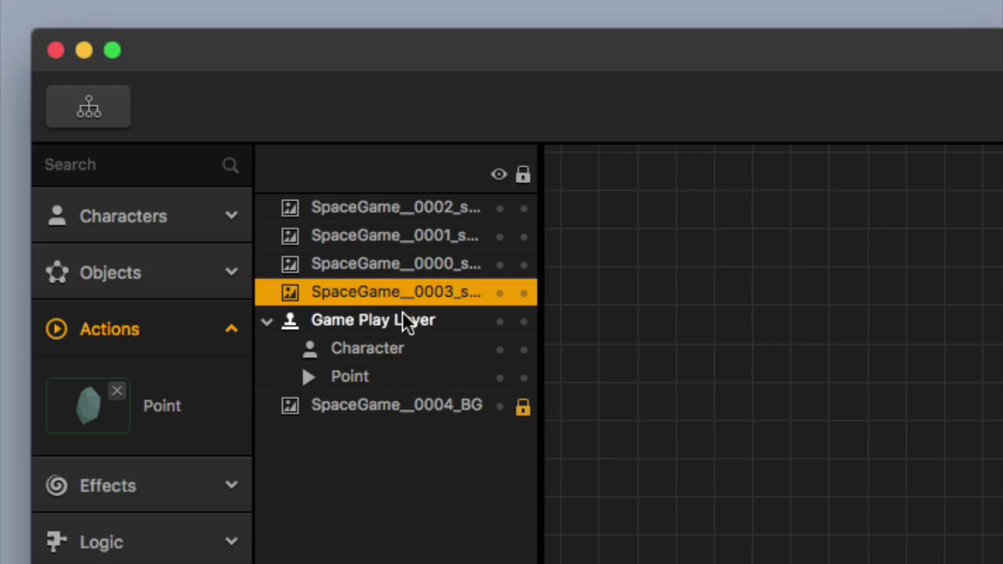
click(438, 376)
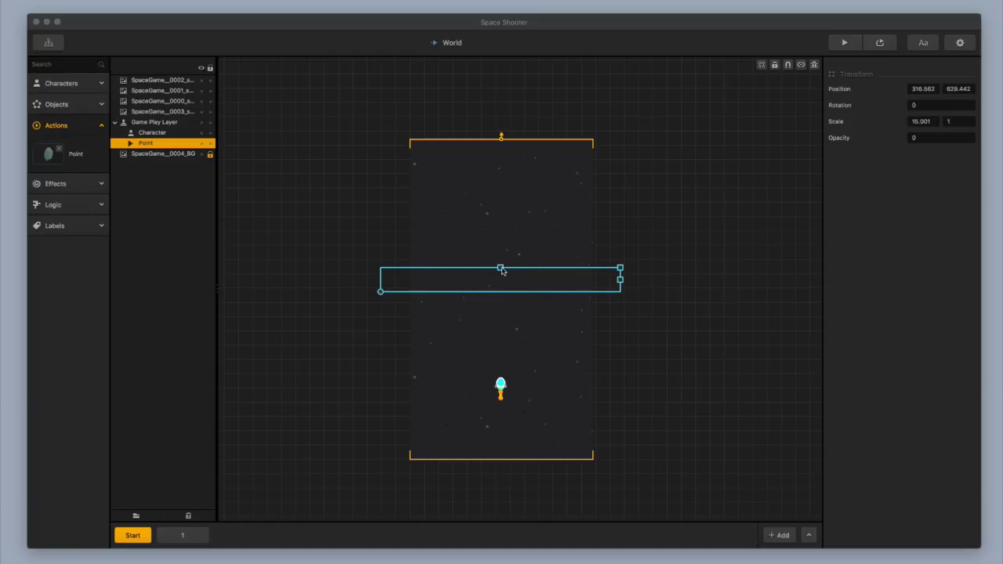
drag(502, 270, 502, 256)
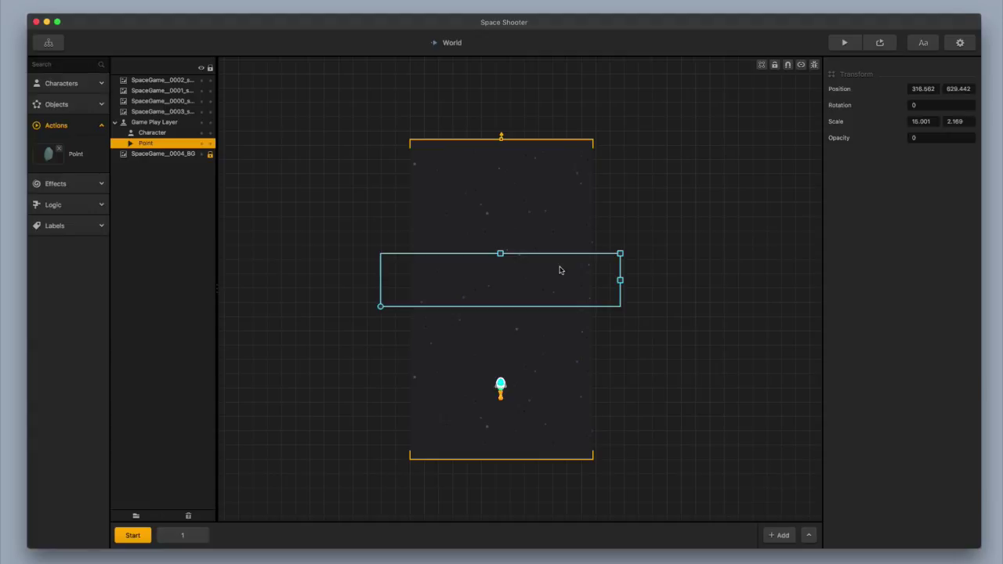
- Activate debug mode and nudge the Point strip to a position of about 317, 631
click(815, 65)
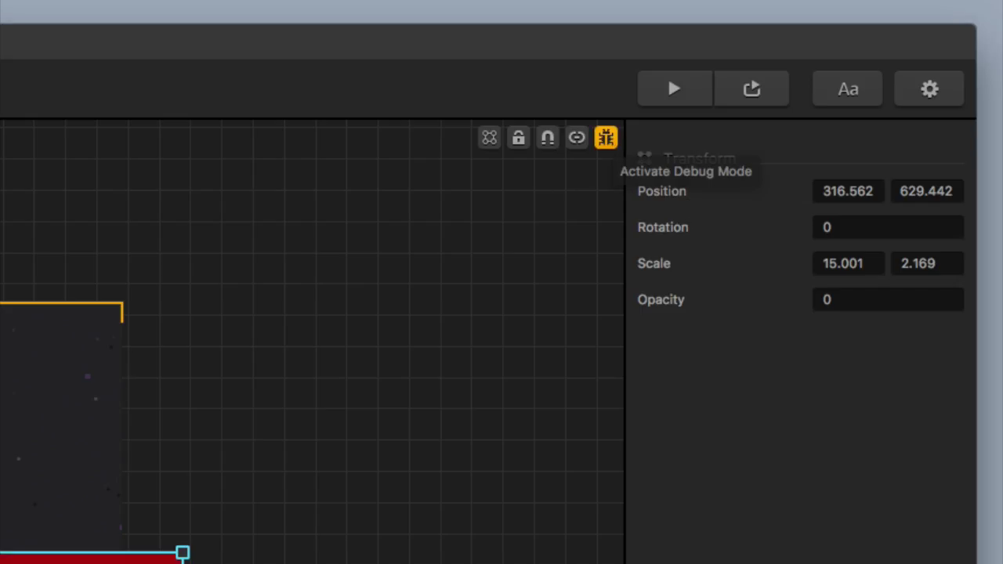
drag(518, 282, 514, 282)
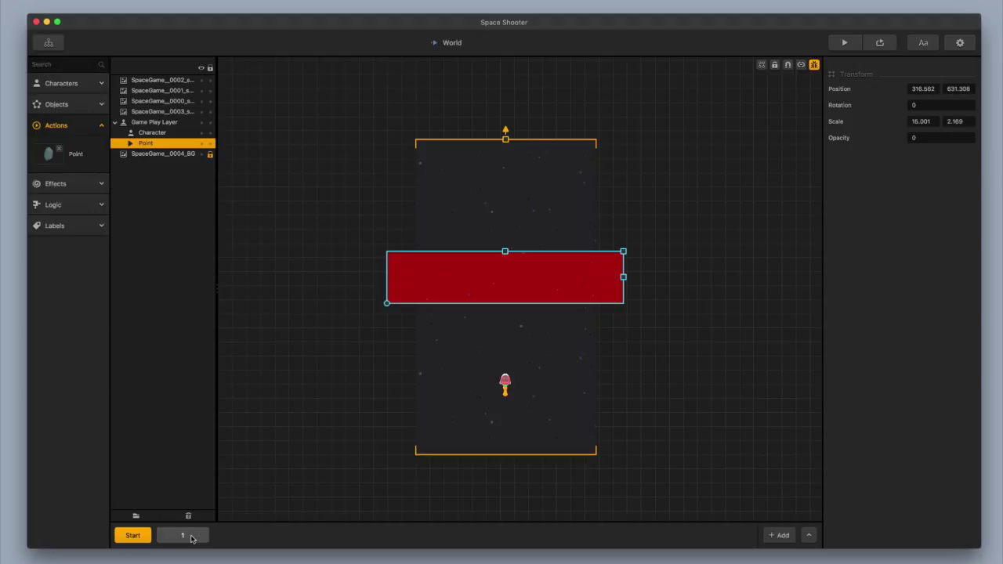
scroll(535, 272, up, 3)
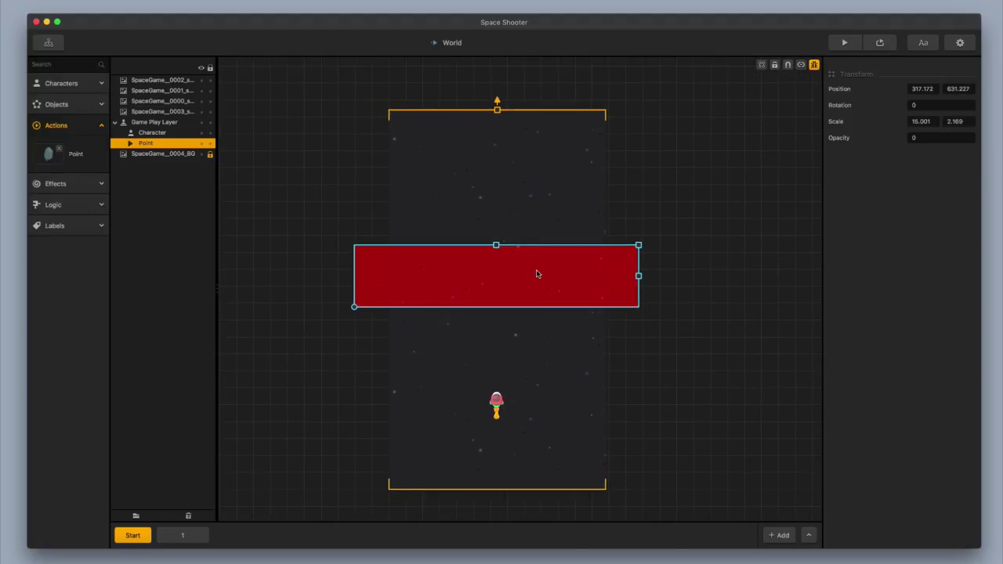
- Cut the Point strip from the Start scene and switch to scene 1
key(Delete)
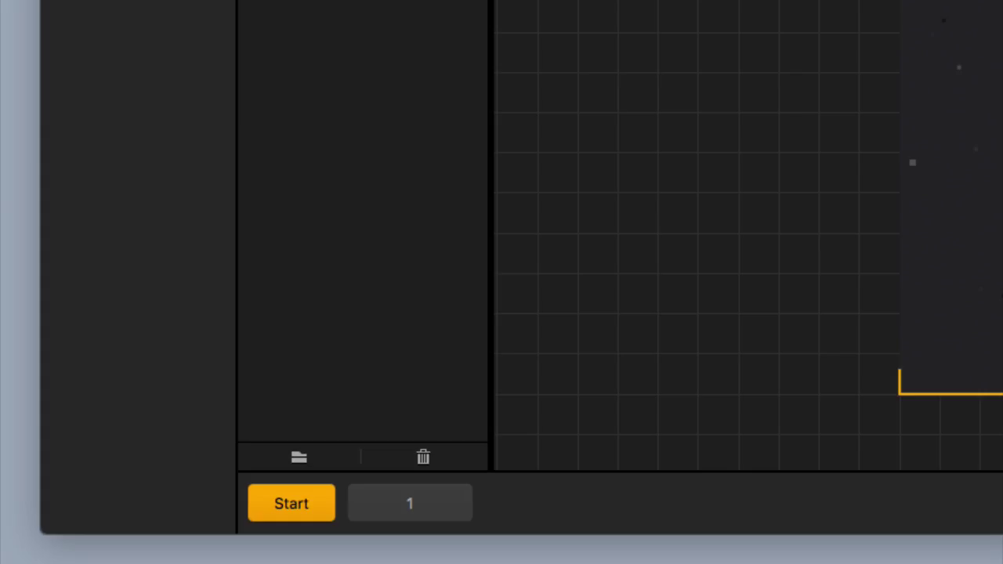
click(428, 507)
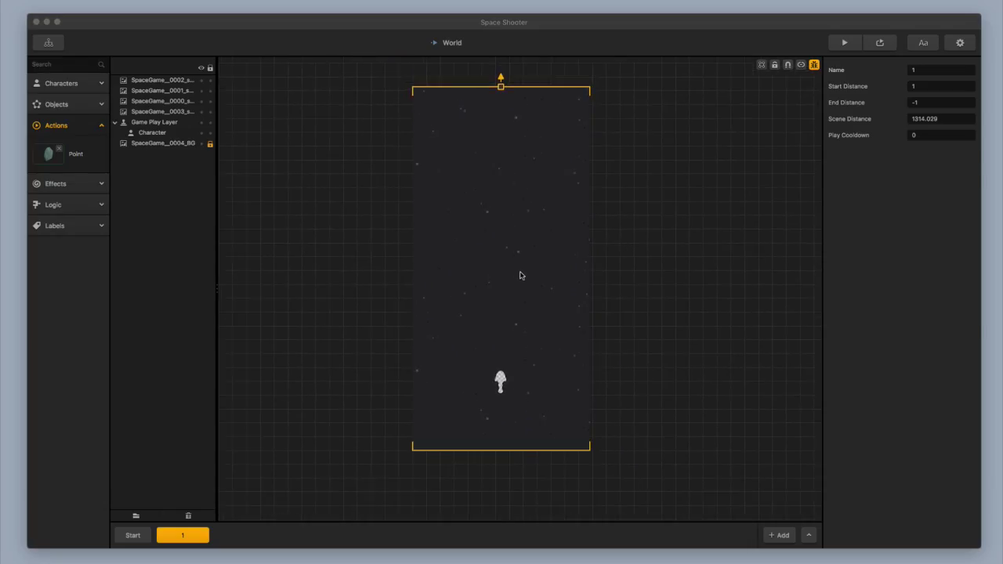
- Lengthen scene 1 by moving its upper boundary further up
click(519, 267)
drag(518, 266, 524, 291)
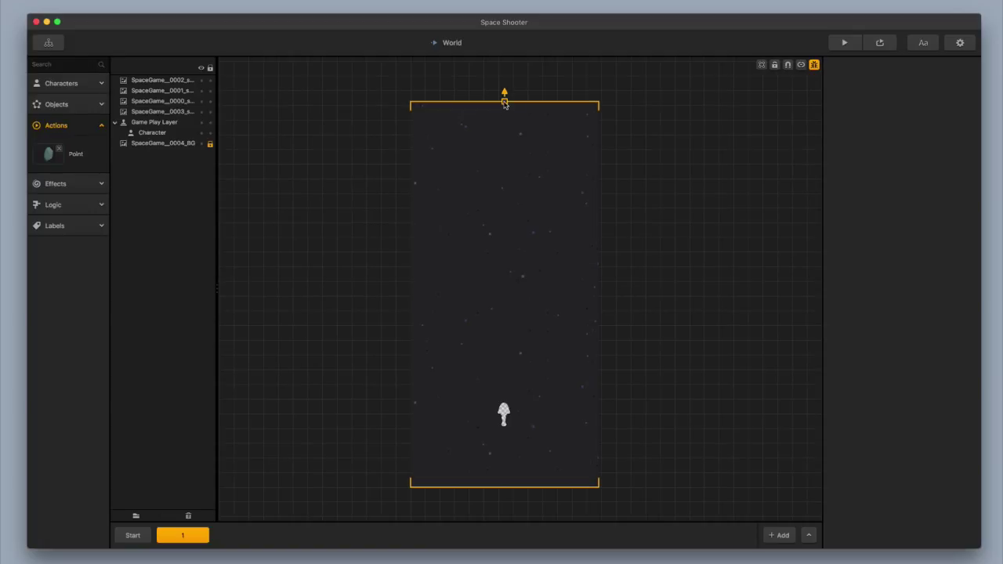
drag(504, 101, 512, 76)
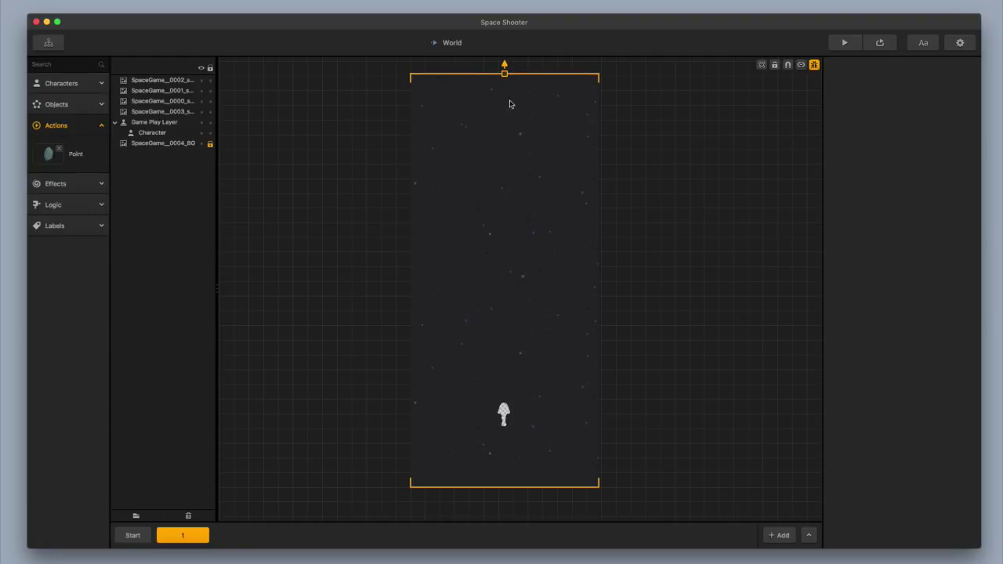
- Paste the Point strip into scene 1 and move it to the scene's bottom edge, at about 306, 95
click(503, 299)
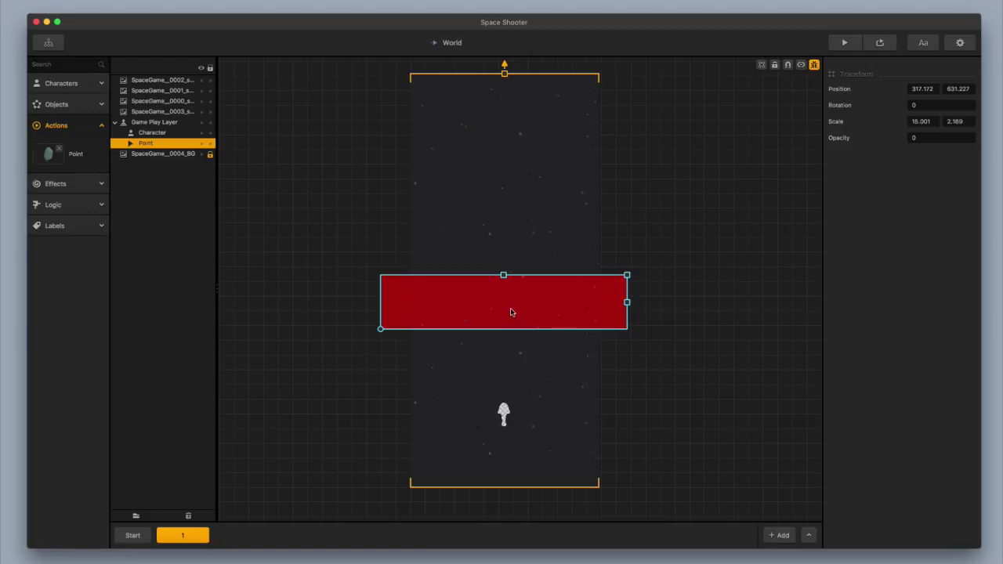
drag(510, 312, 507, 470)
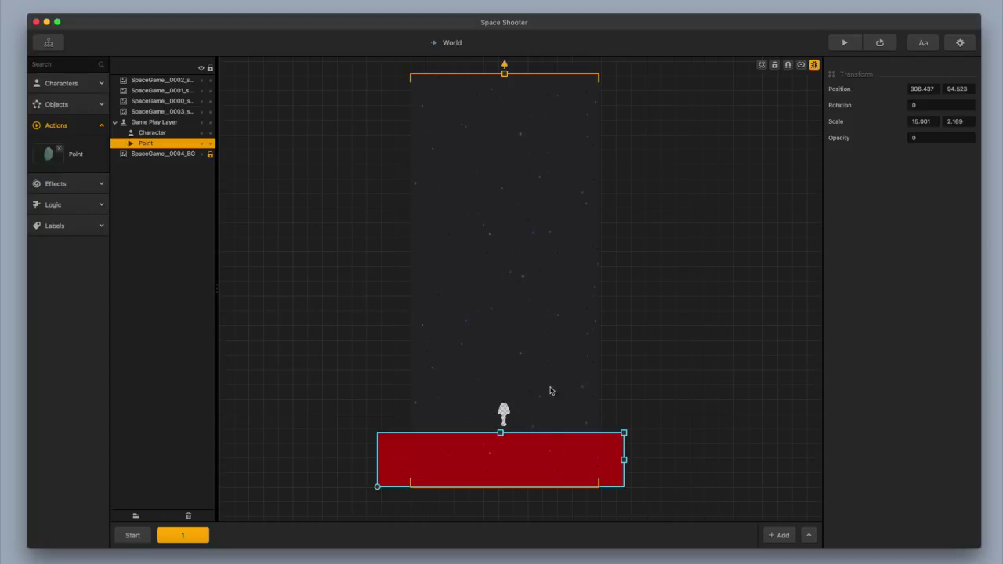
- Duplicate the Point strip seven times, stacking the copies upward to cover the full height of scene 1
key(super+d)
key(super+d)
key(super+d)
key(super+d)
key(super+d)
key(super+d)
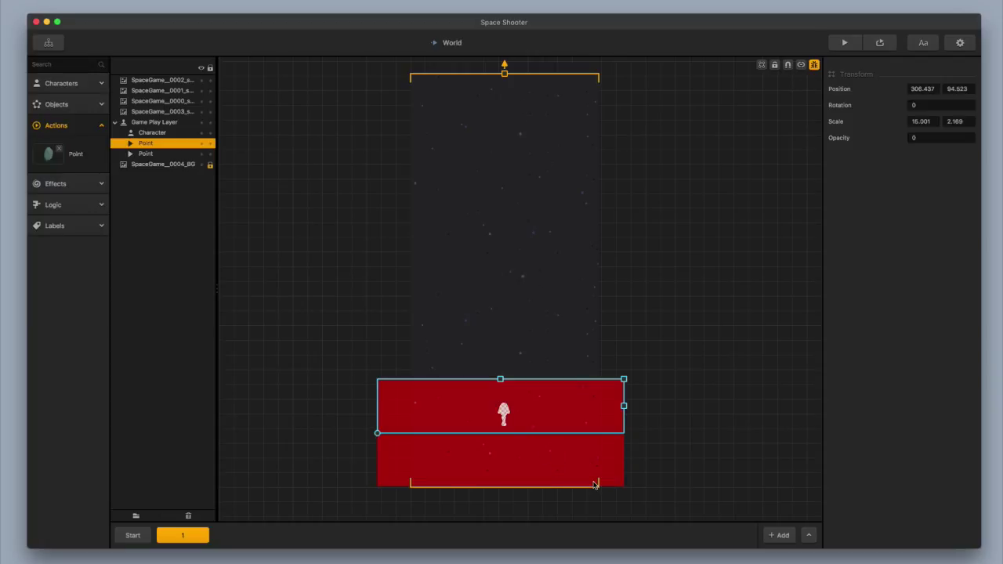
key(super+d)
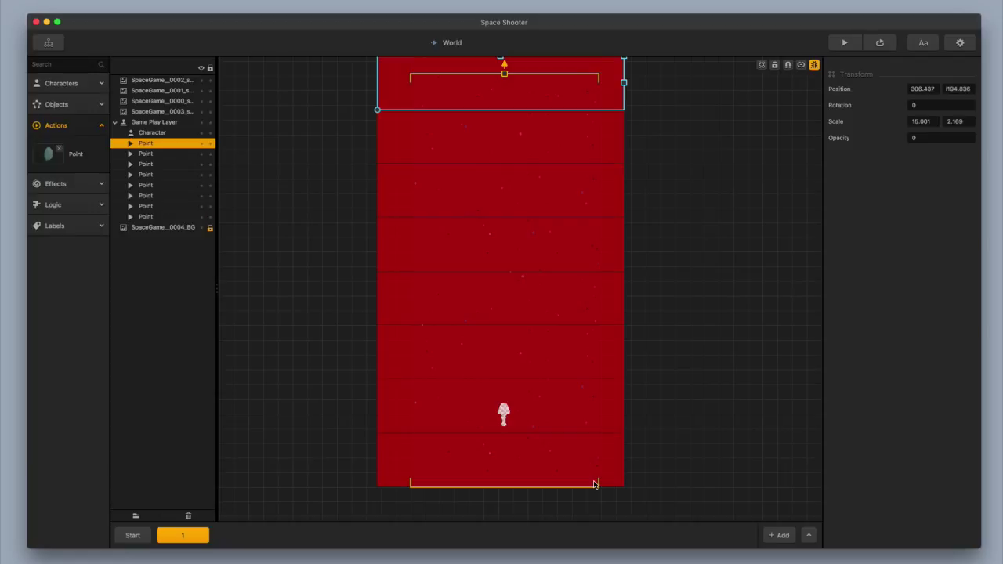
- Raise scene 1's upper boundary to the upper edge of the topmost Point strip
scroll(593, 410, up, 3)
scroll(593, 410, down, 5)
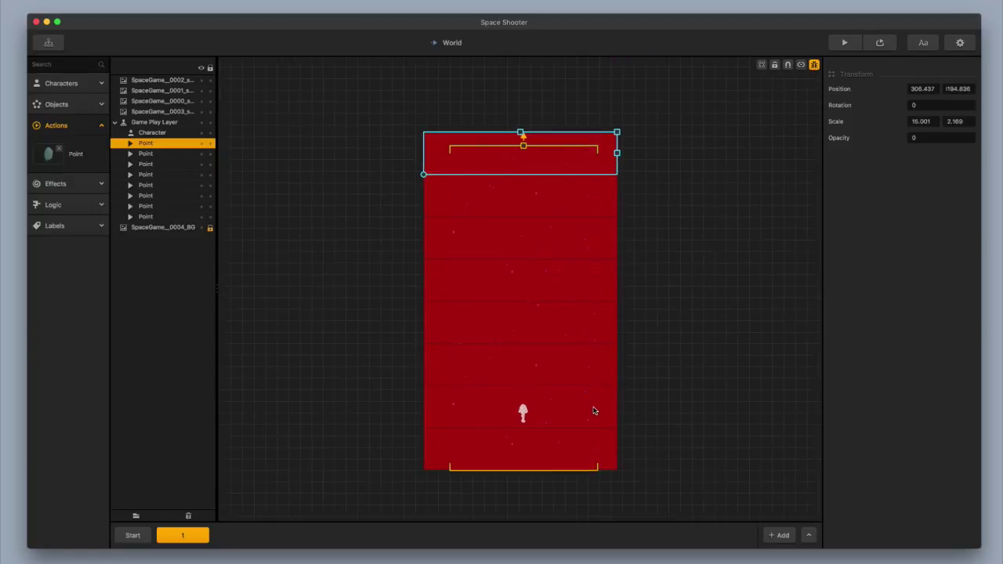
click(536, 291)
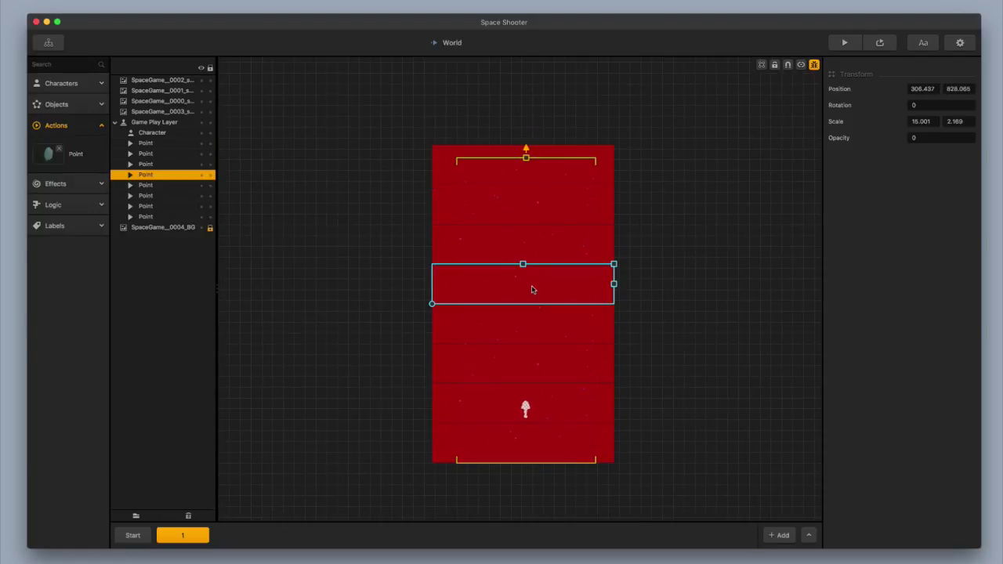
click(636, 266)
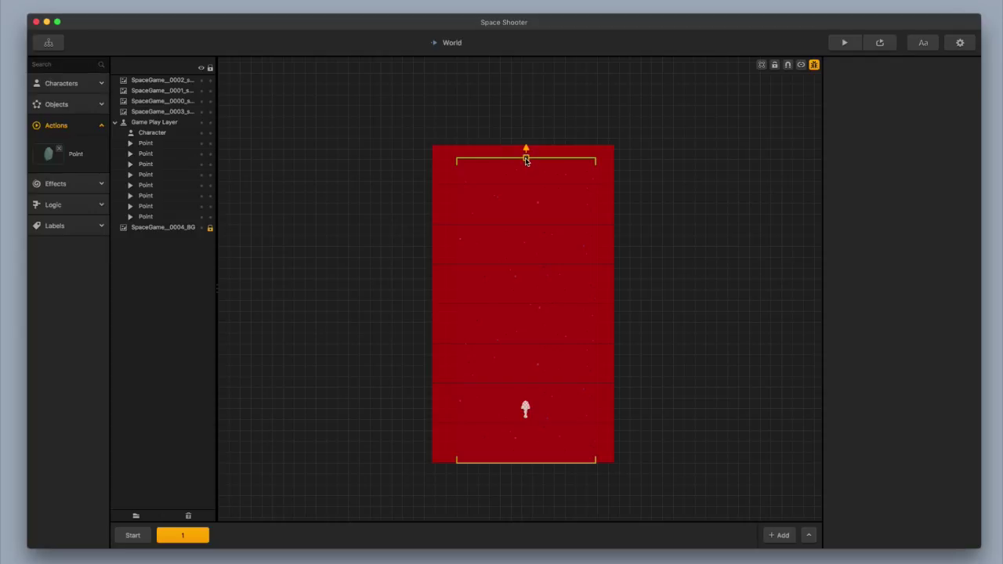
drag(526, 160, 527, 147)
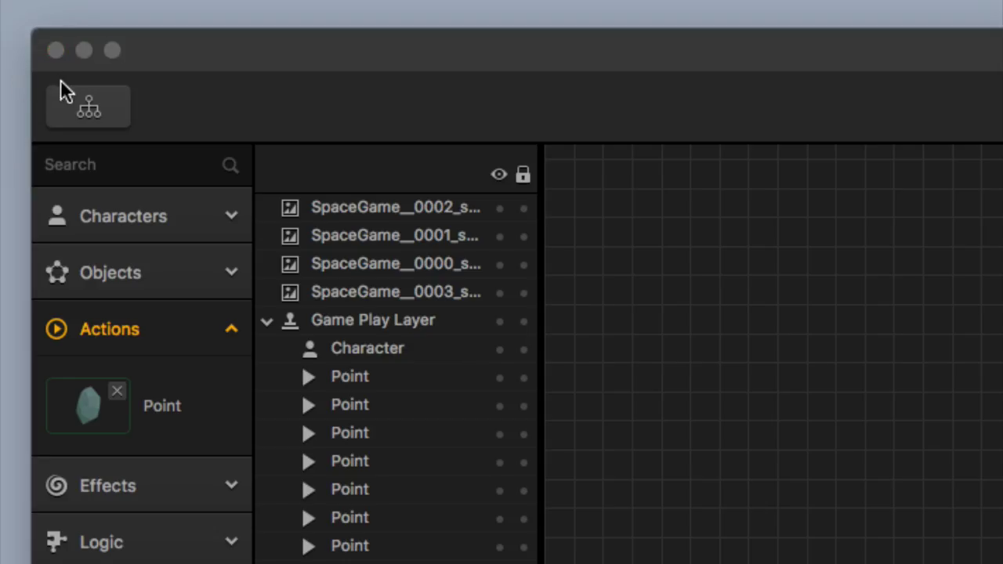
- Open the World UI screen and add a Space Font label beside the Game Over event
click(94, 117)
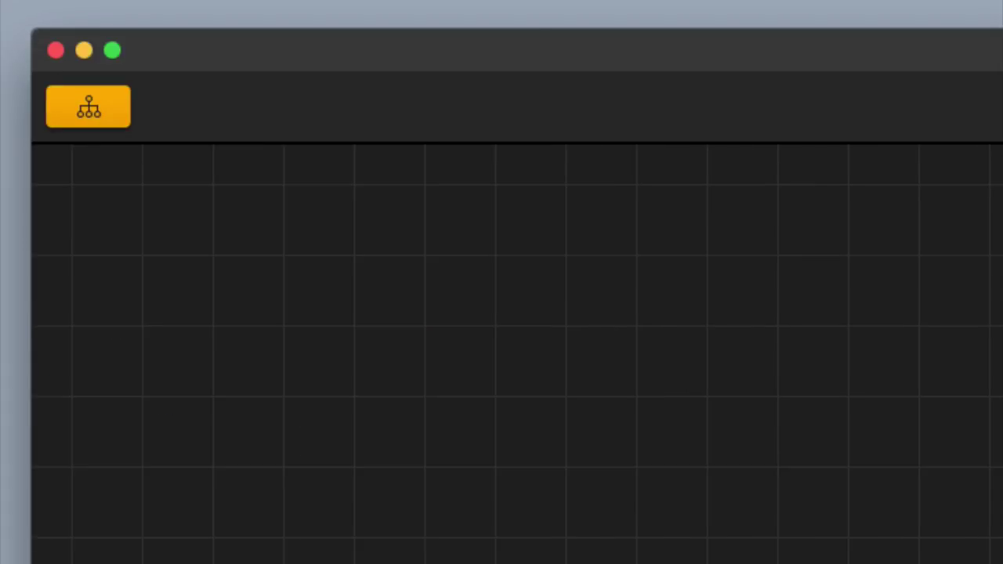
double_click(613, 312)
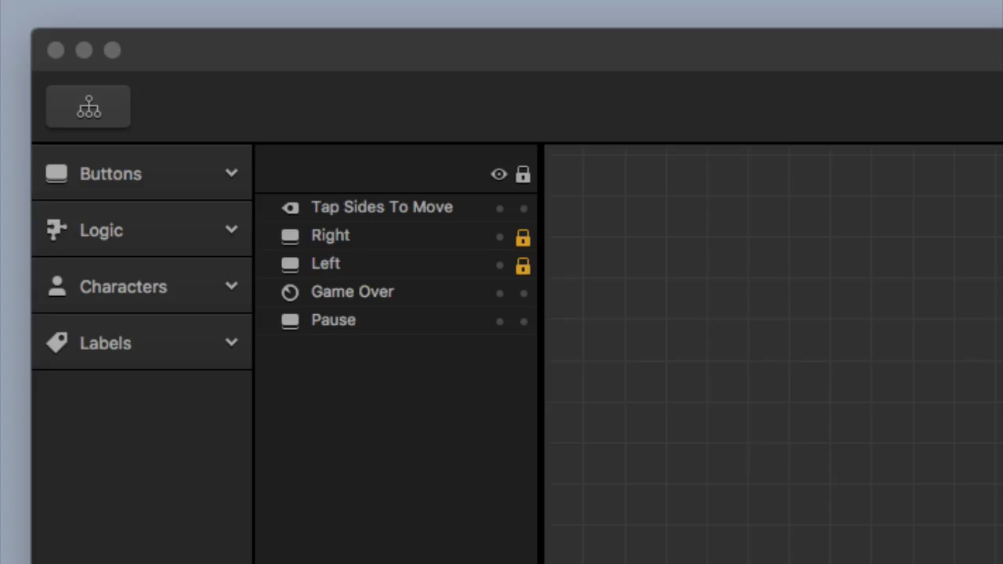
click(168, 349)
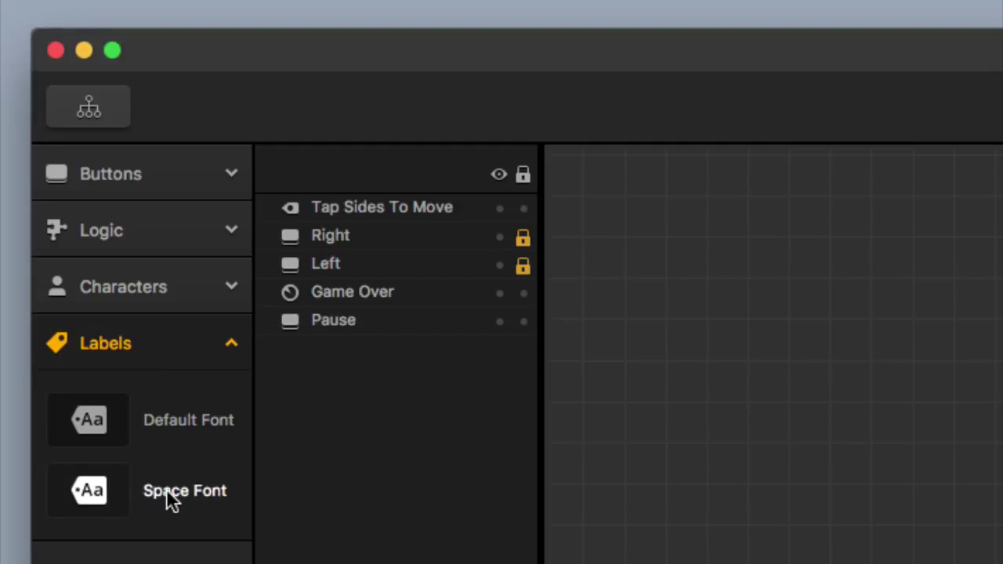
drag(238, 482, 837, 353)
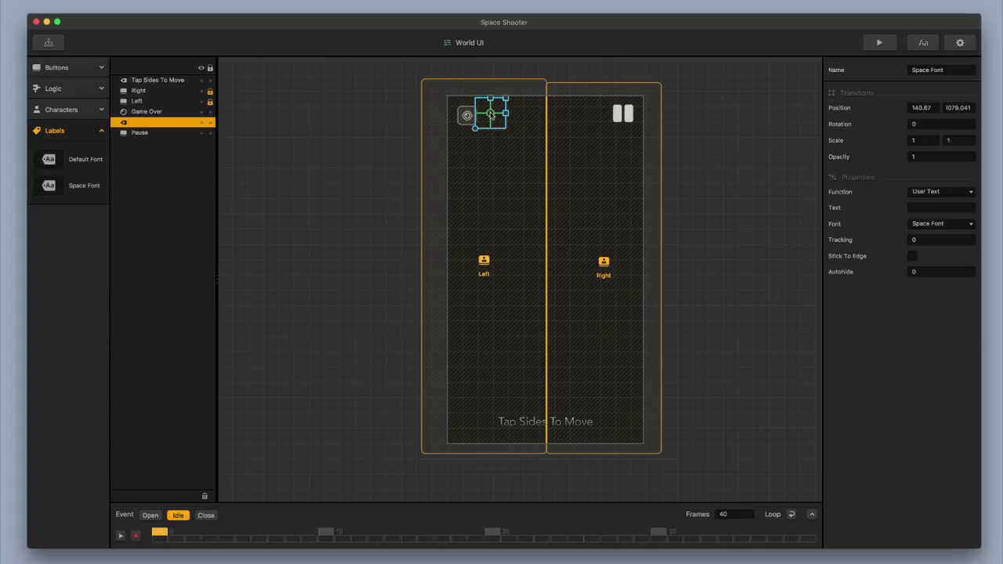
drag(489, 113, 493, 120)
- Try moving the Game Over event to the top of the layer order and shifting it slightly, then restore its layer order
click(169, 112)
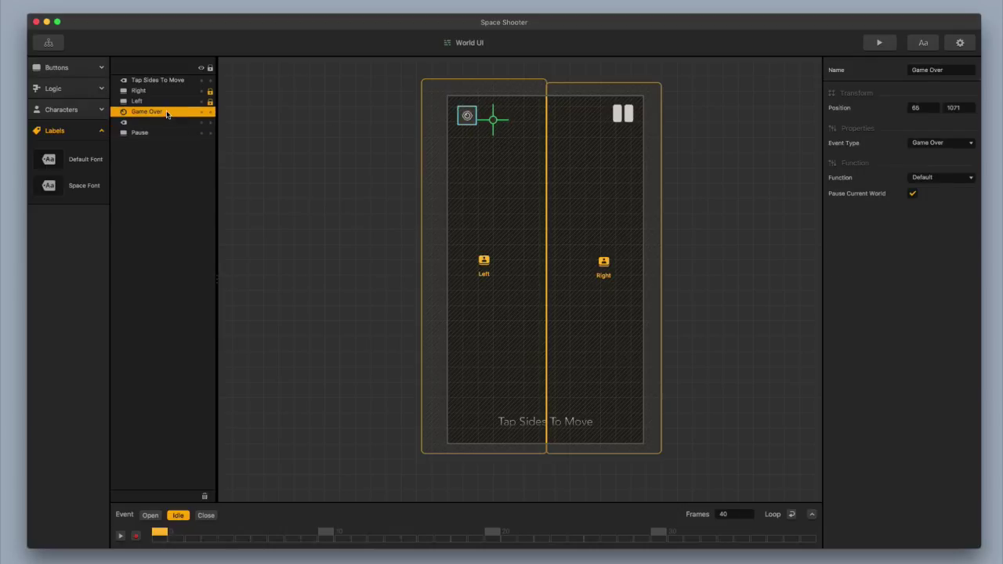
drag(167, 114, 168, 80)
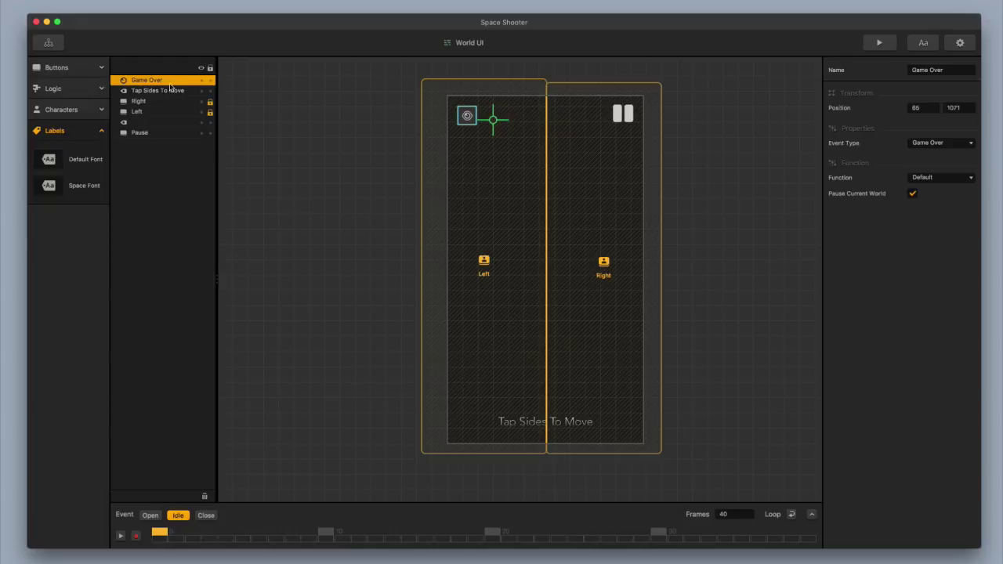
mouse_move(466, 116)
mouse_down()
mouse_move(397, 122)
mouse_move(463, 118)
mouse_up()
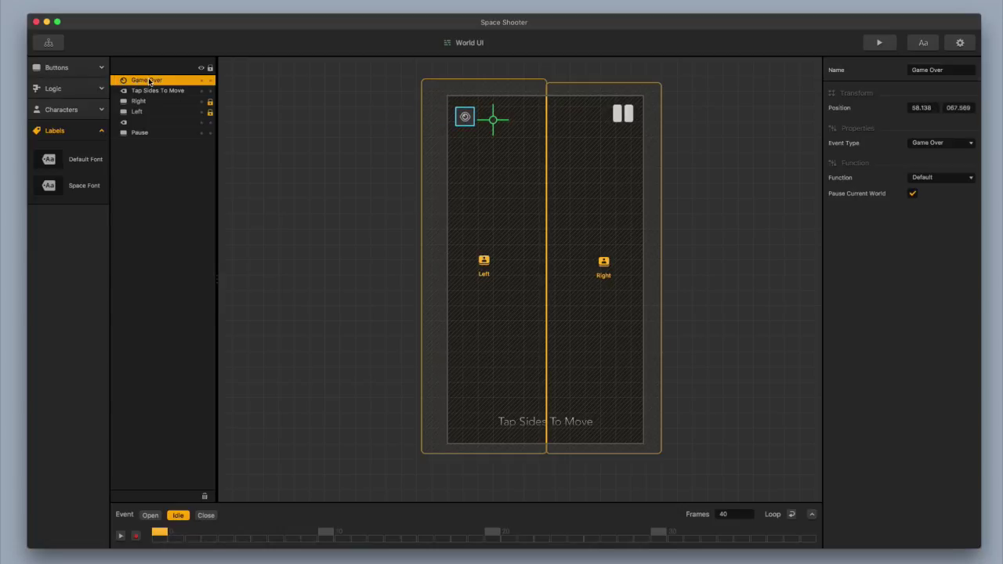
drag(150, 82, 150, 120)
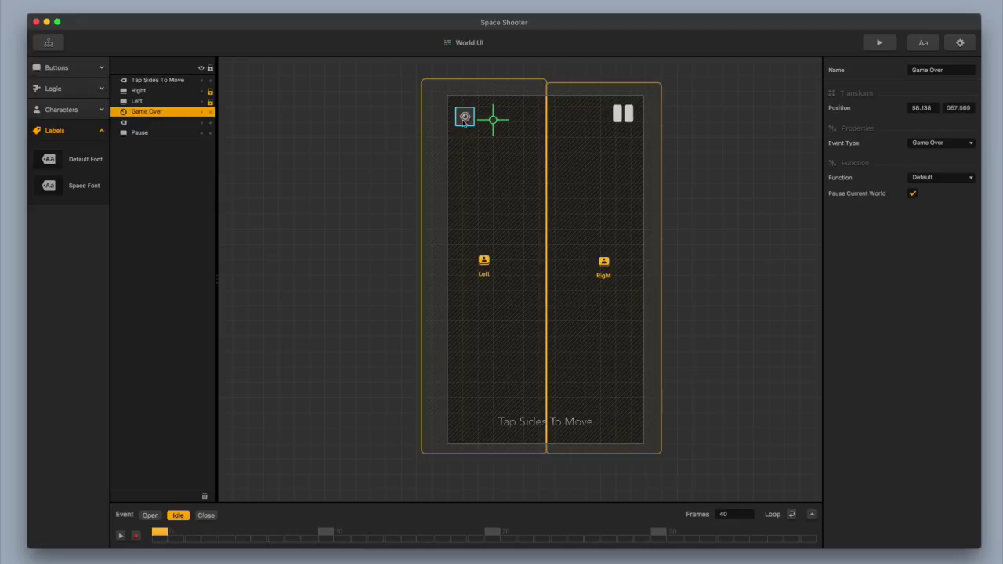
click(470, 152)
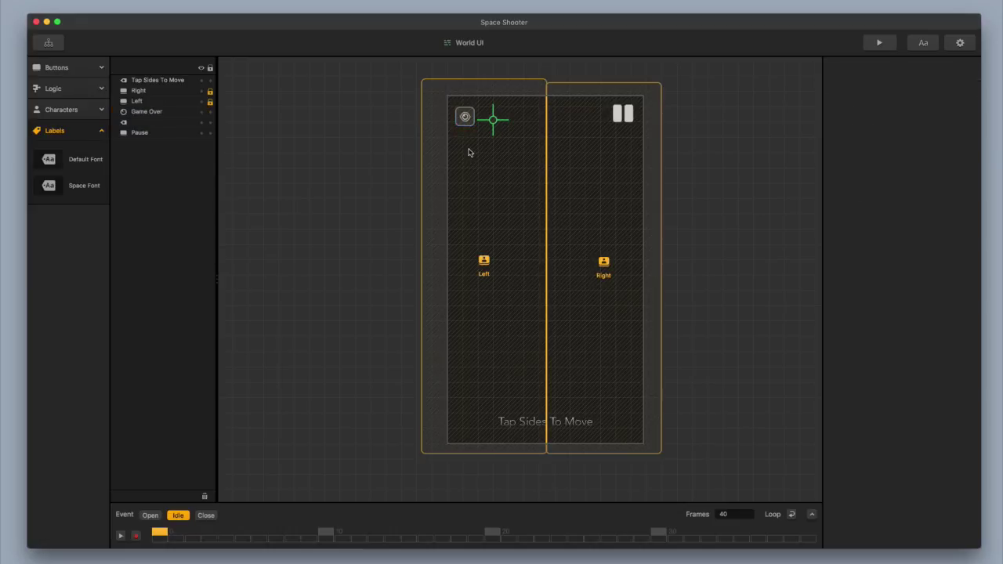
- Move the Game Over event outside the screen area, above its upper edge, to about 336, 1236
mouse_move(462, 117)
mouse_down()
mouse_move(464, 125)
mouse_move(458, 118)
mouse_up()
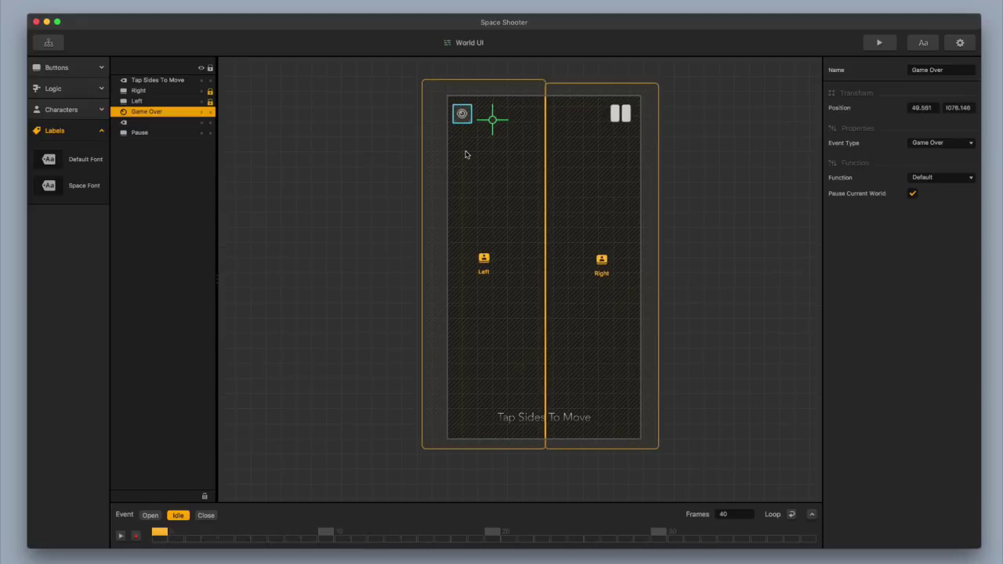
scroll(463, 118, down, 3)
right_click(463, 117)
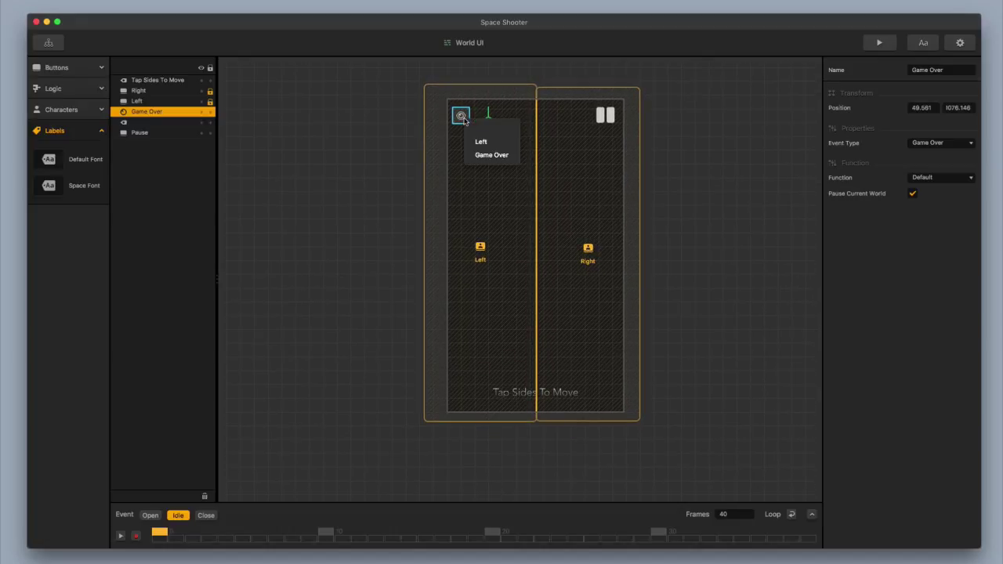
click(491, 155)
drag(460, 116, 540, 71)
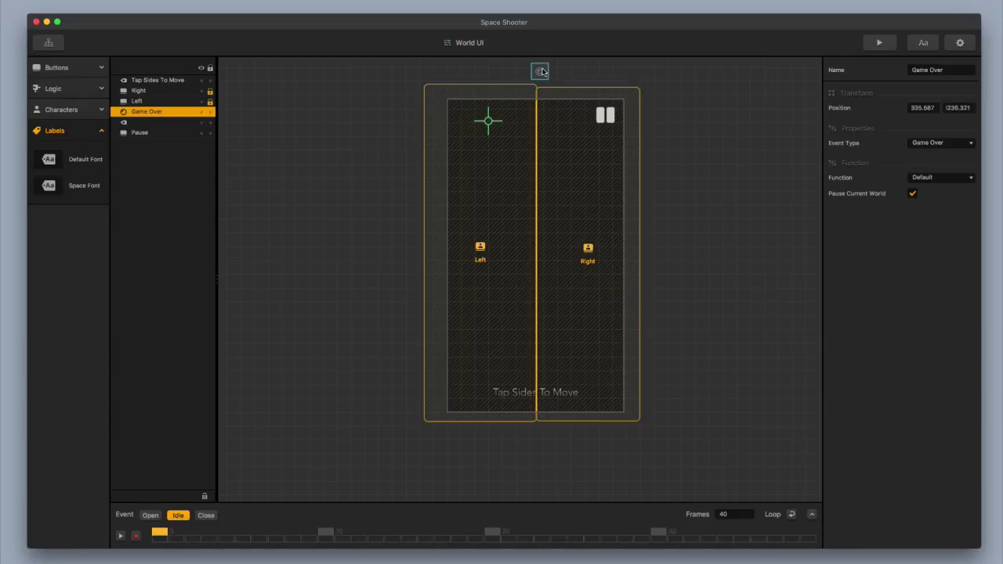
- Move the Space Font label into the screen's upper-left corner, at about 60, 1080, and name it Points Label
click(488, 120)
drag(488, 120, 465, 118)
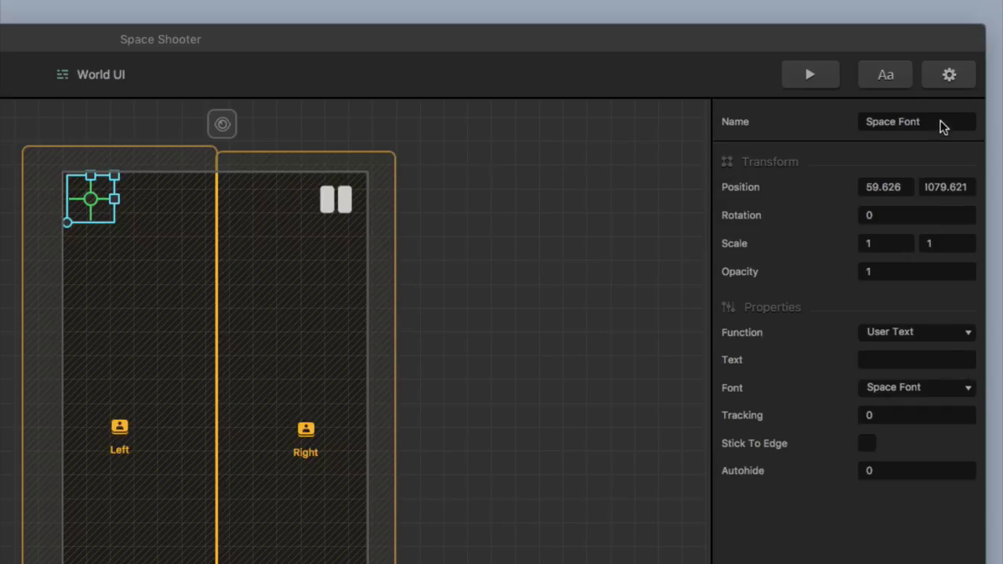
click(941, 126)
drag(940, 124, 865, 125)
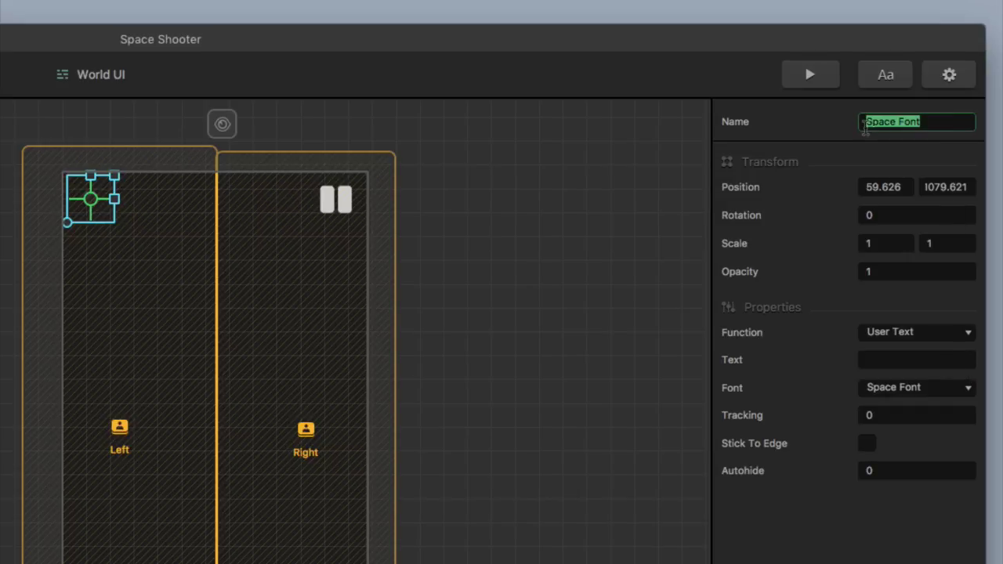
text(Points Label)
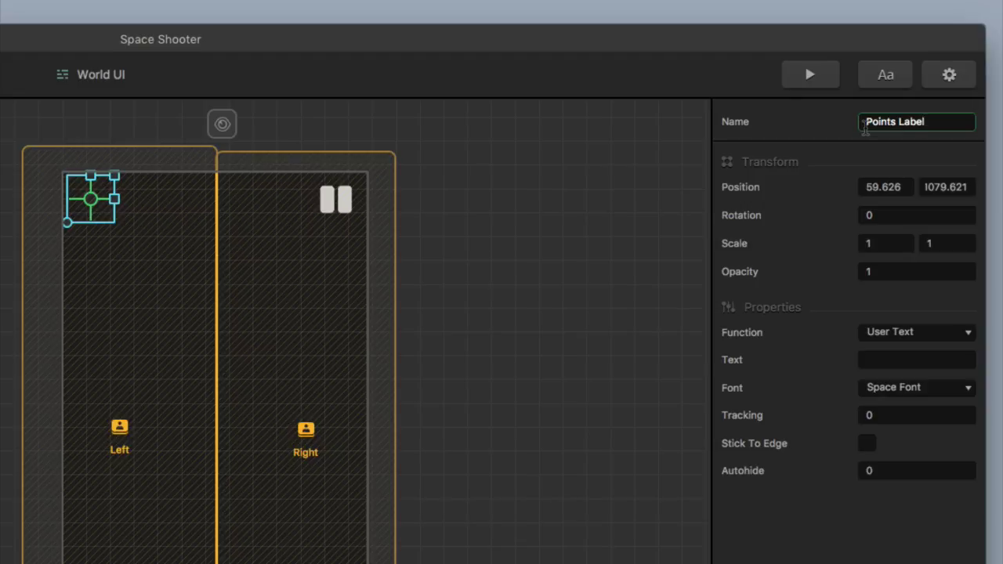
- Set the Points Label's function to Score, with score type Points and amount Current
click(932, 339)
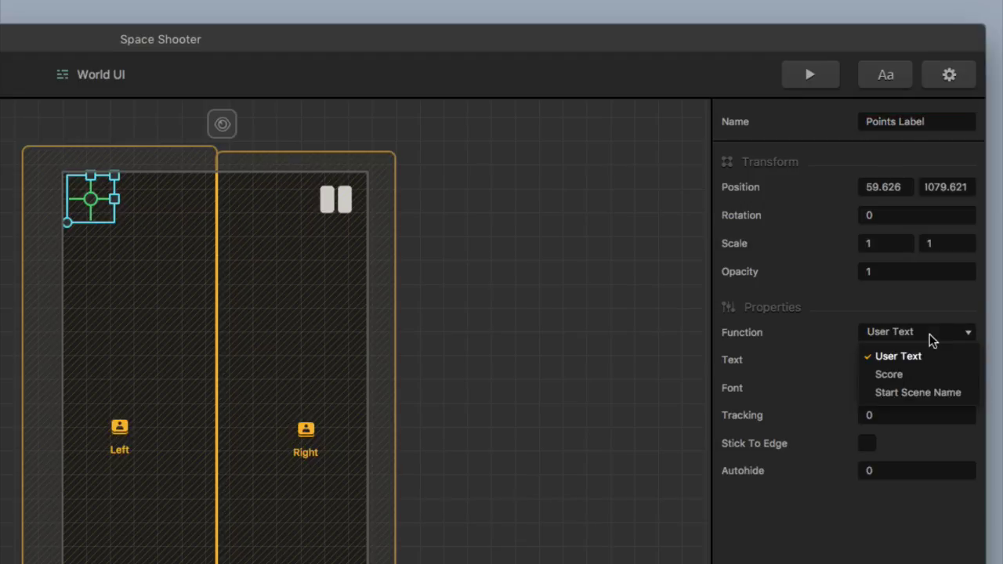
click(913, 374)
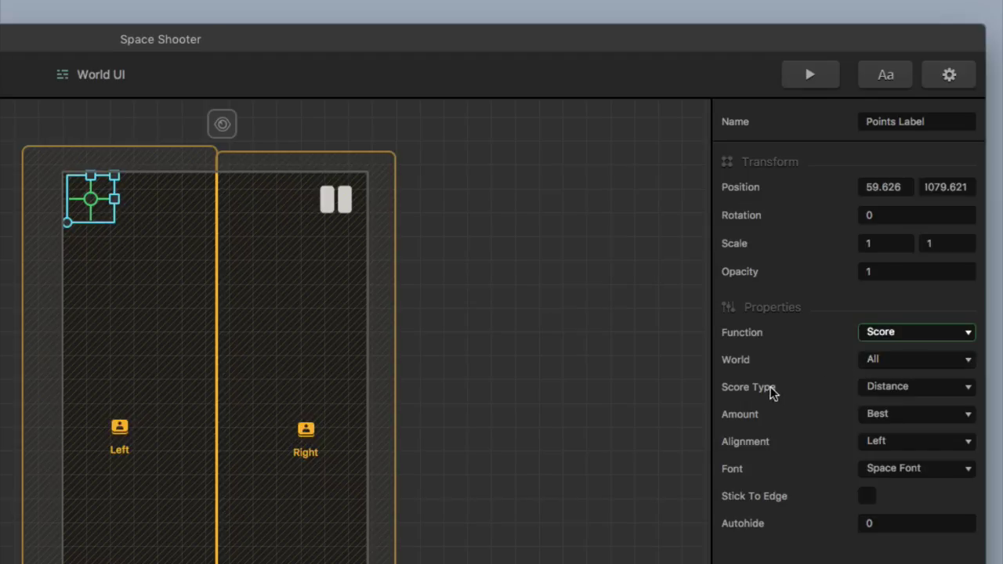
click(874, 386)
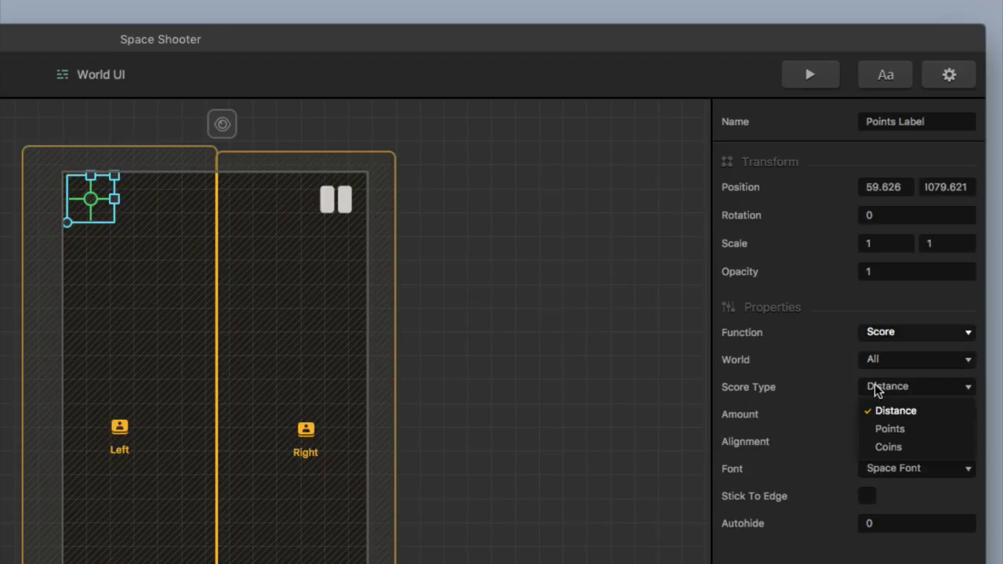
click(895, 430)
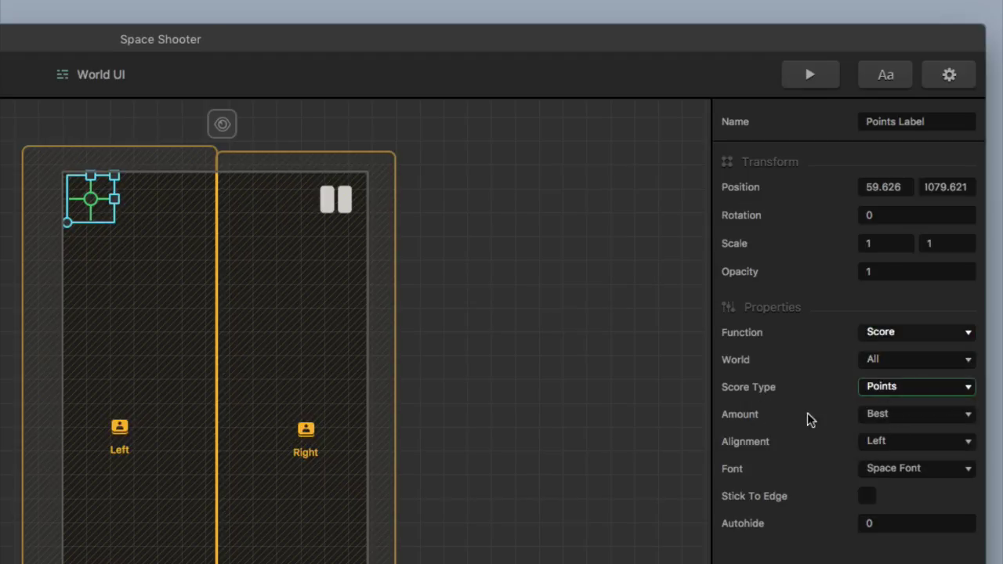
click(895, 415)
click(912, 456)
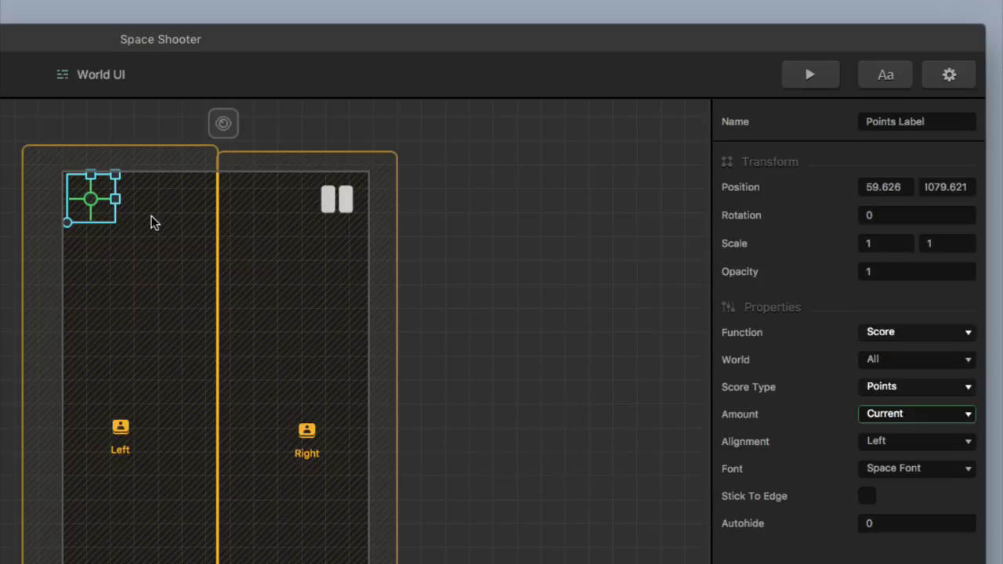
- Keep the Points Label's alignment at Left and enable Stick To Edge
click(922, 443)
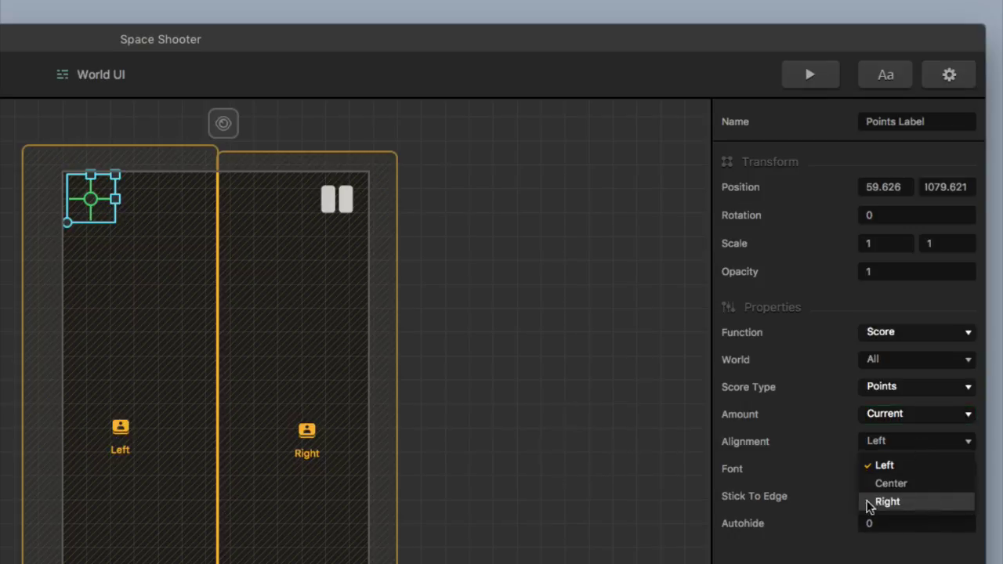
click(885, 444)
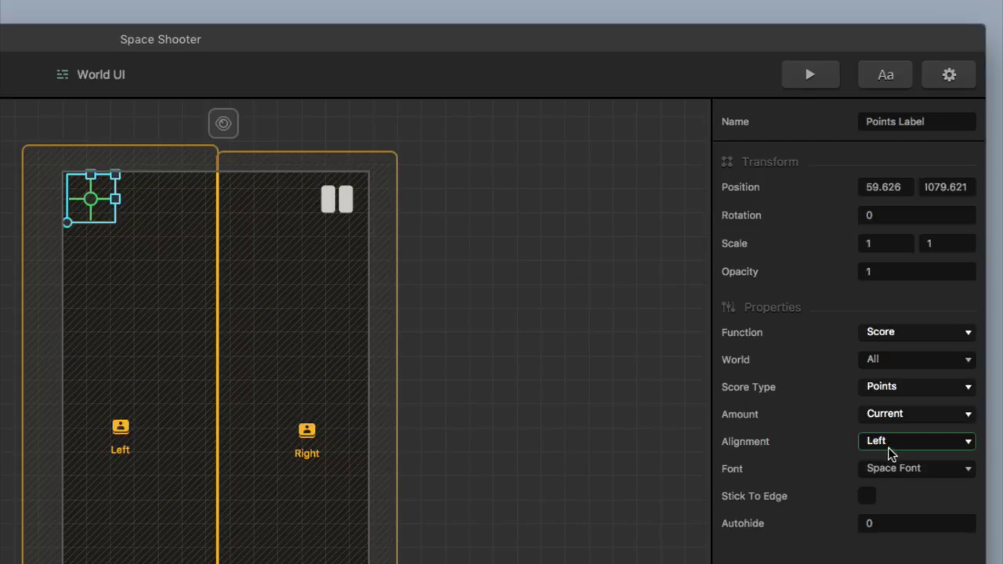
click(866, 496)
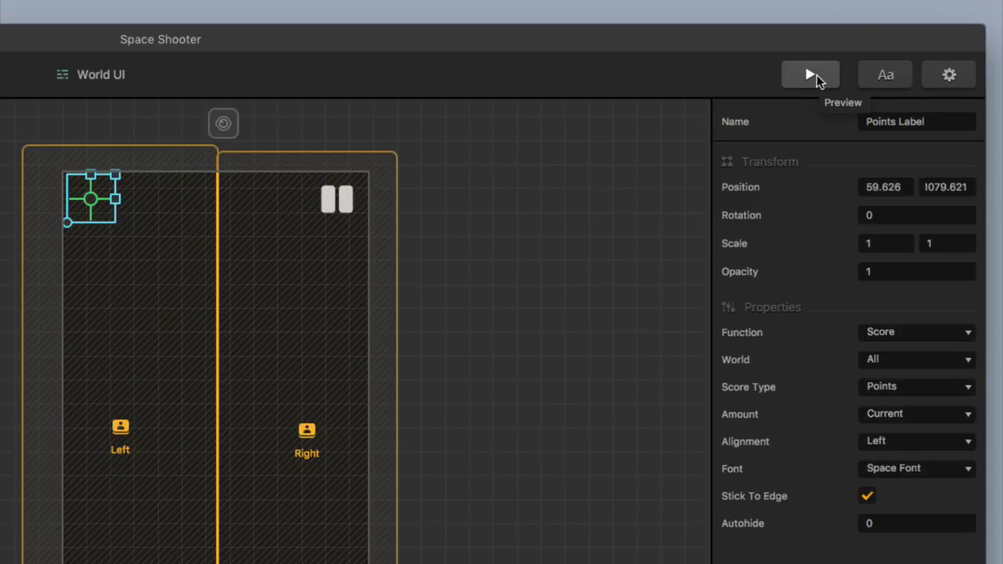
- Preview the game to check the running score, briefly show the debug overlay of the Point strips, and close the preview
click(814, 75)
click(486, 414)
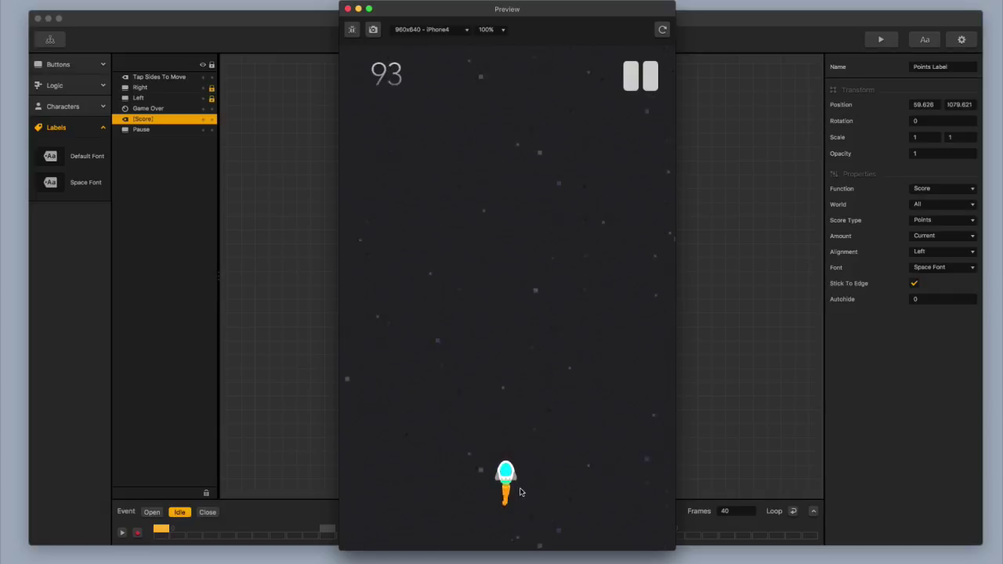
click(352, 29)
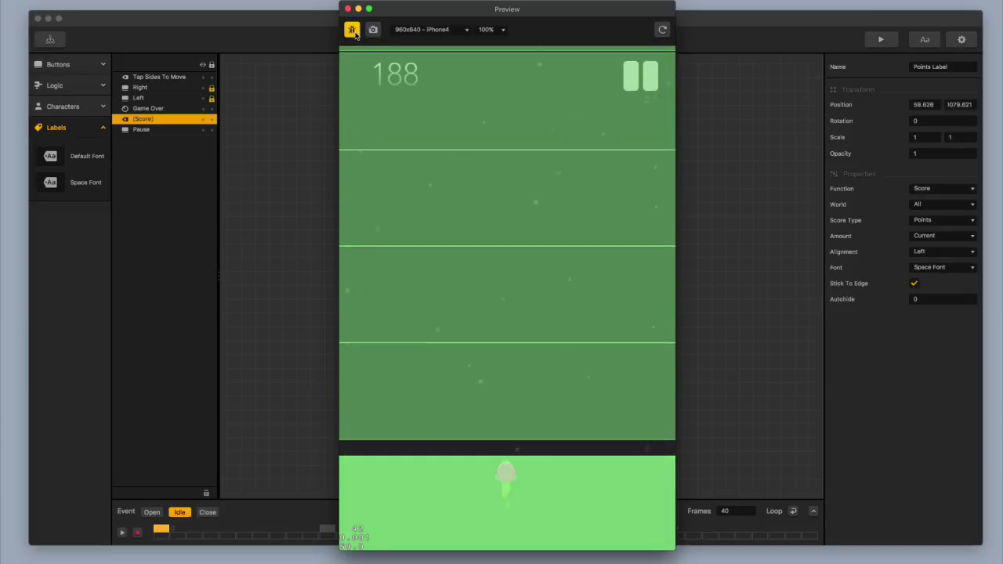
click(354, 31)
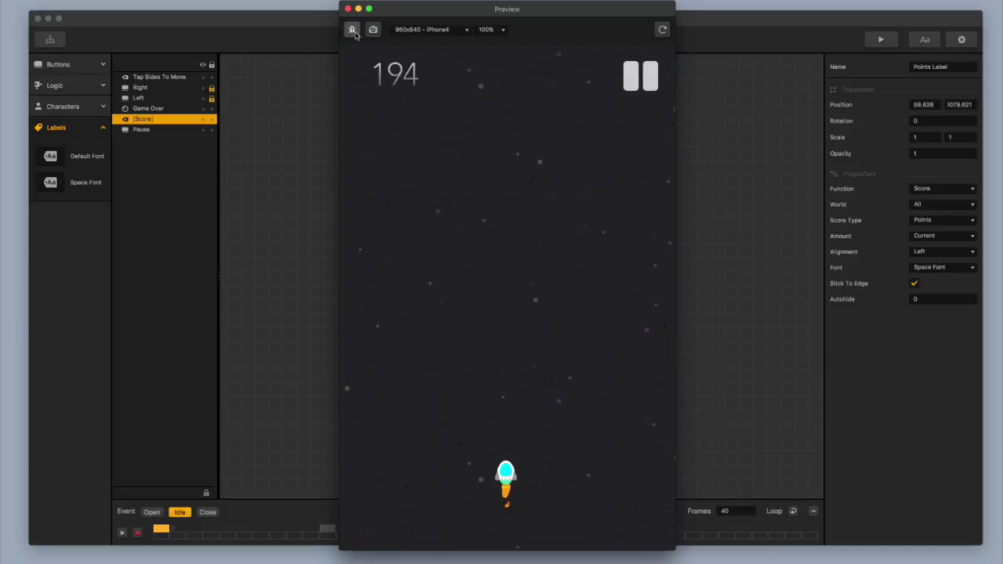
click(347, 8)
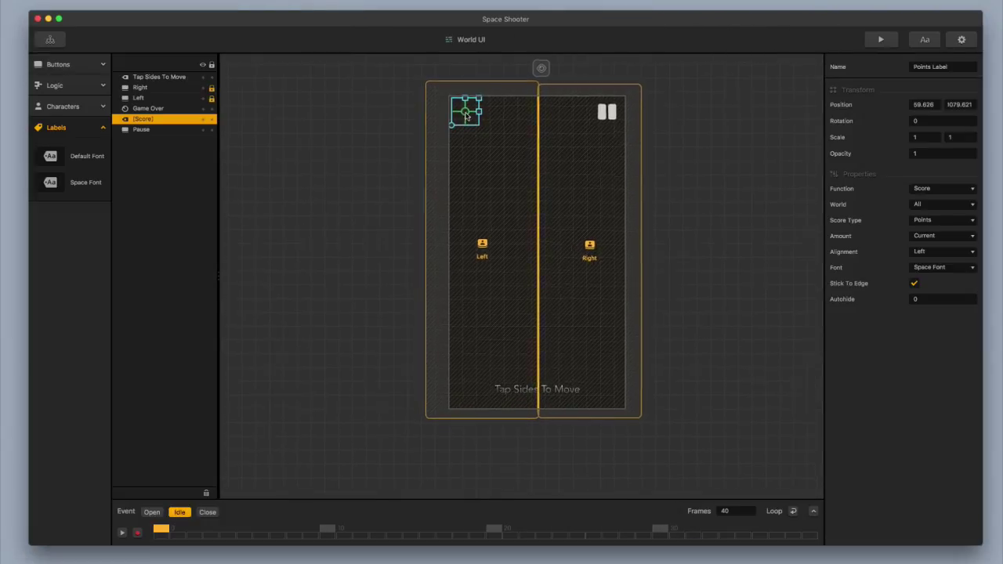
- Shrink the editor window to fit the World UI canvas and move it aside, leaving room for the game preview
scroll(456, 119, down, 2)
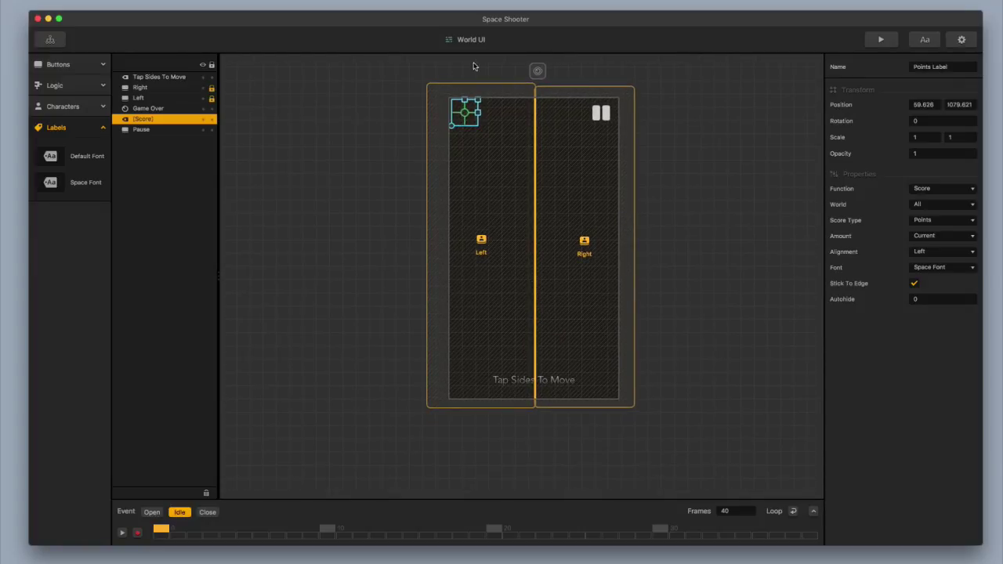
drag(979, 552, 826, 545)
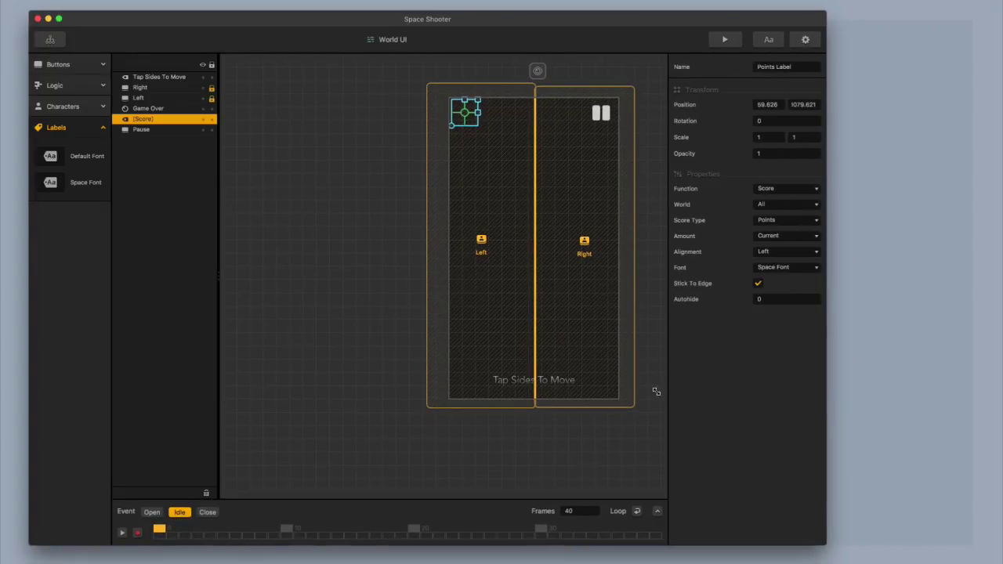
click(568, 443)
drag(568, 443, 374, 458)
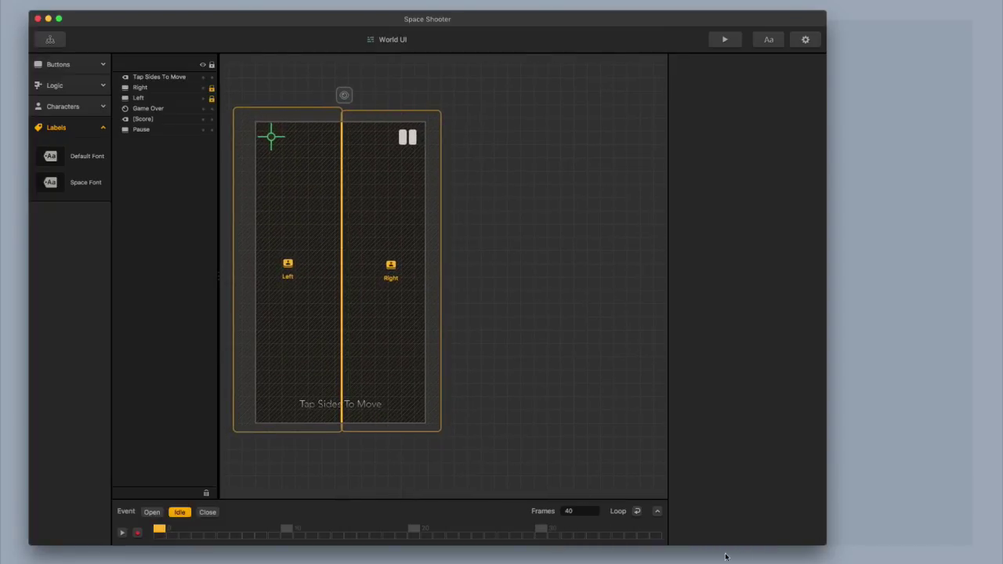
drag(819, 546, 616, 552)
drag(278, 19, 638, 21)
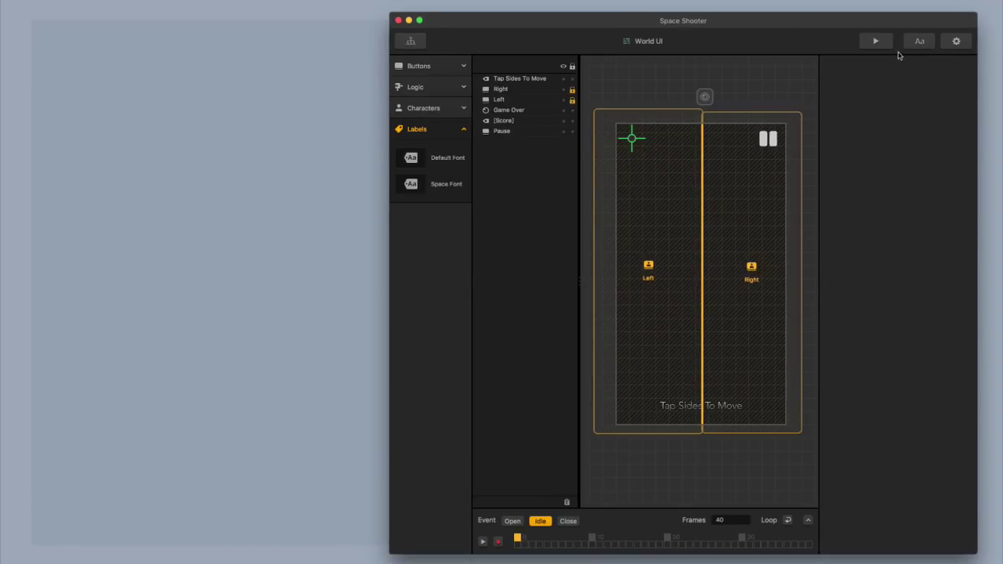
- Open the game preview, place its window beside the editor, and start the game
click(876, 41)
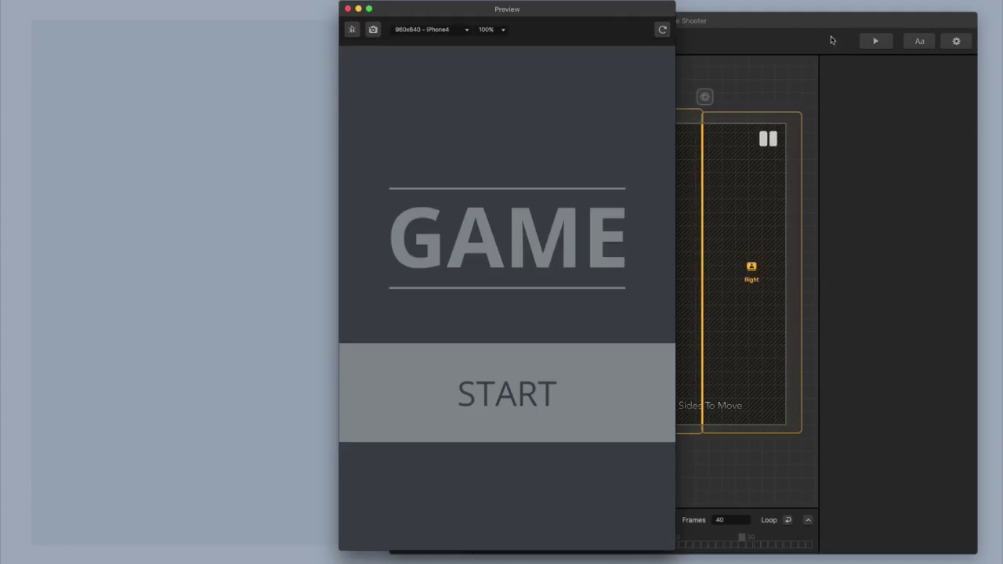
drag(611, 14, 316, 24)
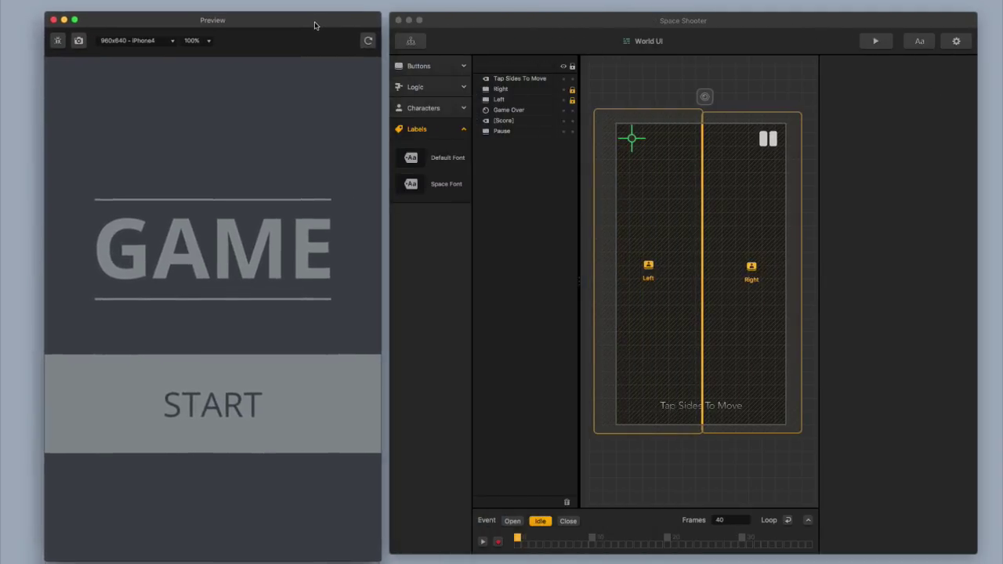
click(309, 397)
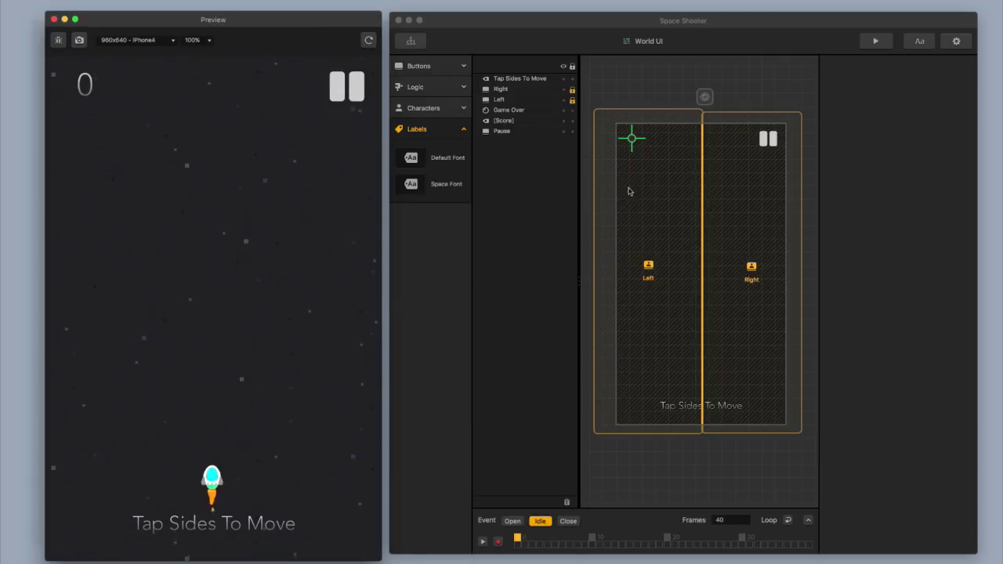
- Move the Points Label closer to the screen's left edge, at about 22, 1084
click(634, 139)
drag(635, 141, 624, 142)
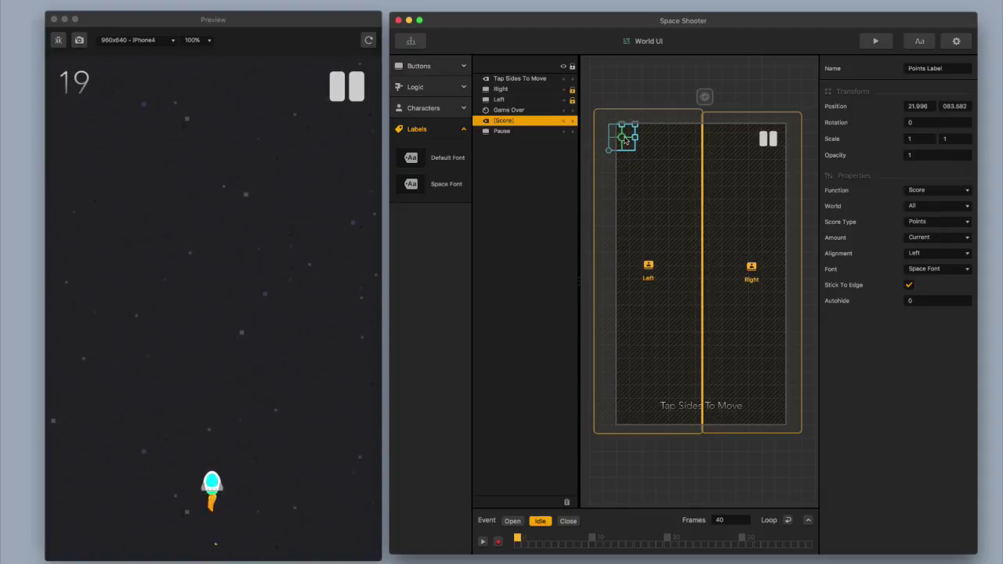
- Scale the Pause button to 0.8 by 0.8 and move it closer to the screen's upper-right corner, at about 593, 1096
click(771, 141)
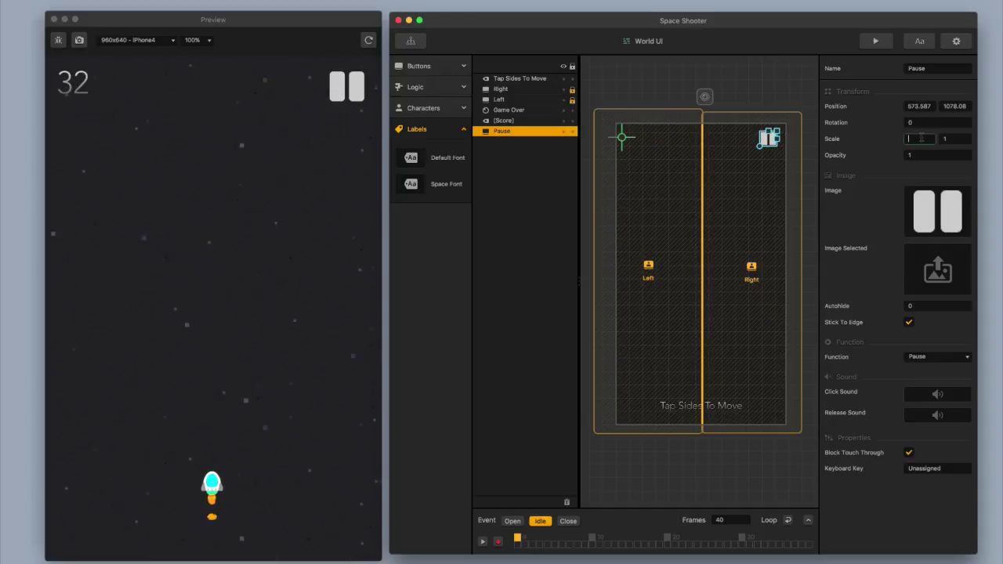
key(Tab)
text(0)
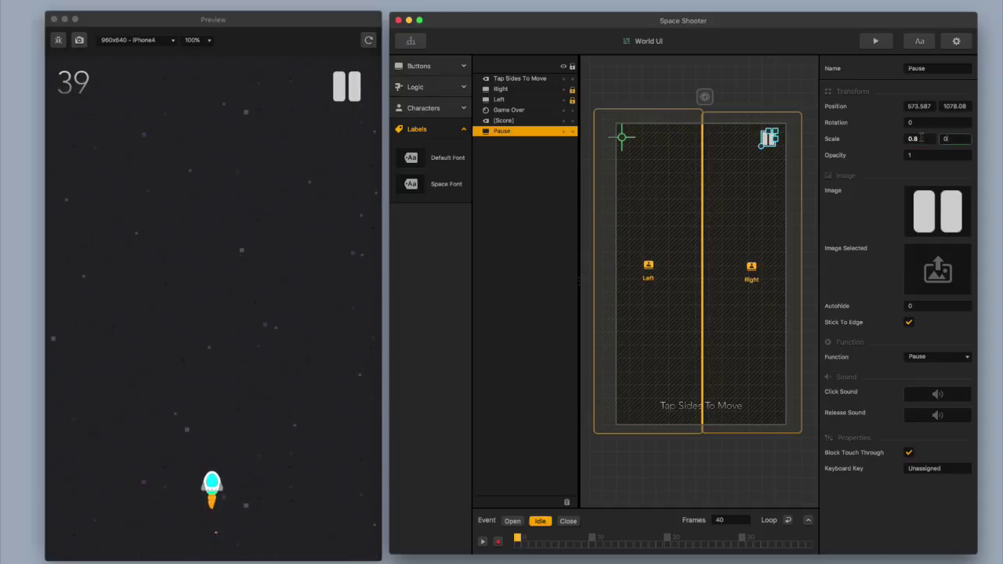
text(.8)
key(Tab)
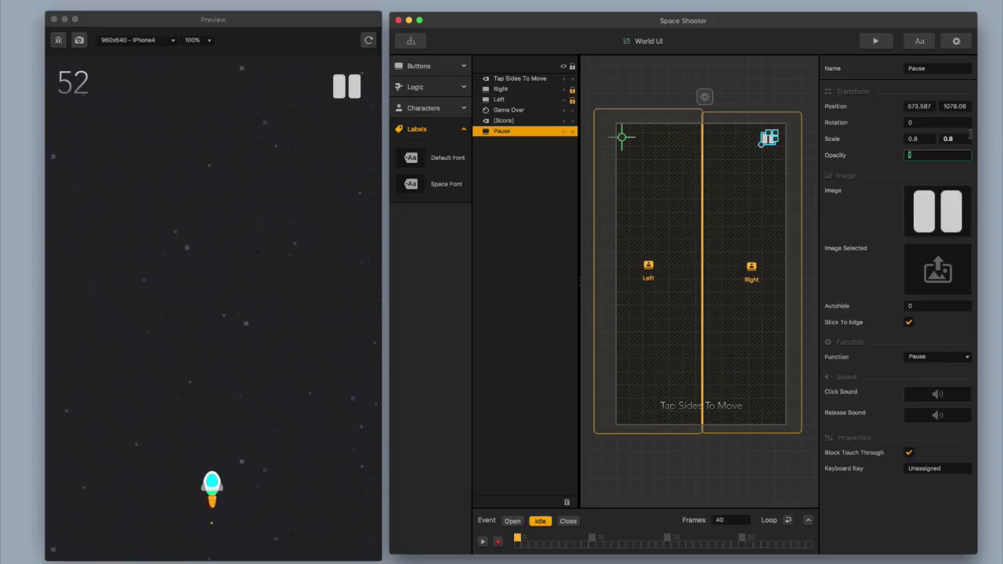
mouse_move(771, 144)
mouse_down()
mouse_move(636, 142)
mouse_move(757, 148)
mouse_move(778, 139)
mouse_up()
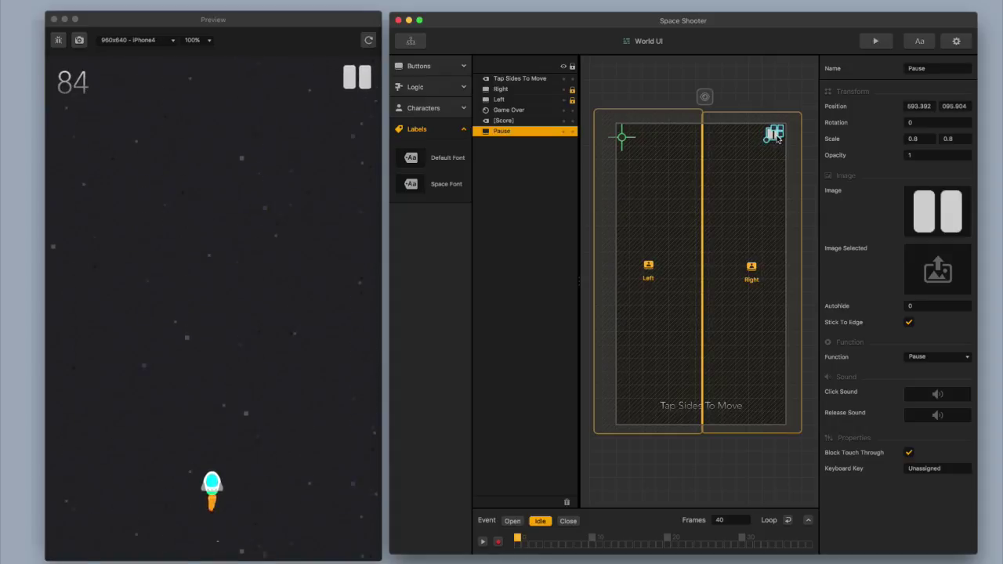
- Move the Points Label level with the Pause button, at about 16, 1095, and close the game preview
click(627, 140)
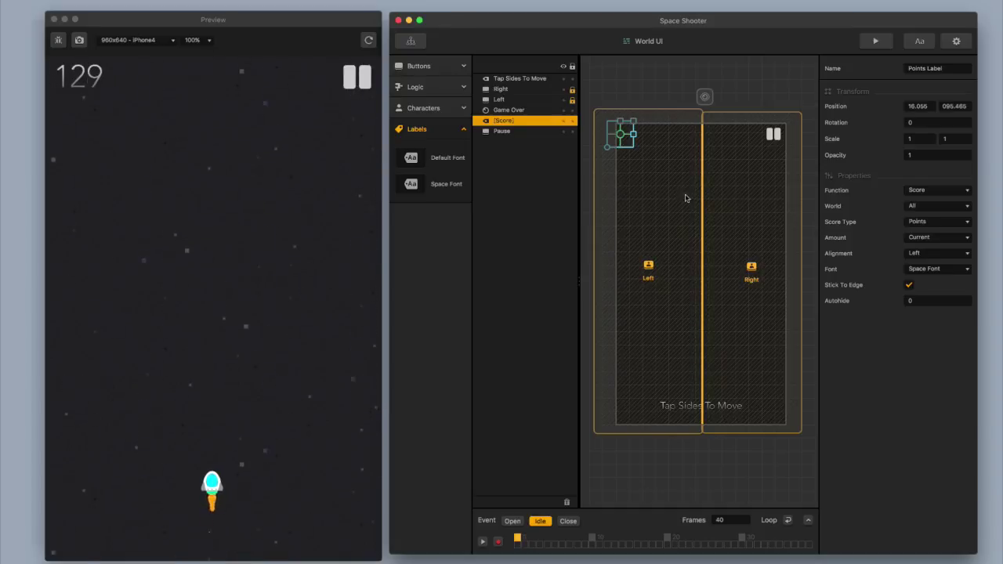
click(54, 19)
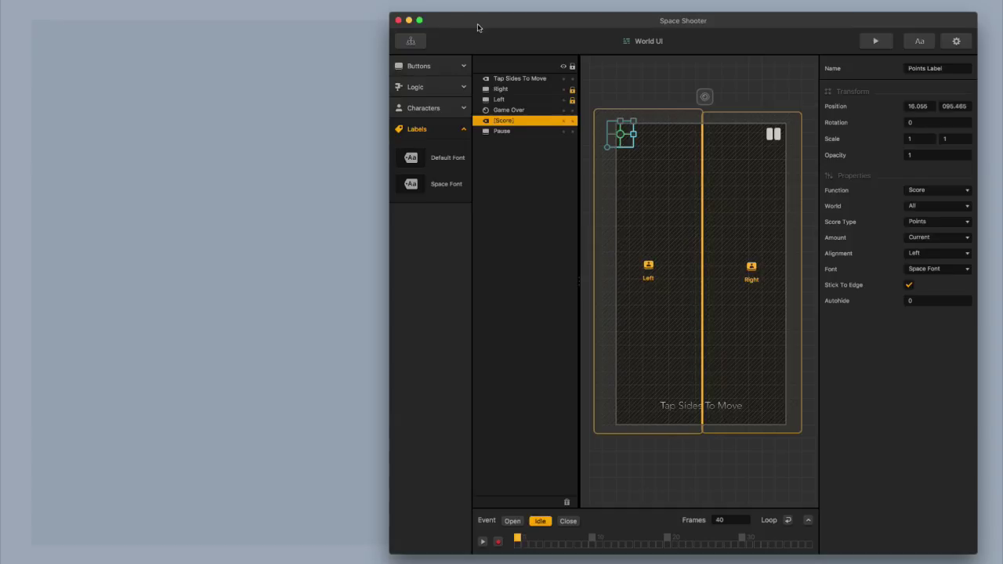
- Move the editor window back, widen it to fill the screen, and recentre the World UI canvas
drag(477, 28, 114, 23)
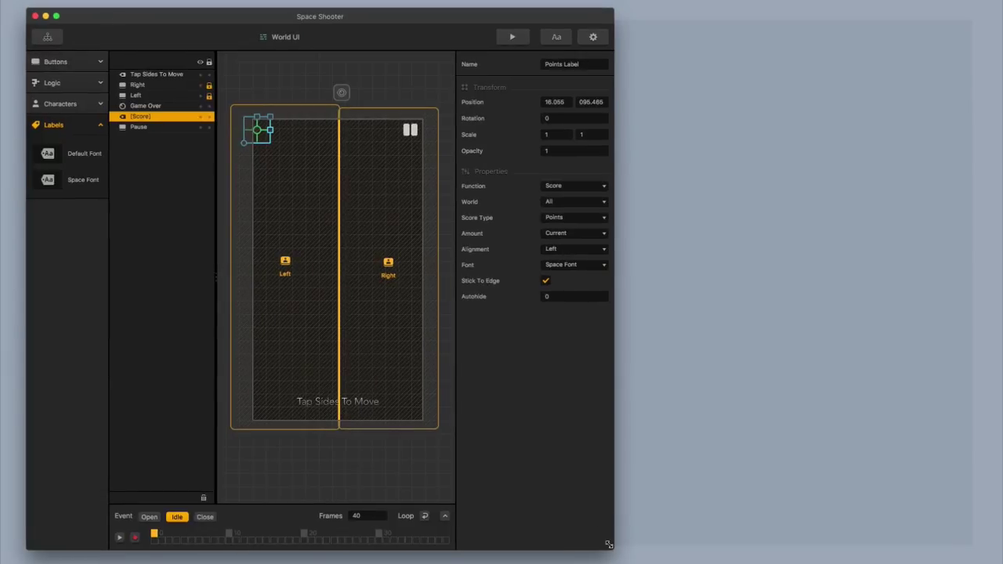
drag(619, 553, 983, 554)
click(433, 310)
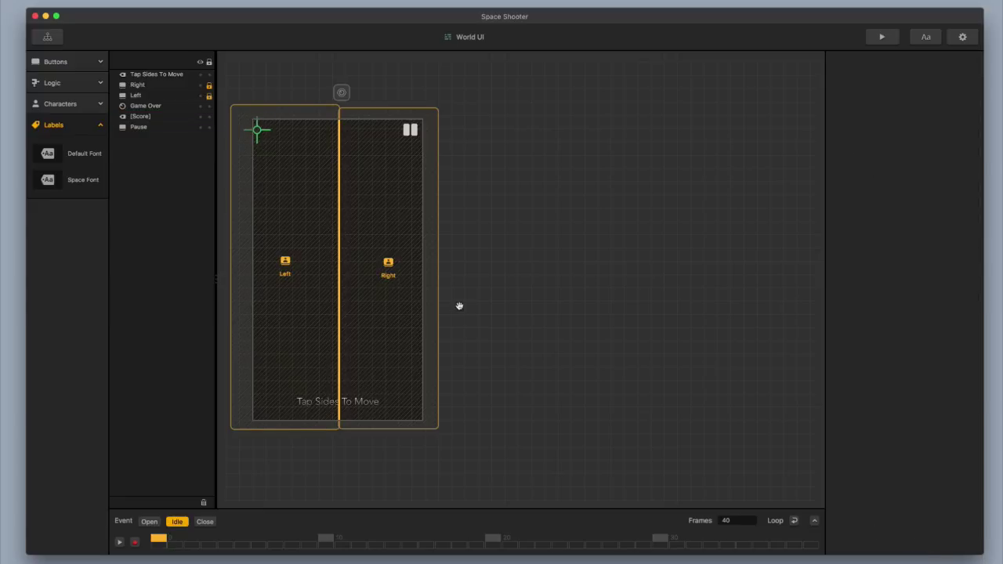
drag(459, 307, 646, 313)
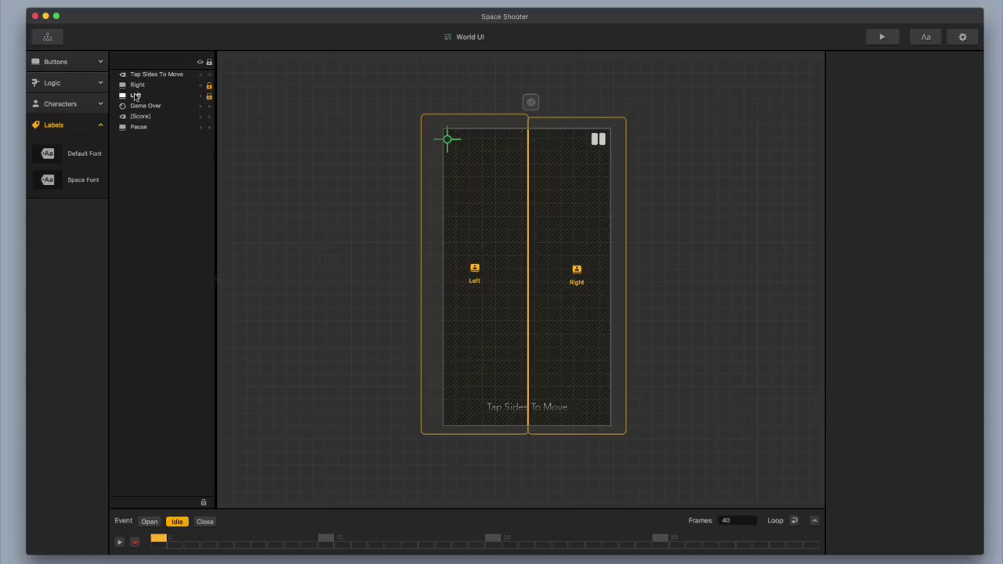
- Open the World scene from the Game Mind Map and delete every Point strip except the lowest one
click(47, 36)
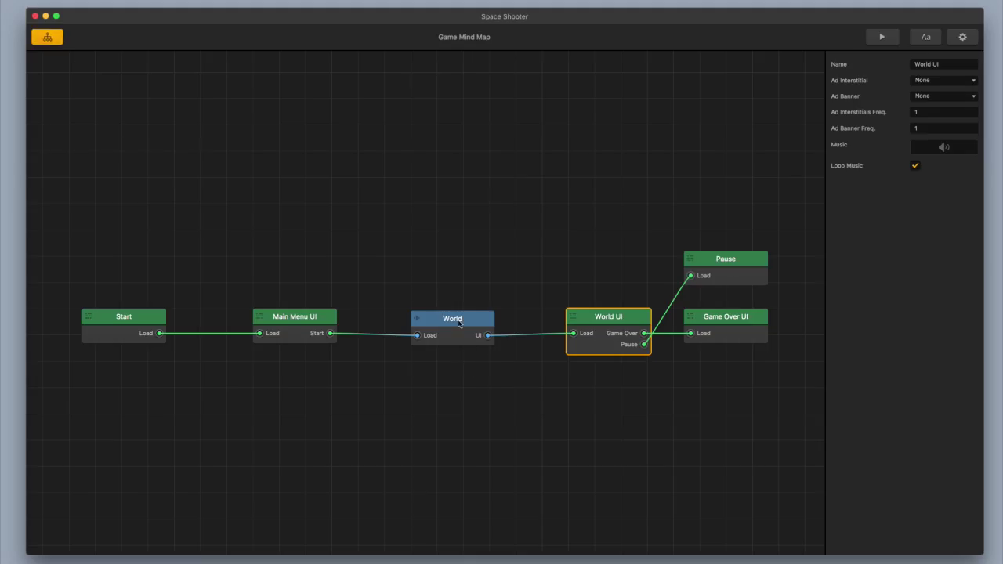
double_click(459, 321)
click(501, 170)
key(Delete)
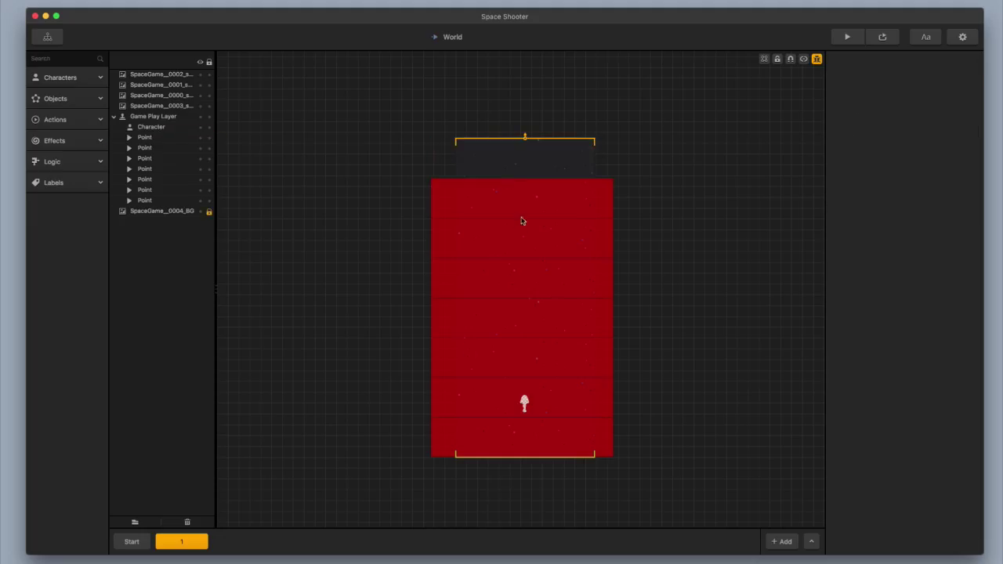
click(522, 200)
key(Delete)
click(524, 238)
key(Delete)
click(526, 278)
key(Delete)
click(528, 309)
key(Delete)
click(522, 357)
key(Delete)
click(522, 397)
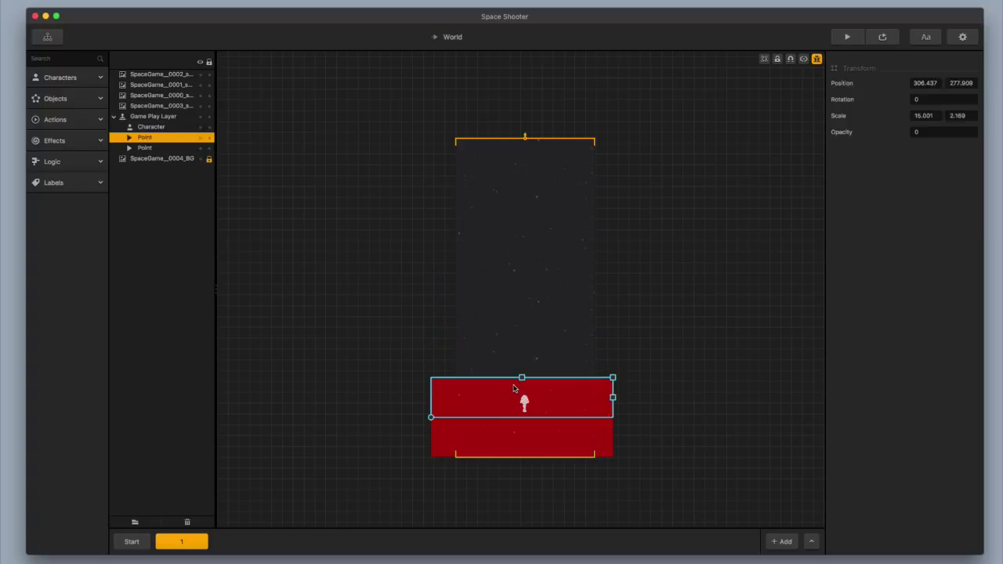
key(Delete)
- Stretch the remaining Point strip to a vertical scale of about 6.1 and rest it on the scene's lower boundary, at about 336, 262
click(529, 446)
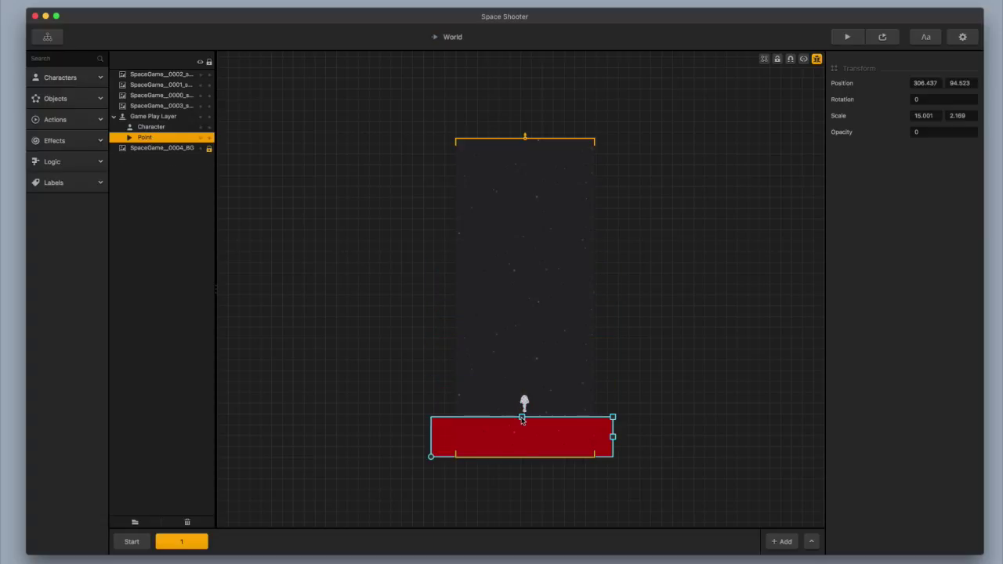
drag(522, 418, 521, 383)
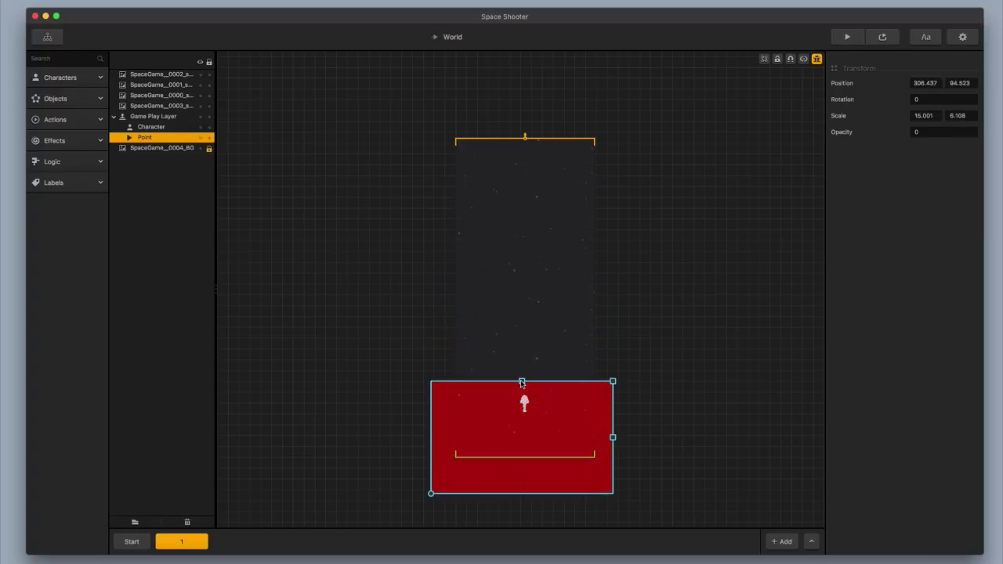
drag(552, 437, 558, 404)
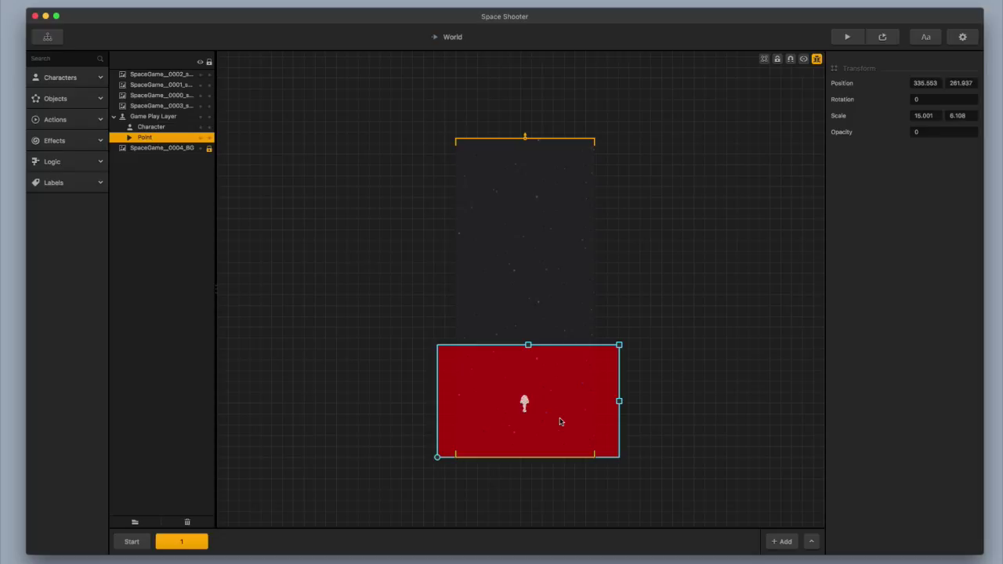
- Duplicate the enlarged Point strip twice, stacking the copies directly above it
key(super+d)
key(super+d)
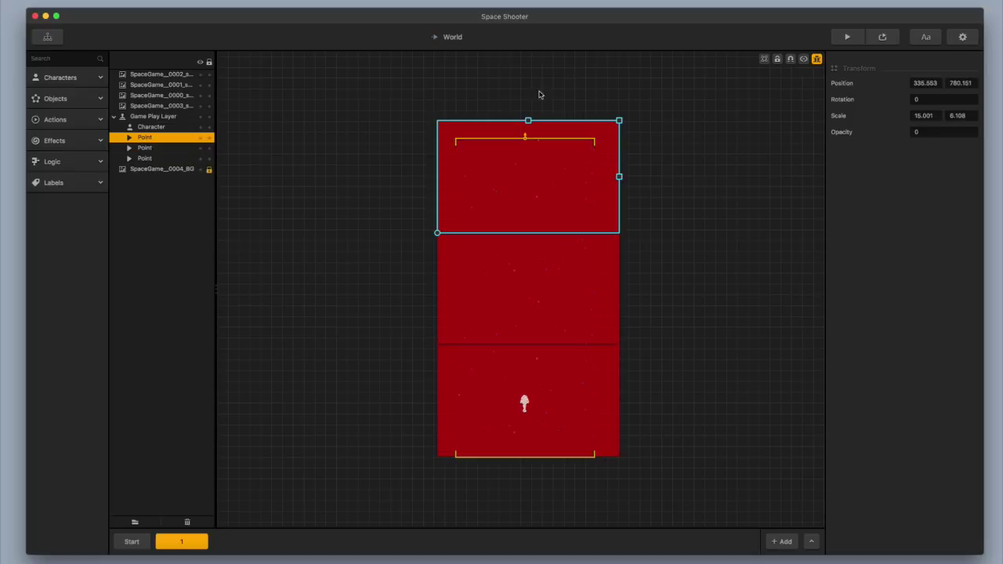
drag(526, 142, 526, 138)
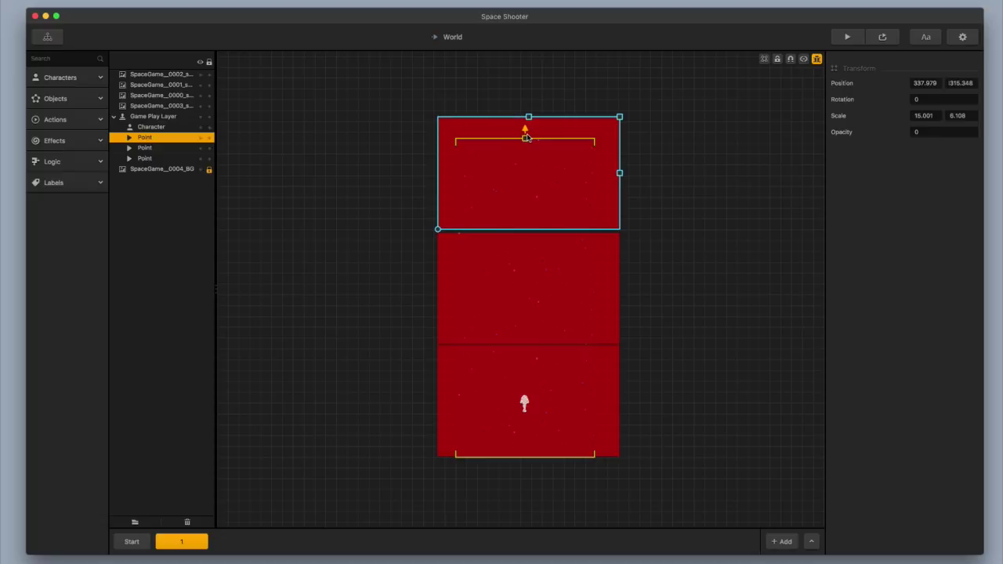
key(Up)
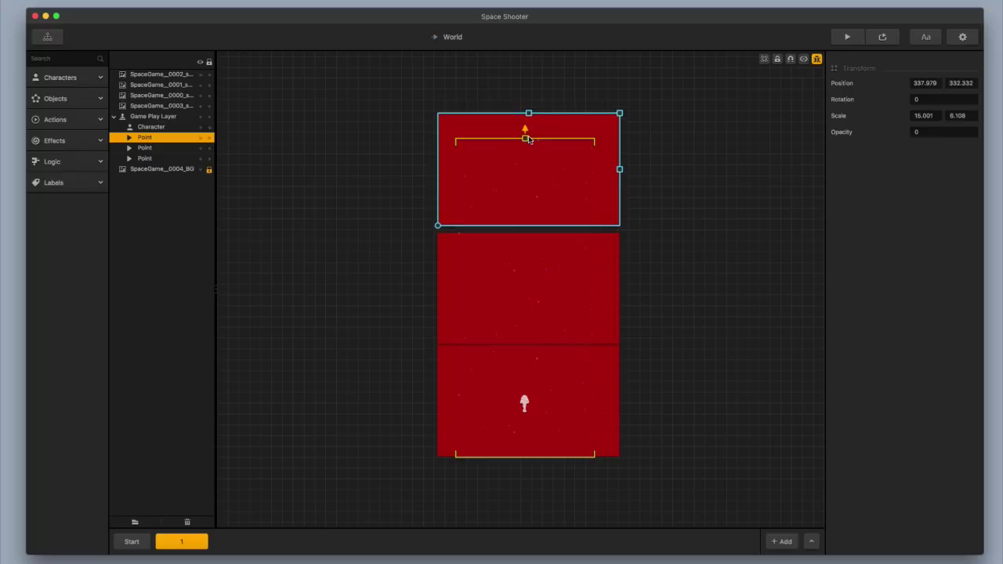
key(super+z)
key(super+z)
key(super+z)
key(super+z)
key(super+z)
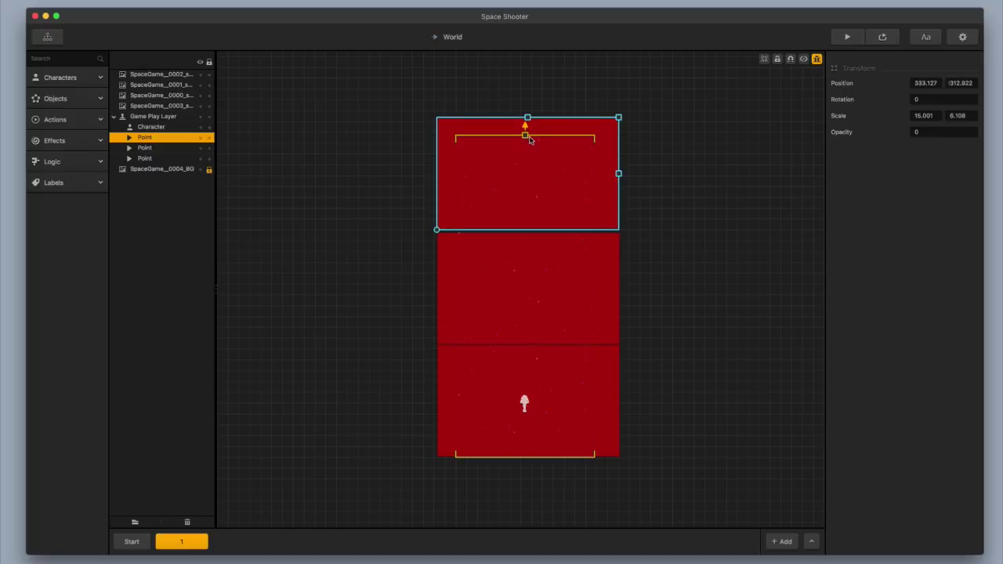
drag(530, 139, 530, 140)
key(super+z)
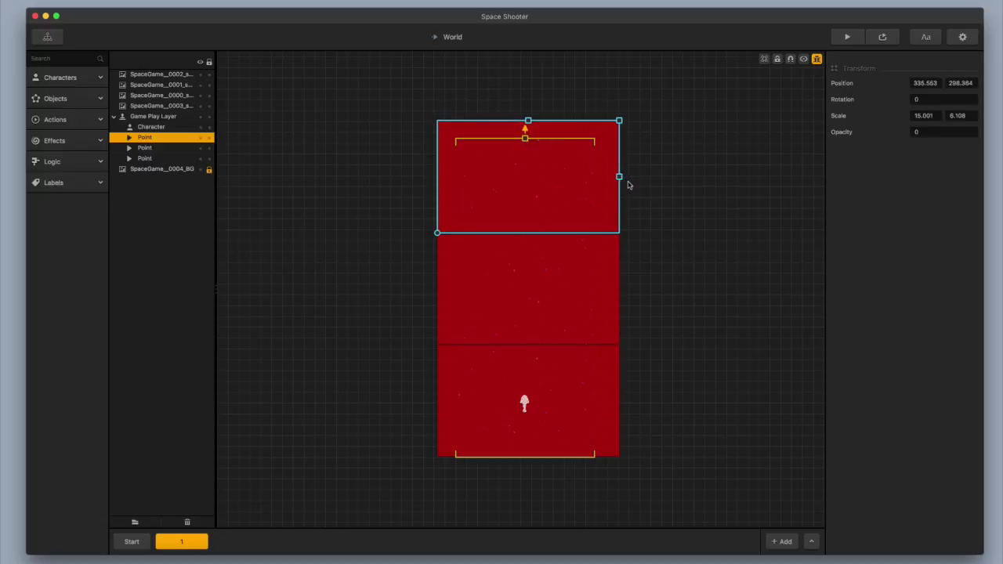
- Deselect the Point strip and extend the scene's upper boundary to the topmost strip's upper edge, for a scene distance of about 1562
click(670, 146)
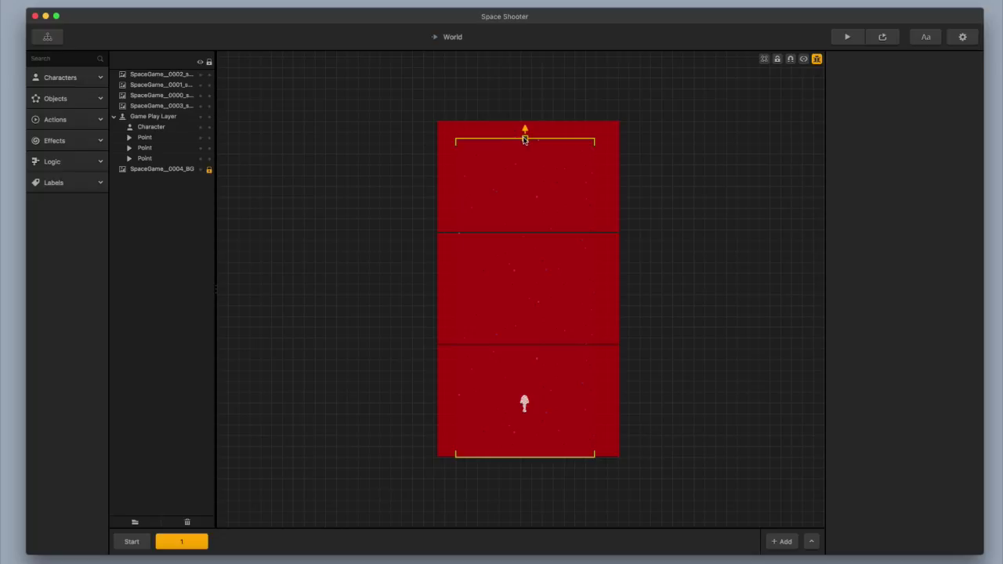
drag(525, 139, 525, 120)
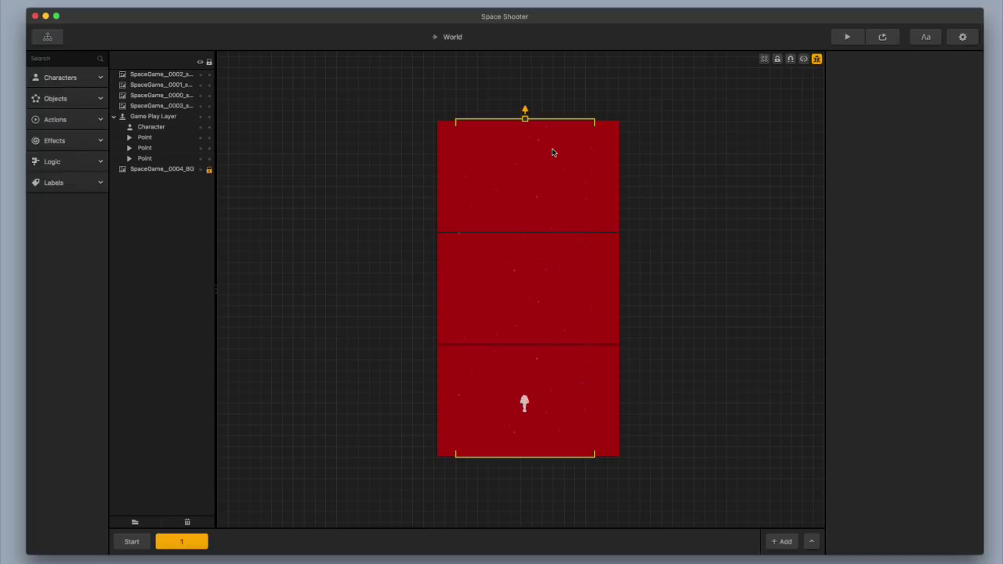
- Preview the game in a centred window and start playing to check scoring with the three larger Point strips
scroll(542, 285, up, 1)
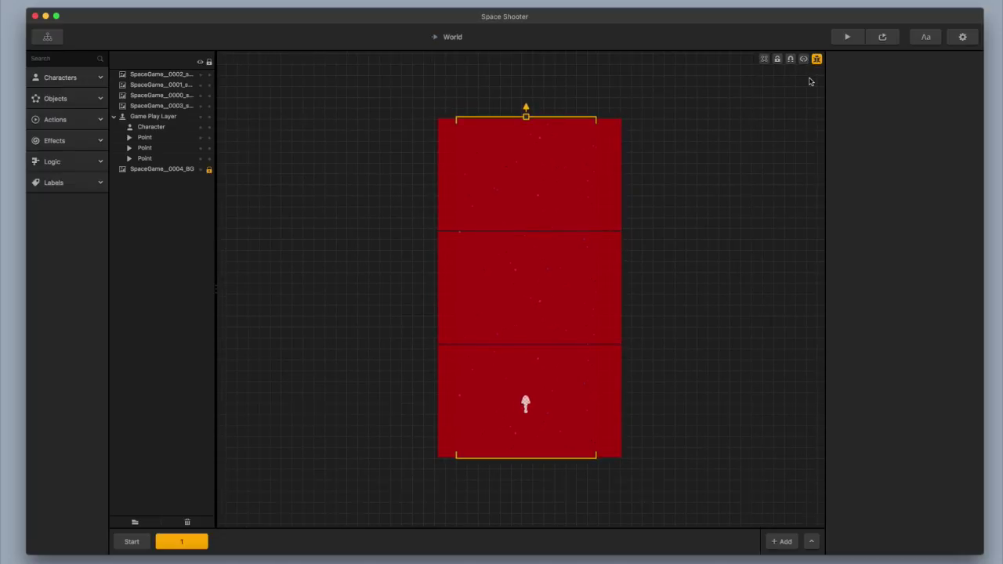
click(847, 37)
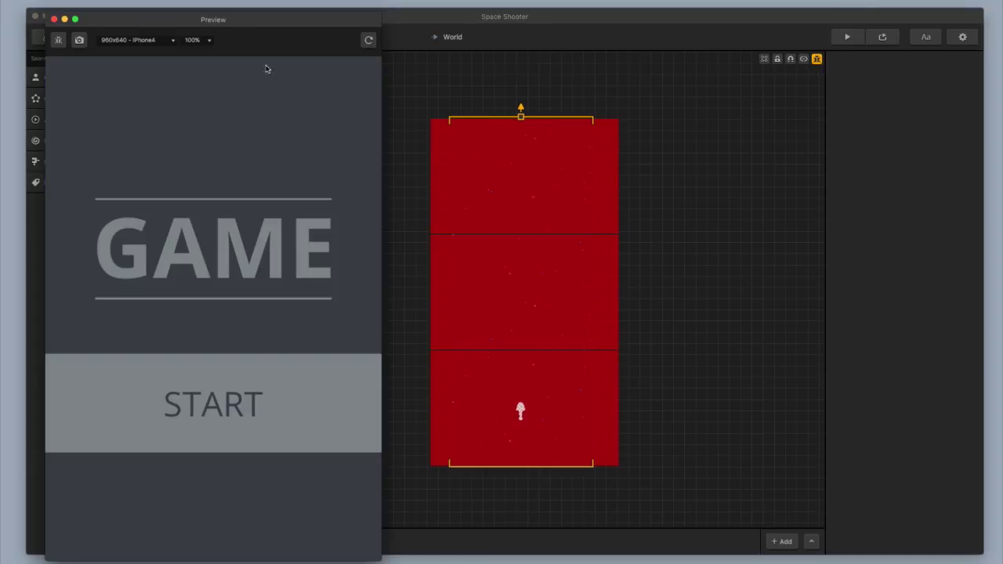
drag(232, 22, 523, 19)
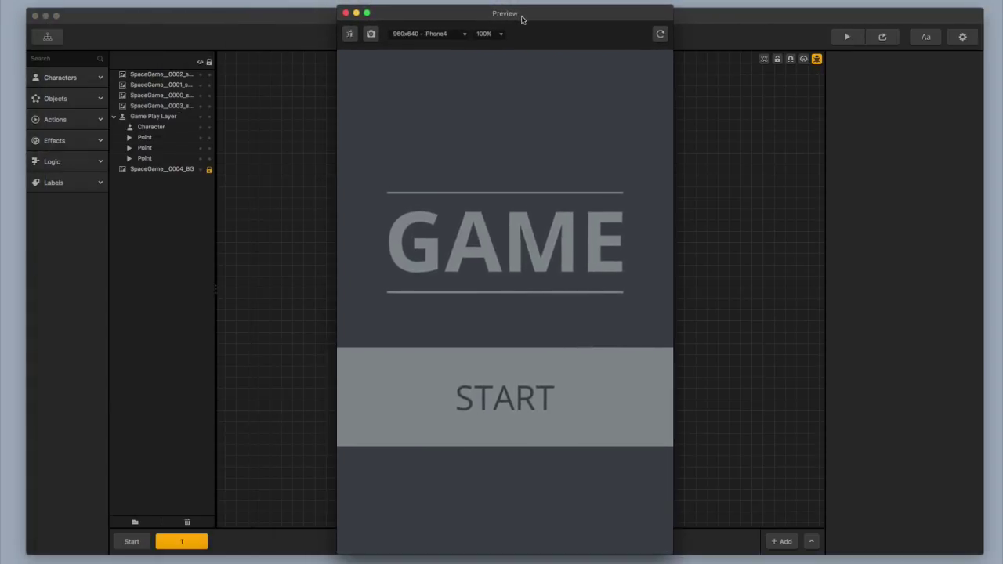
click(530, 393)
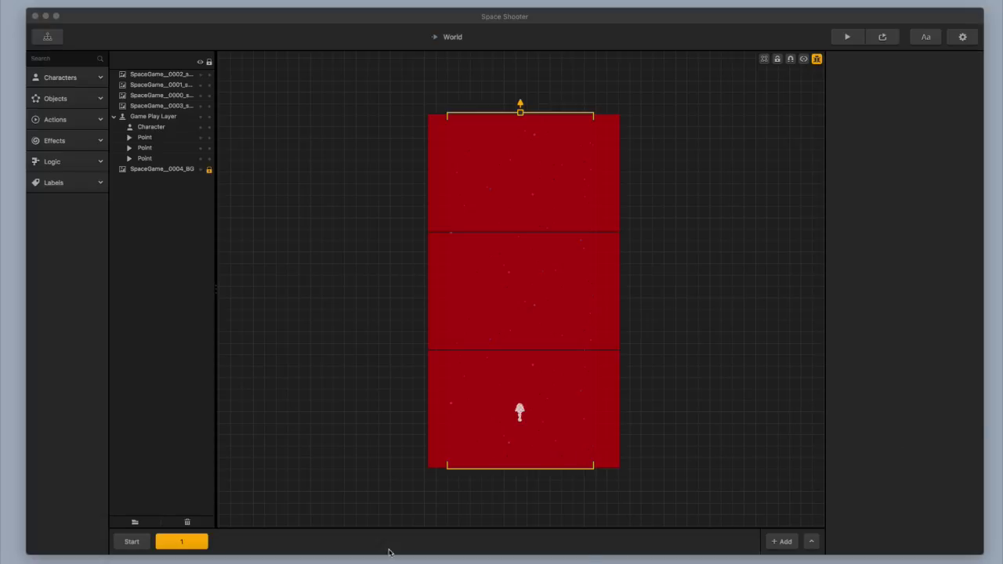
- Duplicate scene 1 twice to create scenes 2 and 3 with the same layout
click(202, 541)
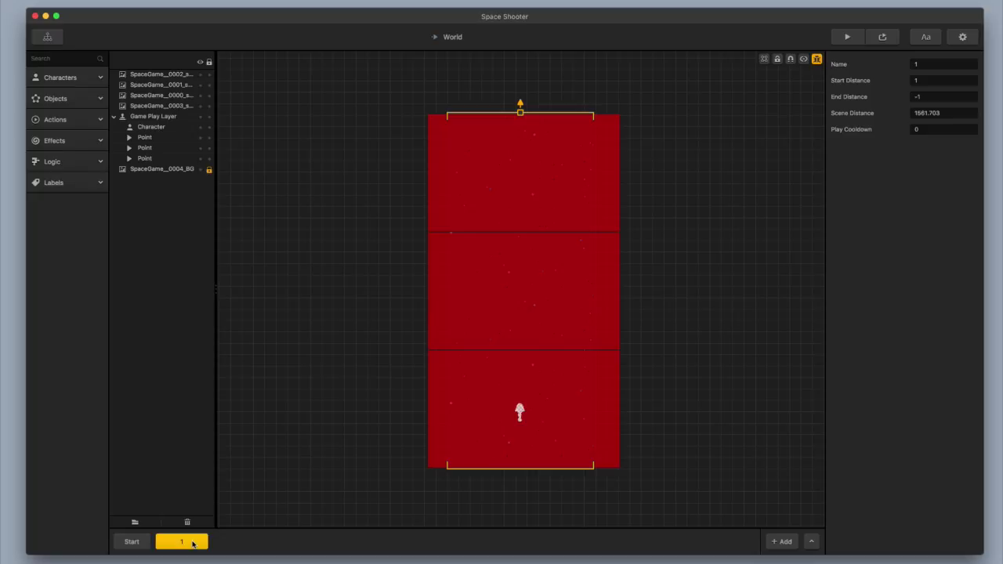
click(229, 542)
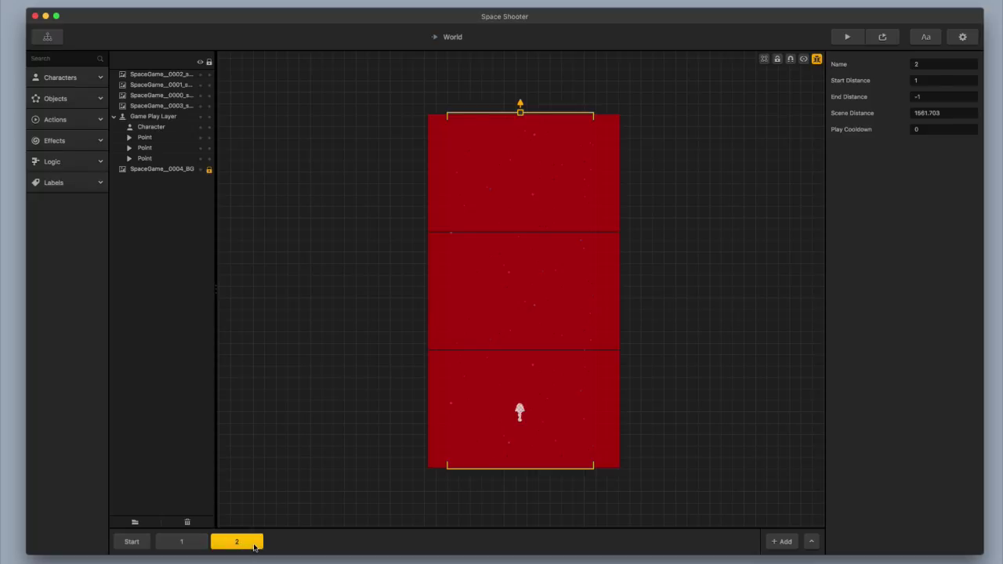
click(197, 542)
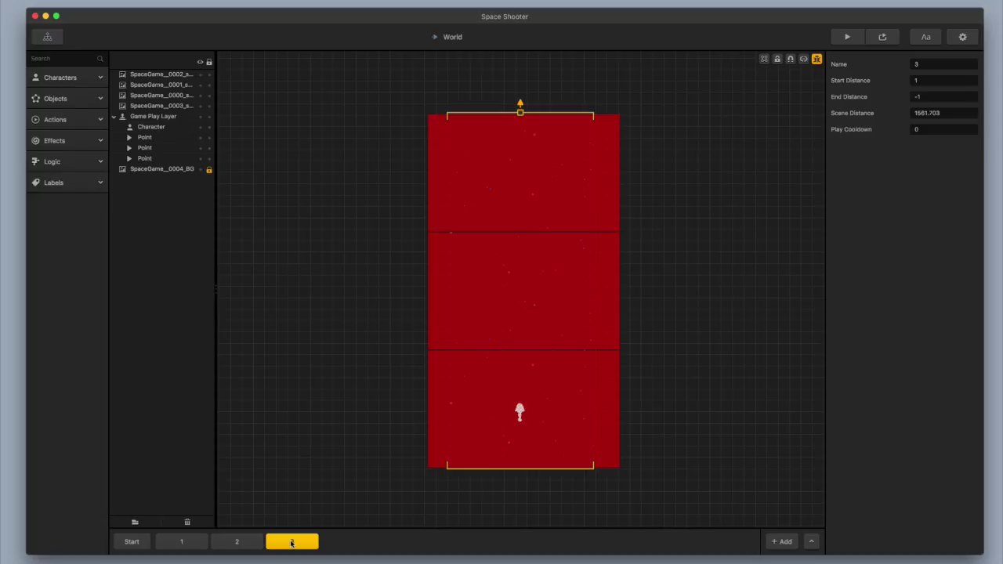
- Look through scenes 1, 2 and 3 and select each Point strip in scene 3 to compare the duplicated layouts
click(234, 541)
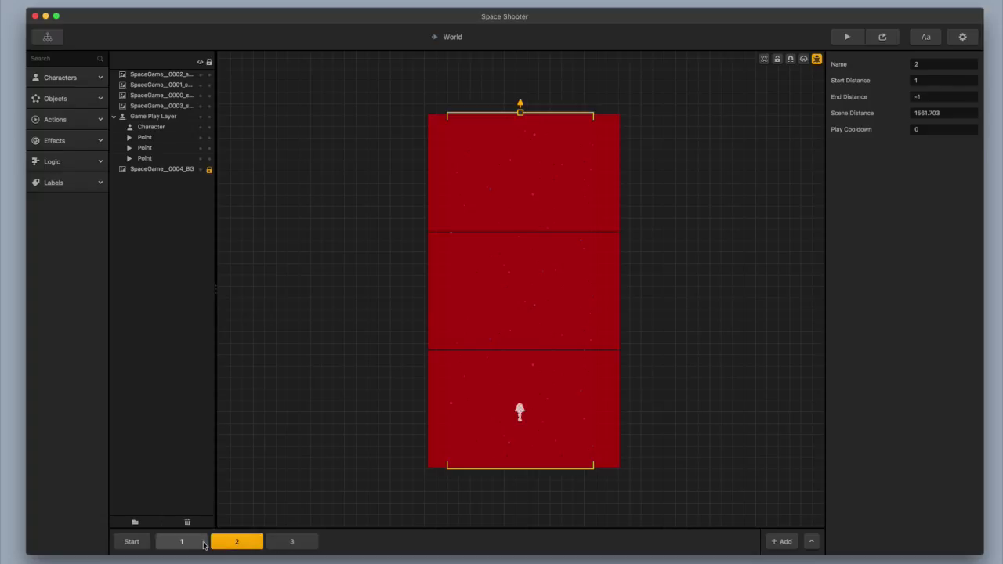
click(197, 541)
click(228, 541)
click(275, 543)
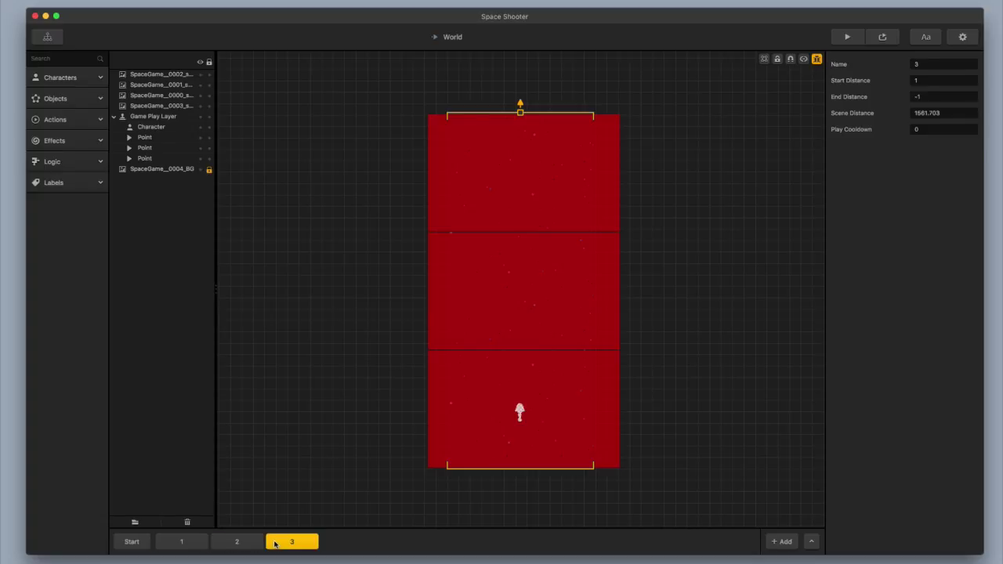
click(507, 386)
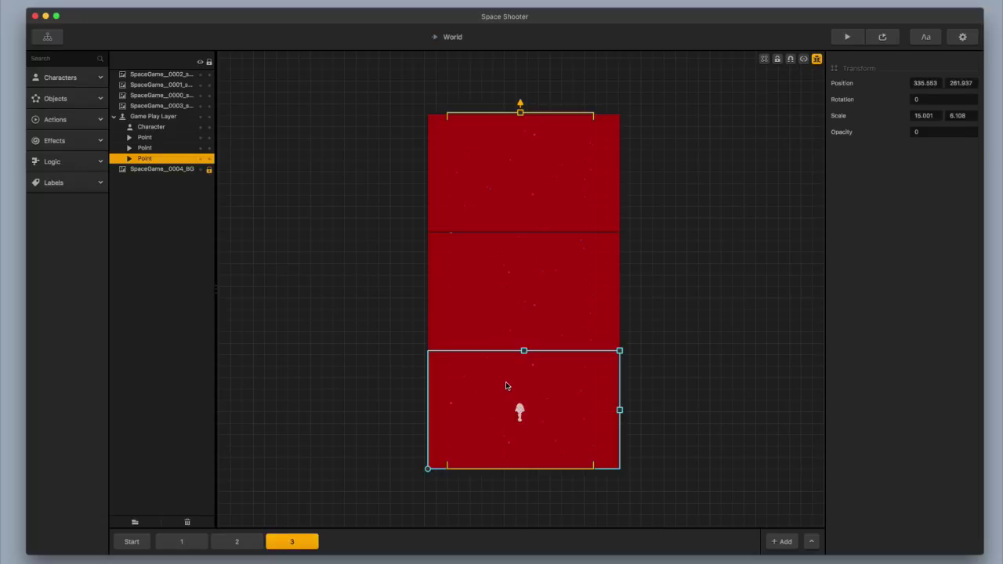
click(515, 289)
click(521, 209)
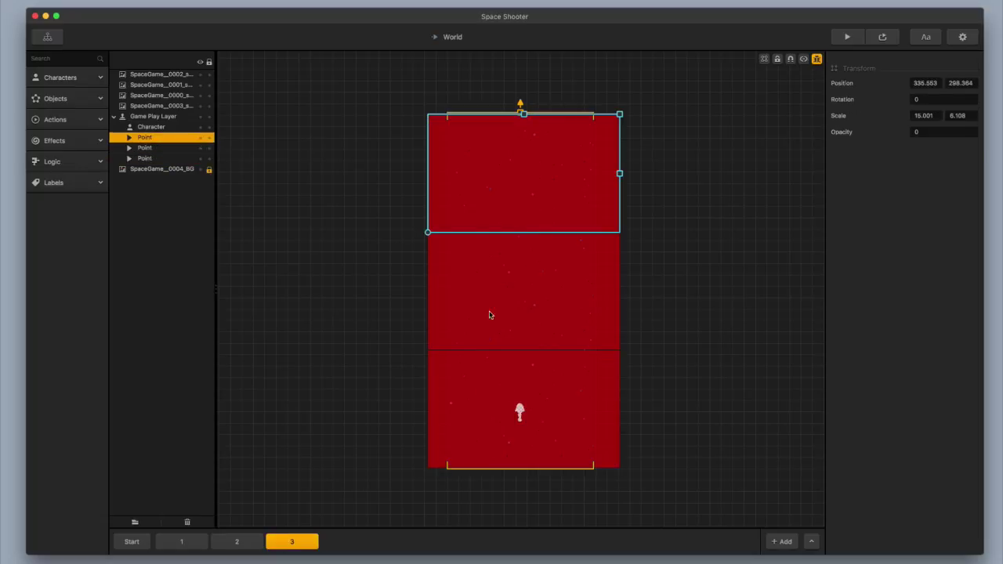
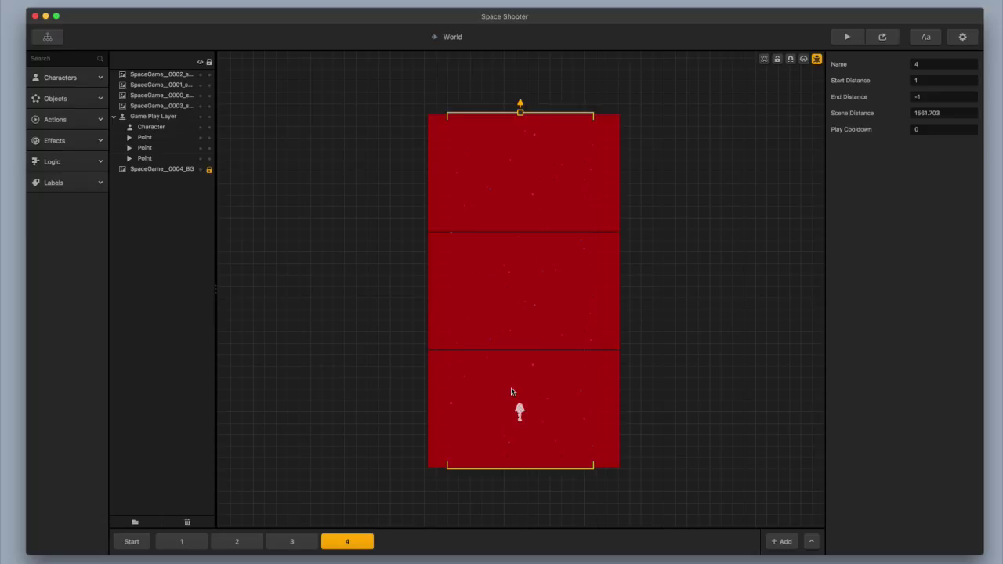
- In scene 4, duplicate the topmost Point strip directly above it and extend the scene's upper boundary to the copy's upper edge
scroll(511, 392, down, 4)
click(523, 234)
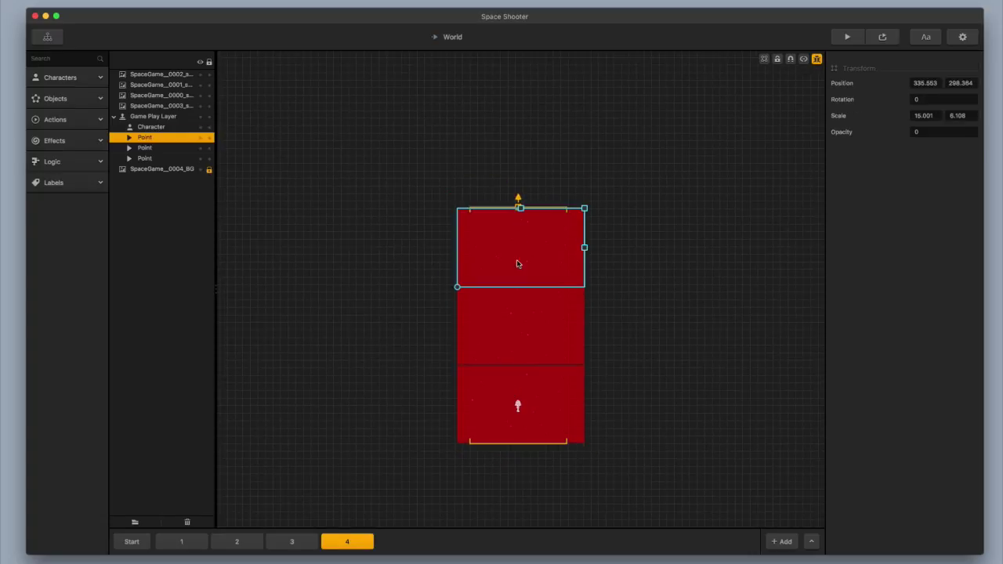
alt+drag(517, 265, 520, 132)
click(603, 214)
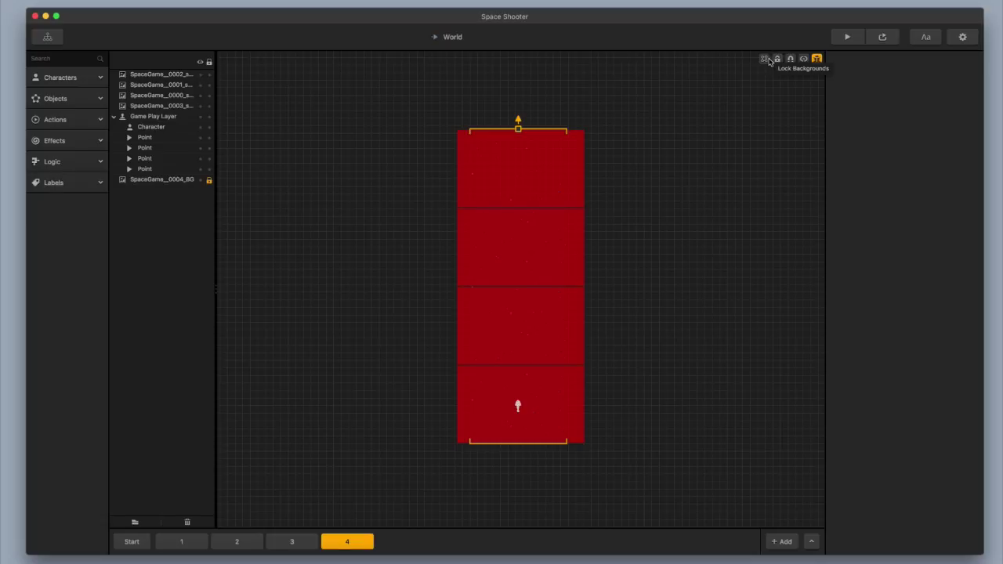
- Turn off debug mode and stretch scene 4's unlocked background image to a vertical scale of about 5.13, locking it again
click(817, 59)
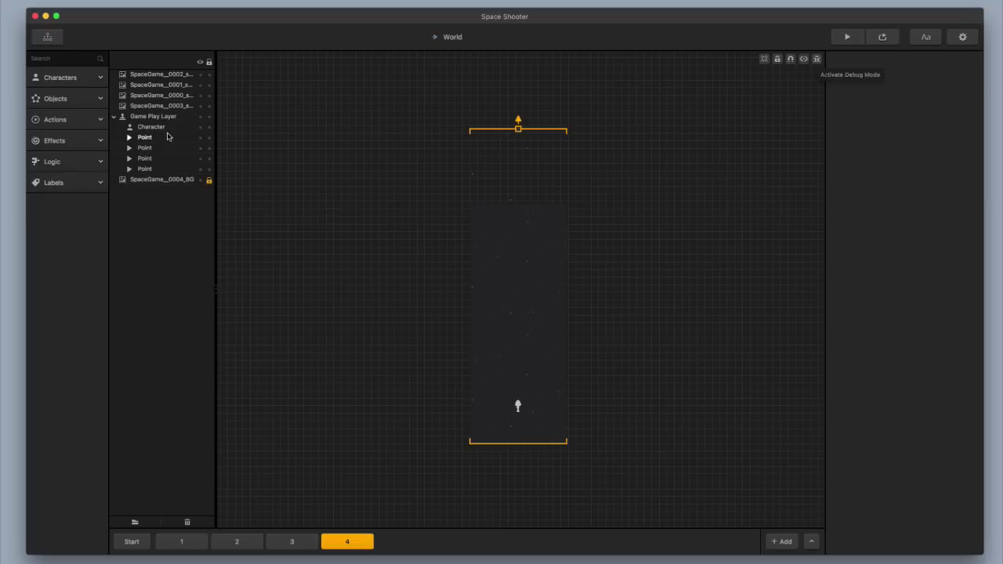
click(162, 179)
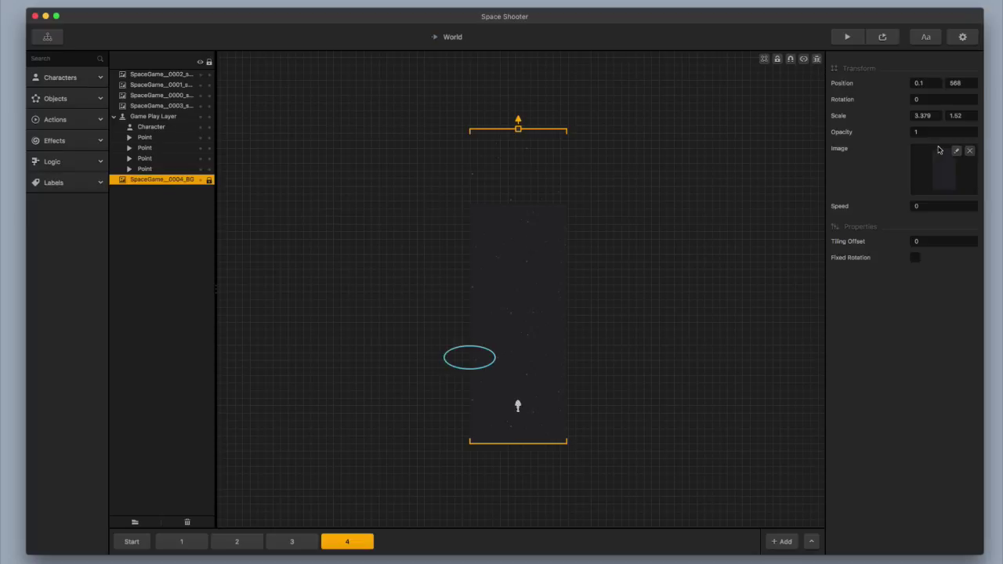
click(208, 180)
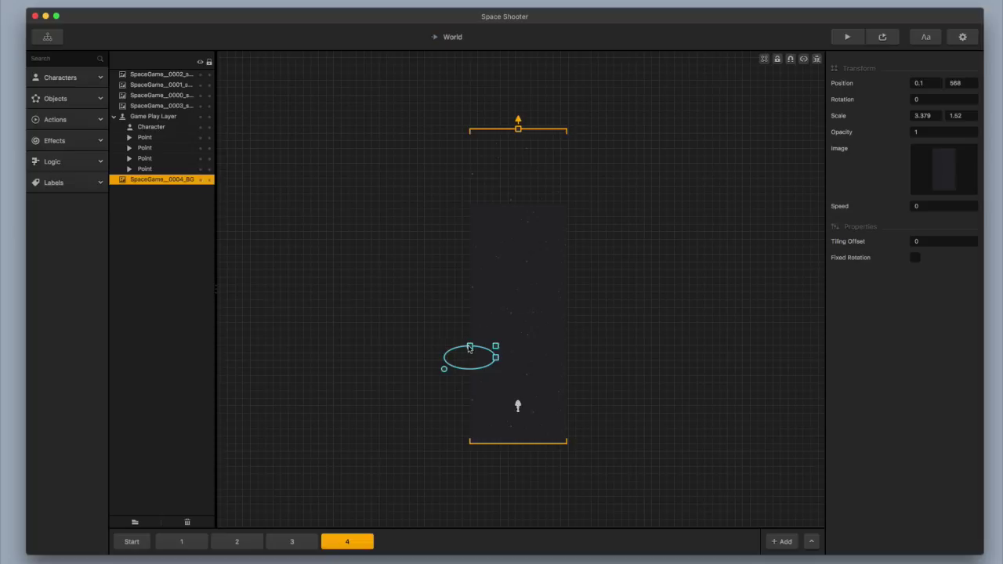
drag(469, 345, 469, 321)
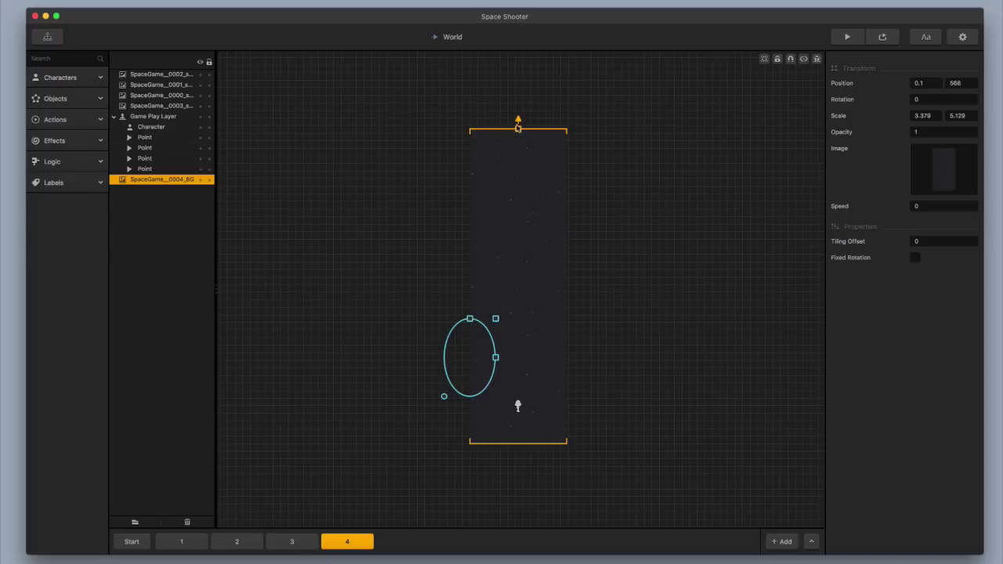
click(209, 181)
click(356, 544)
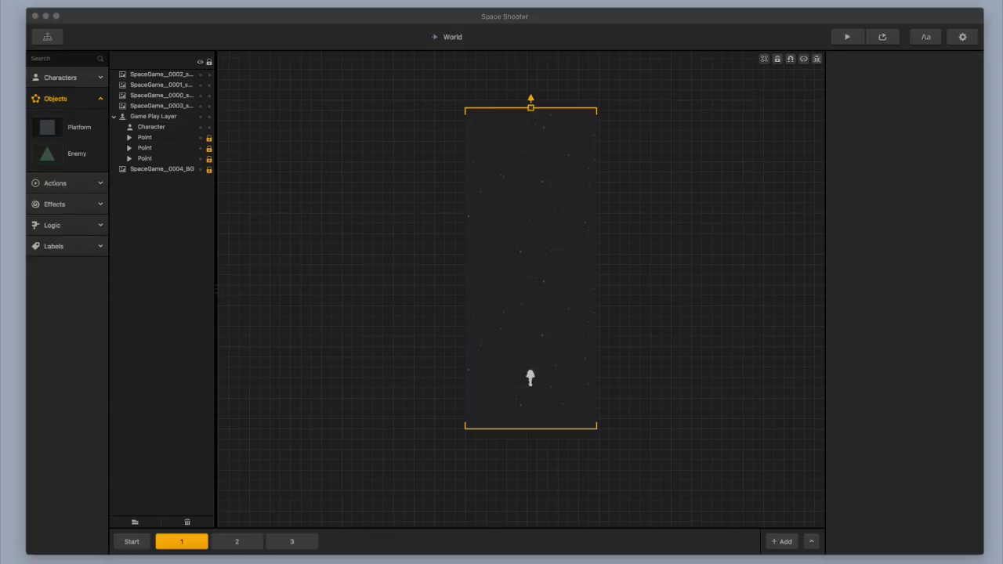
- Look through scenes 1, 2 and 3 to check their locked Point strips and backgrounds, ending on scene 1
click(201, 546)
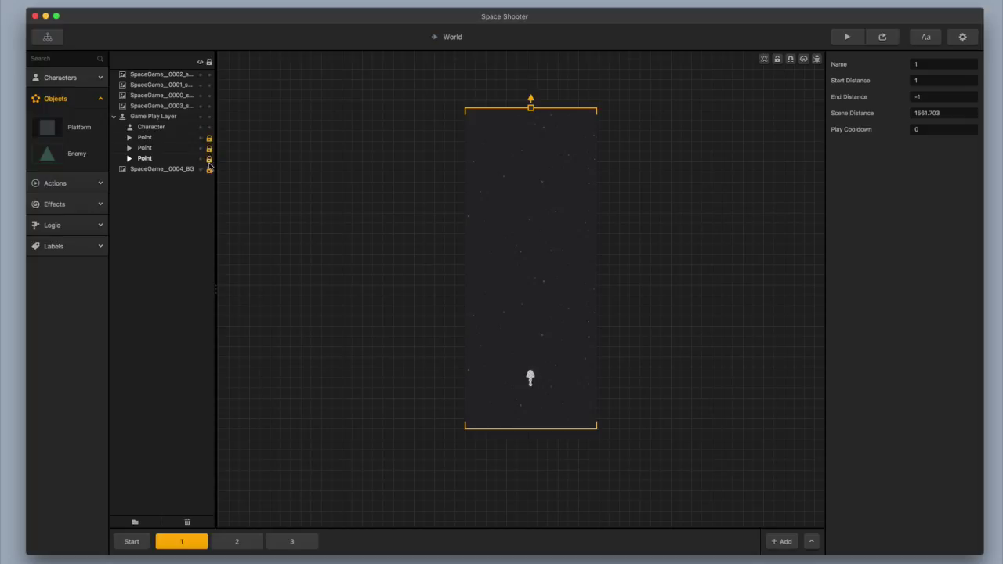
click(240, 541)
click(284, 542)
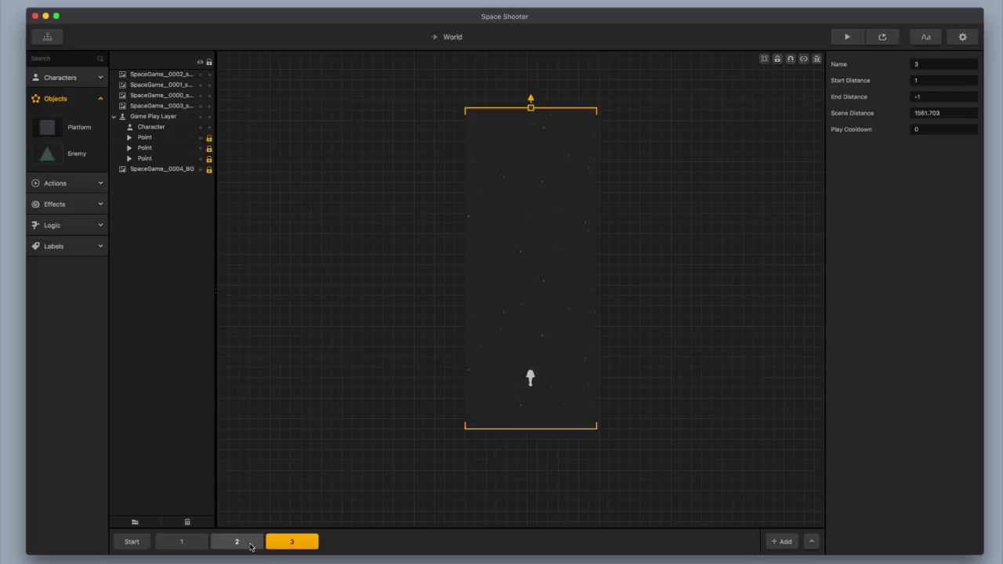
click(250, 545)
click(183, 541)
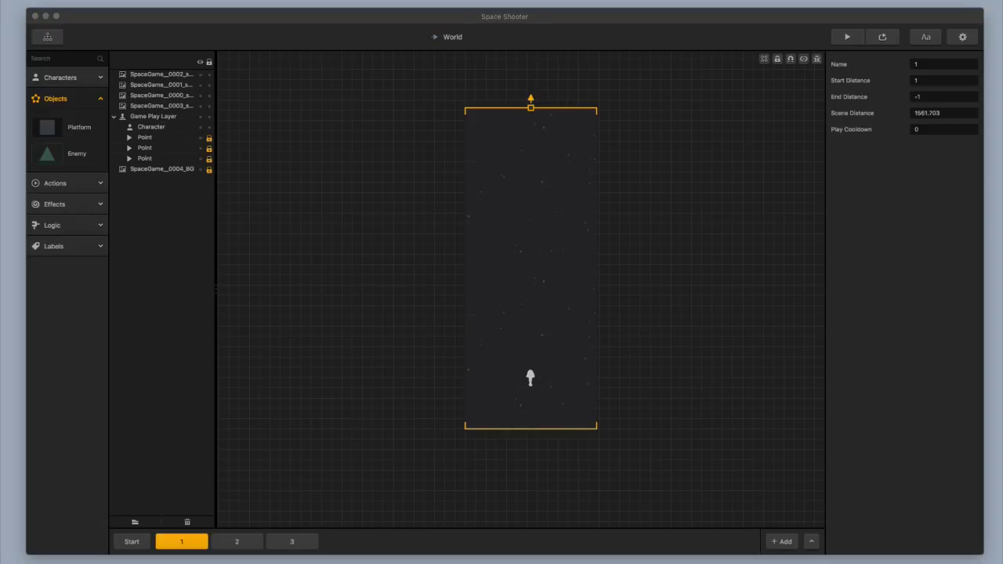
- Import the images Asteroid_1_0001, Asteroid_2_0001 and _0000_Asteroid_3 from the file browser into scene 1 as objects
drag(1002, 364, 645, 246)
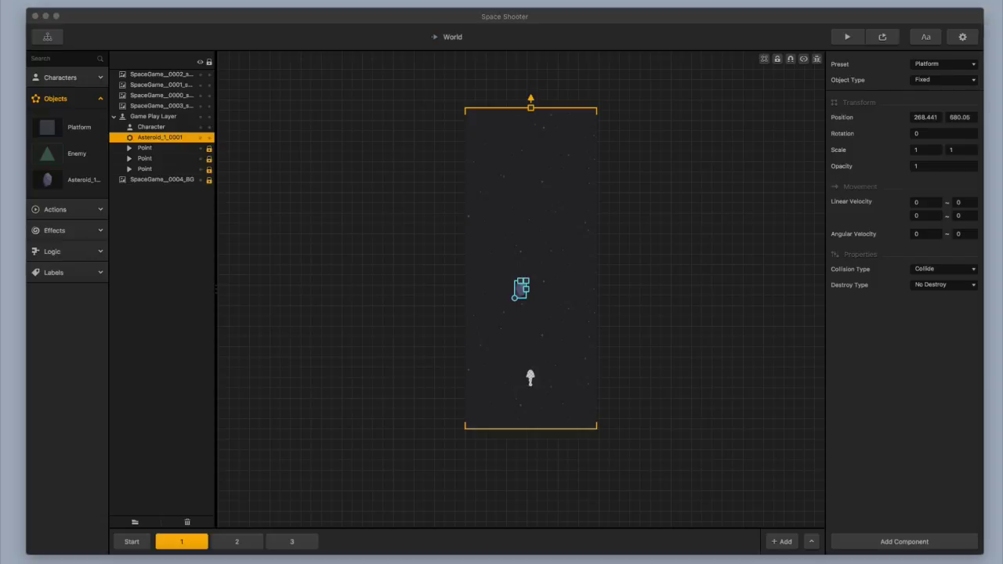
drag(1002, 356, 646, 247)
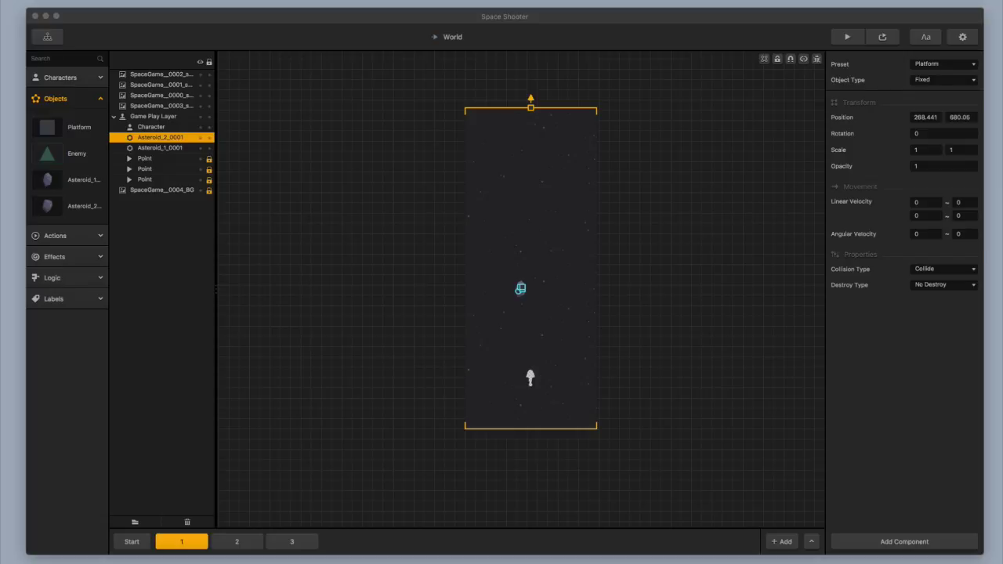
drag(1002, 337, 646, 329)
- Spread the three overlapping asteroids side by side from smallest to largest, at about 160, 681; 258, 696; and 358, 690
scroll(525, 305, up, 5)
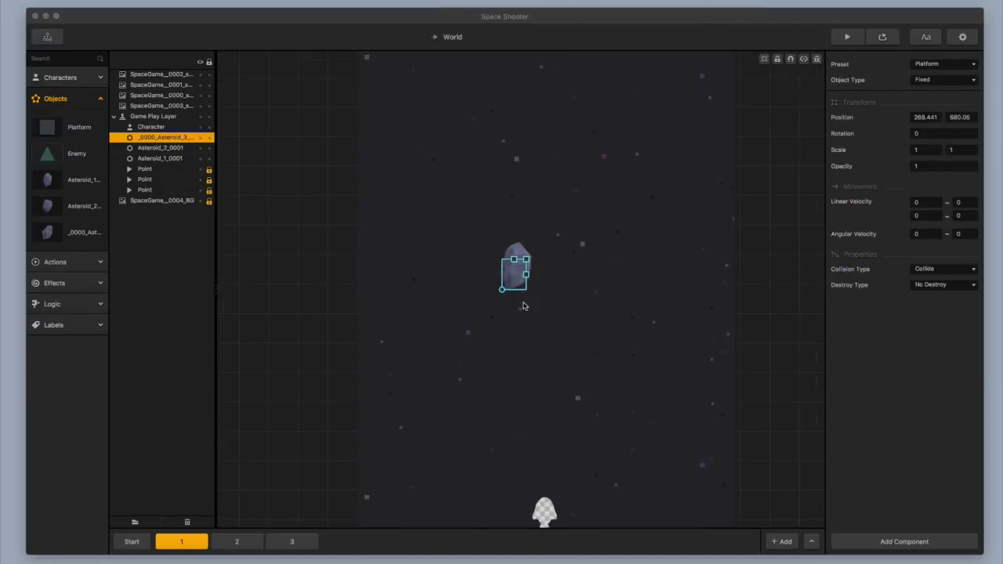
scroll(525, 306, up, 3)
scroll(623, 283, up, 3)
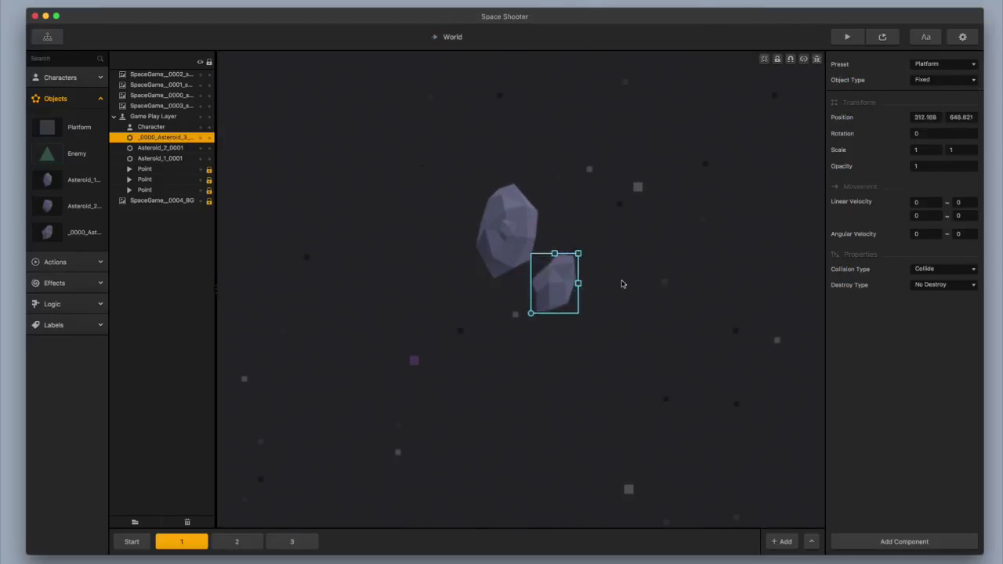
drag(556, 286, 652, 231)
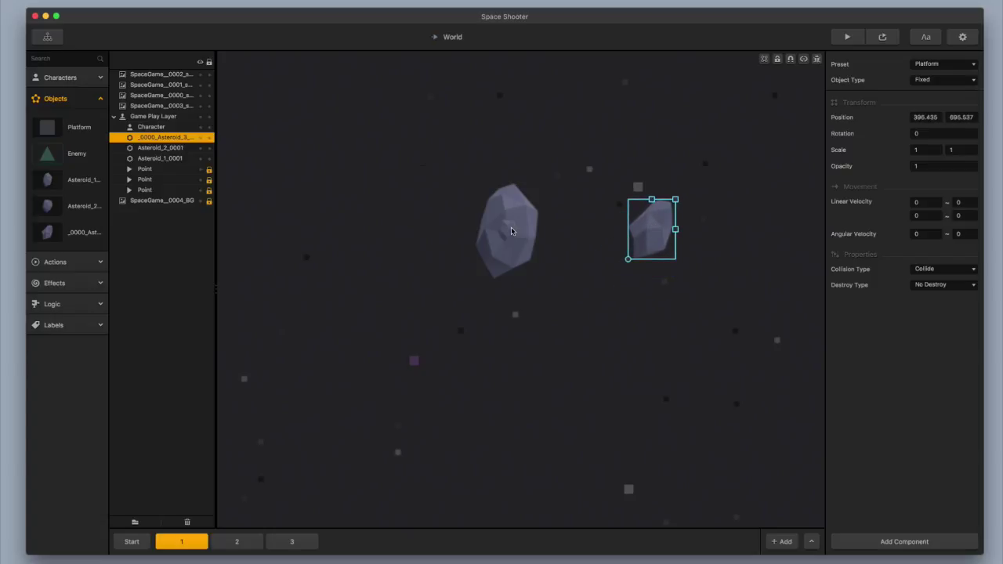
drag(510, 230, 395, 229)
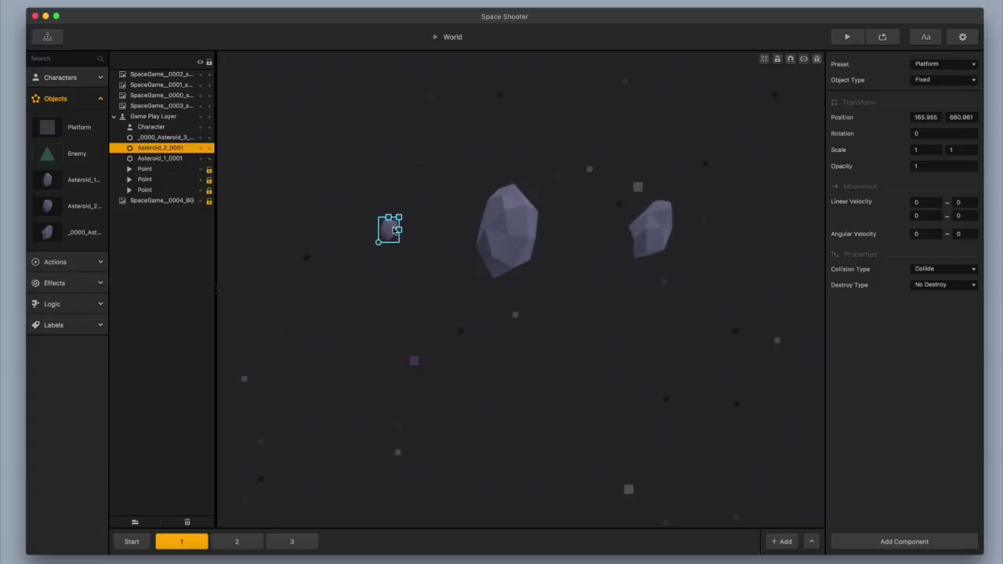
drag(510, 231, 520, 253)
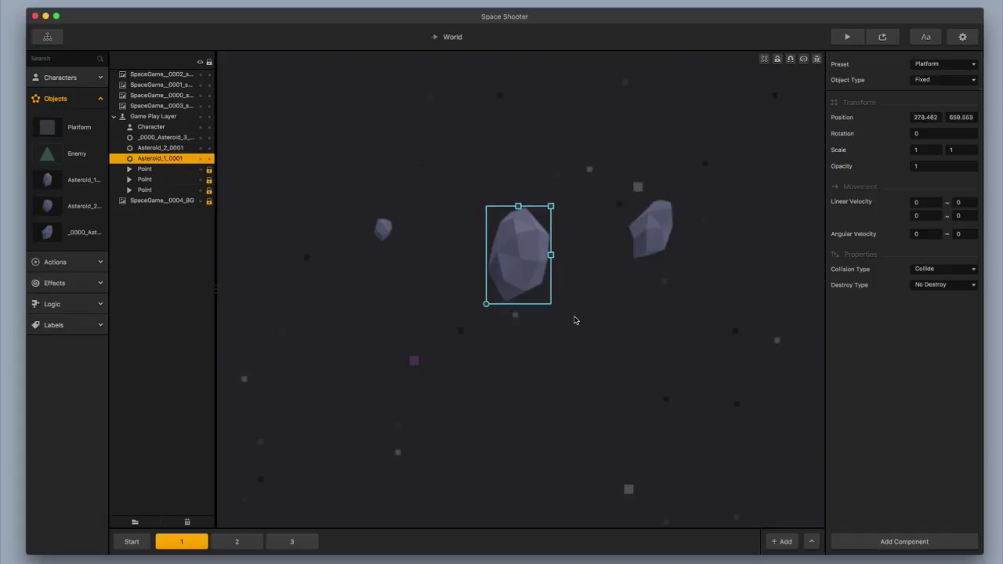
drag(574, 320, 680, 342)
drag(657, 236, 499, 234)
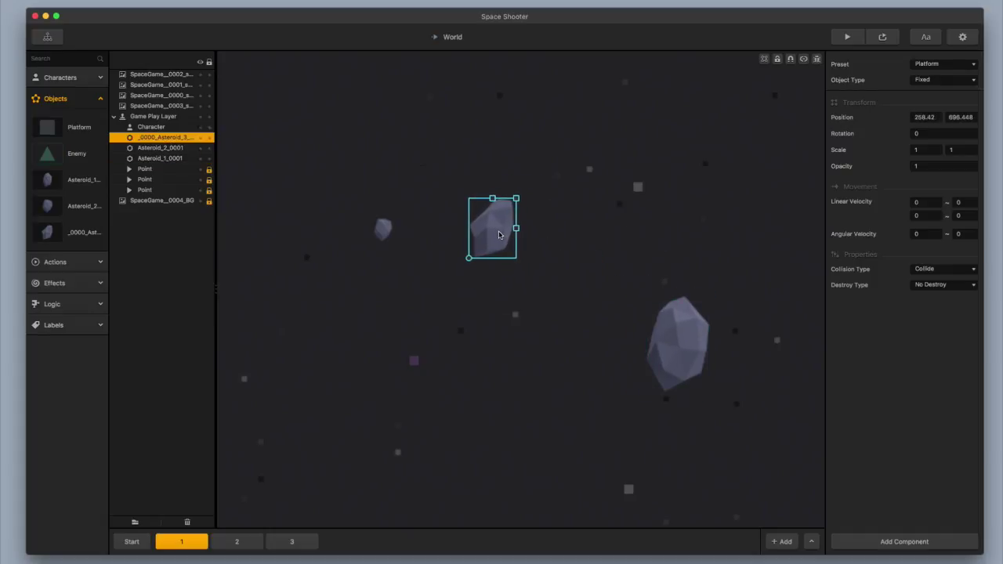
drag(680, 329, 612, 203)
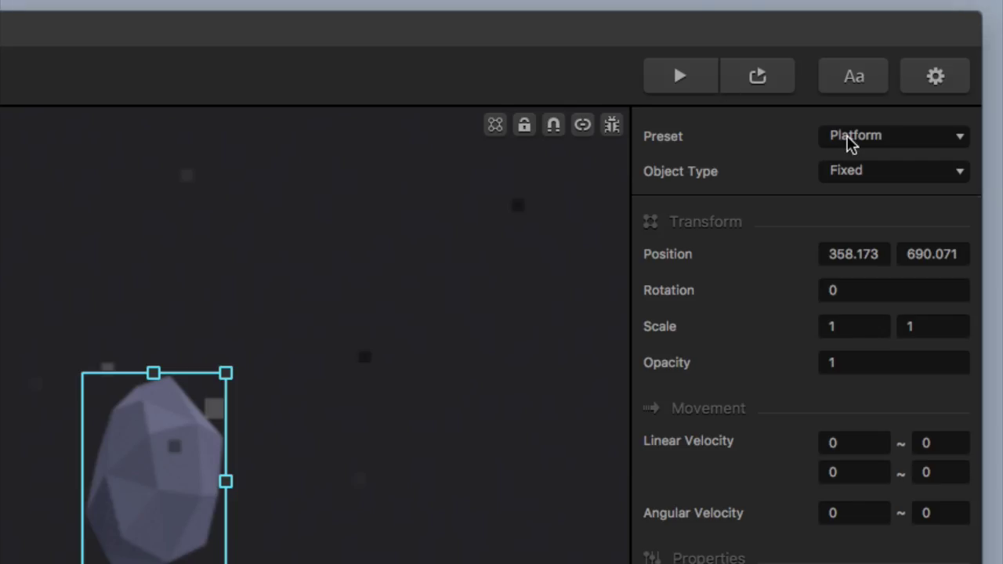
- Set the preset of all three asteroids to Enemy and check it on the medium and large ones
click(851, 142)
click(867, 213)
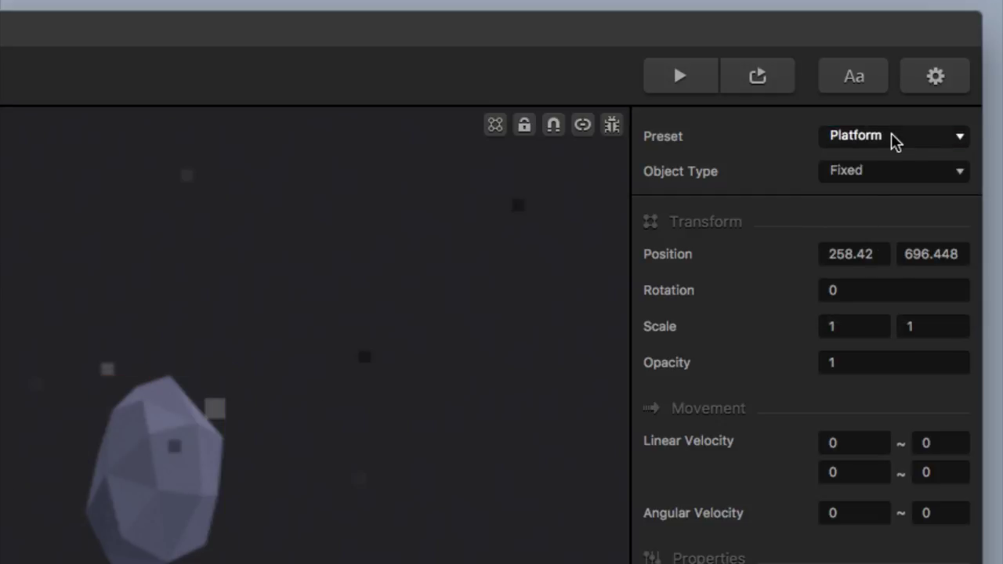
click(891, 138)
click(894, 215)
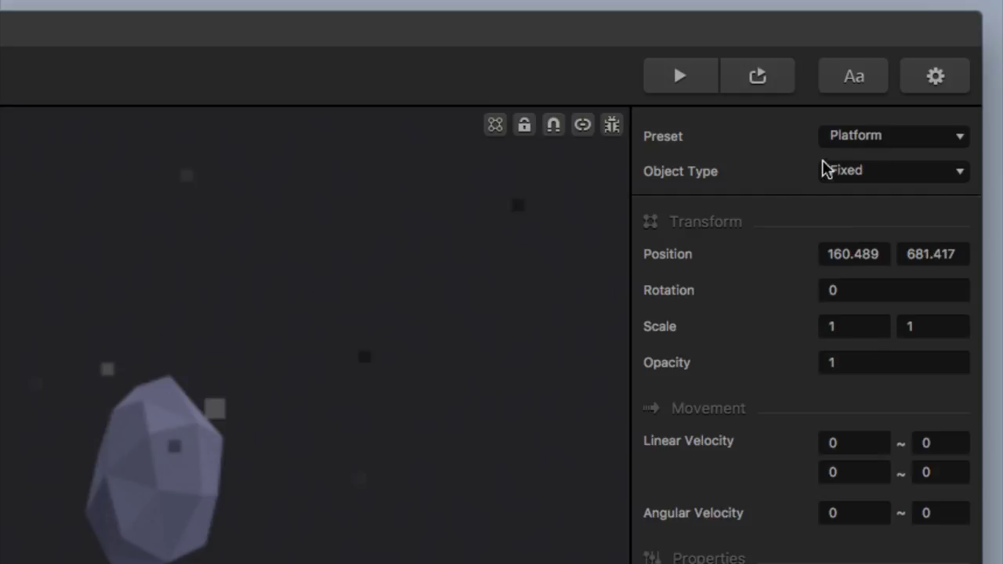
click(886, 135)
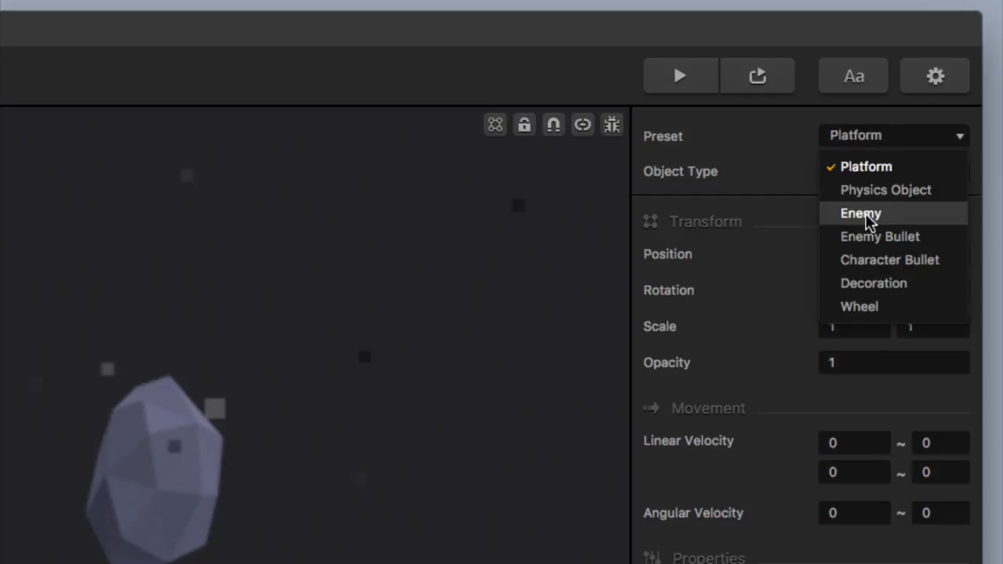
click(865, 213)
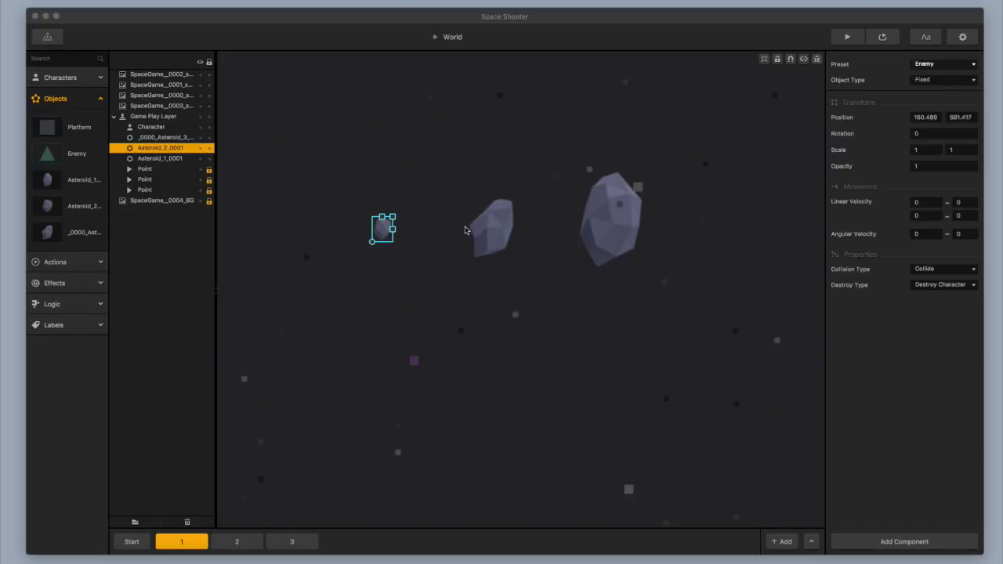
click(490, 232)
click(614, 228)
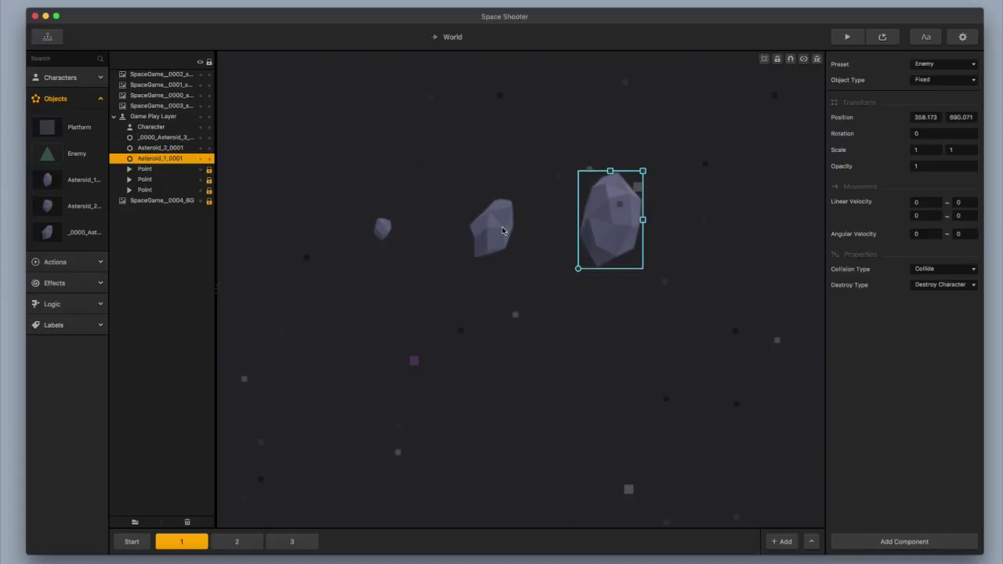
click(500, 232)
- Duplicate the smallest asteroid twice, stacking the copies below it, and delete the lowest copy
click(383, 231)
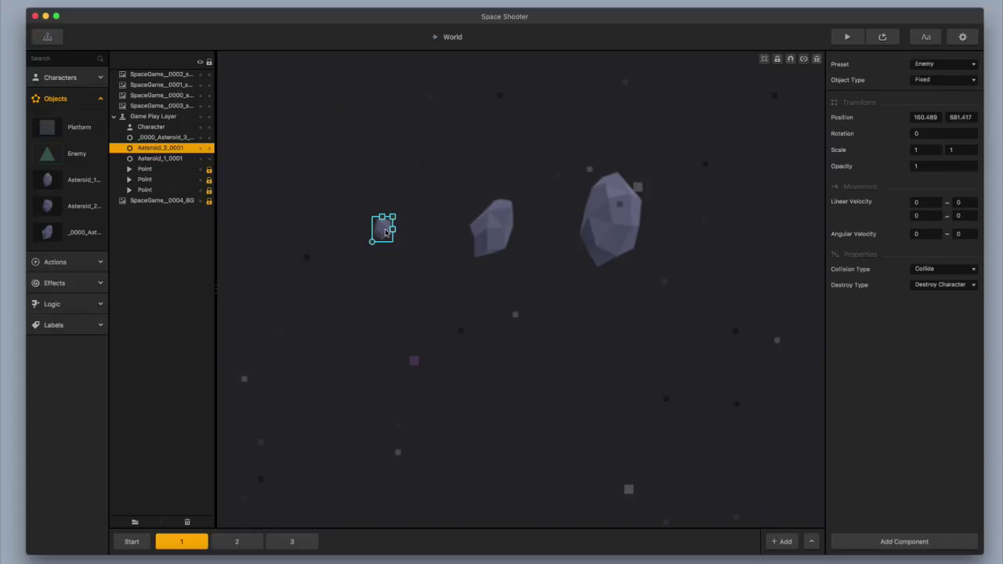
key(super+d)
key(super+d)
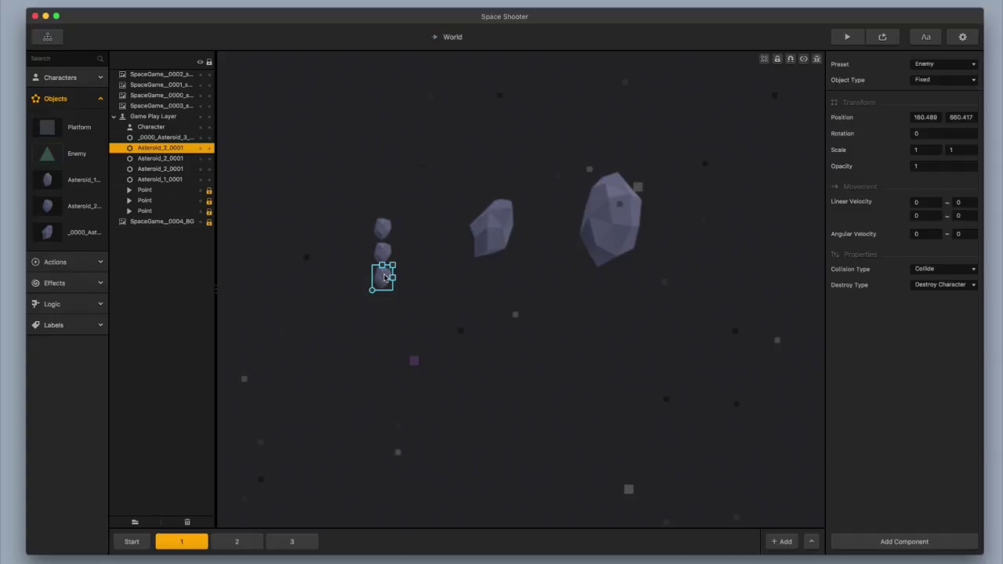
key(Delete)
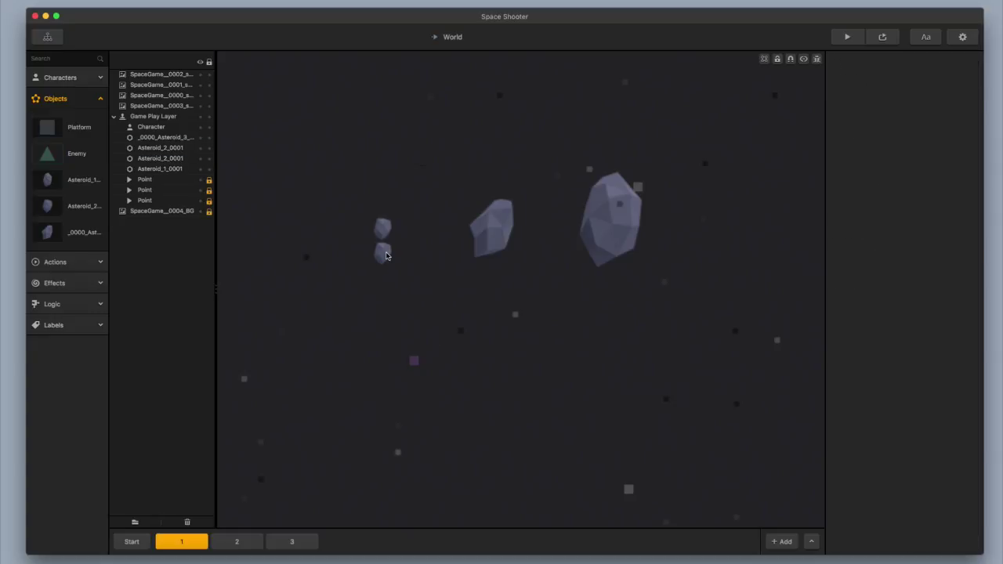
- Delete the remaining copy below the smallest asteroid in the scene
click(387, 254)
key(Delete)
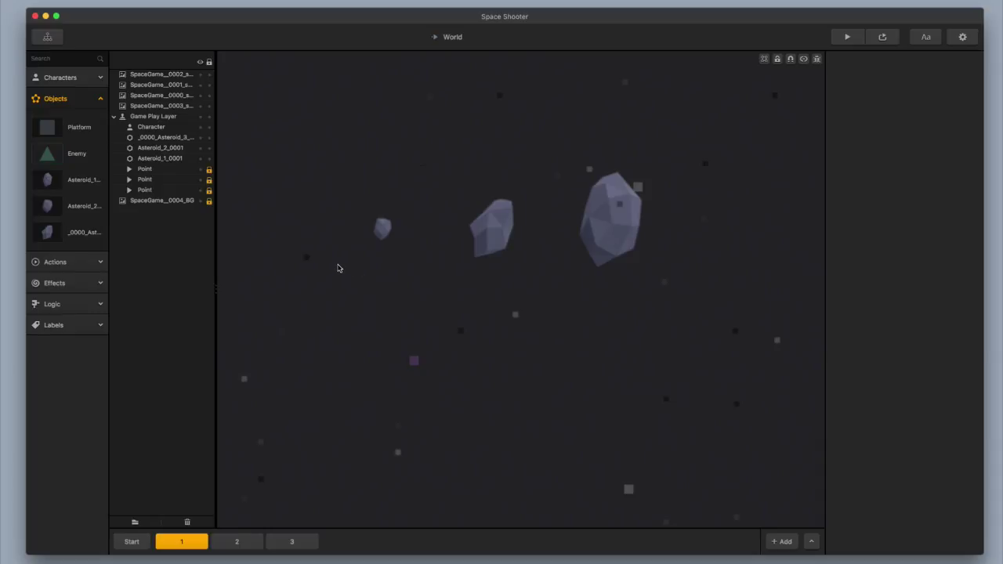
- Open the collision shape of the Asteroid_1_0001 object for editing
click(92, 182)
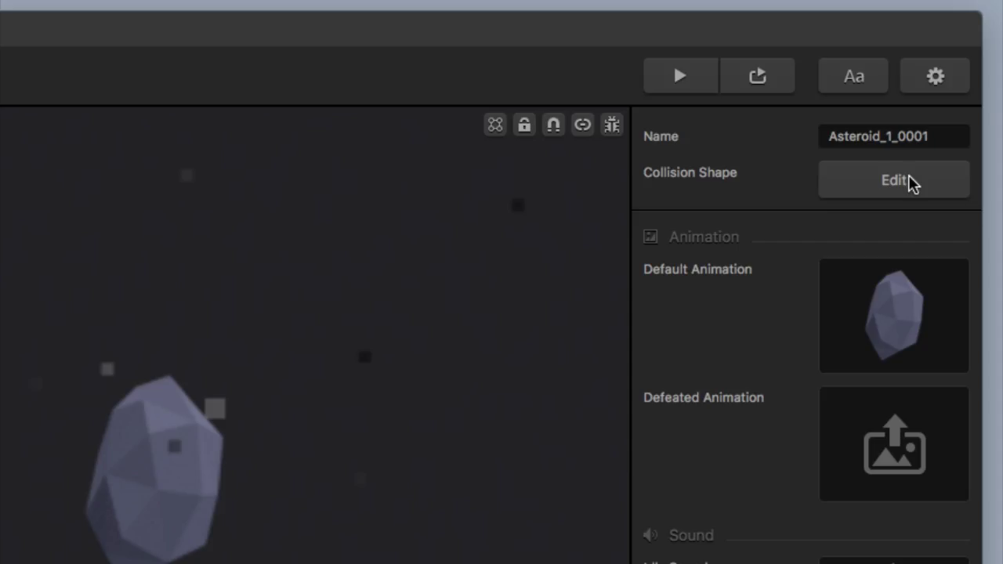
click(911, 181)
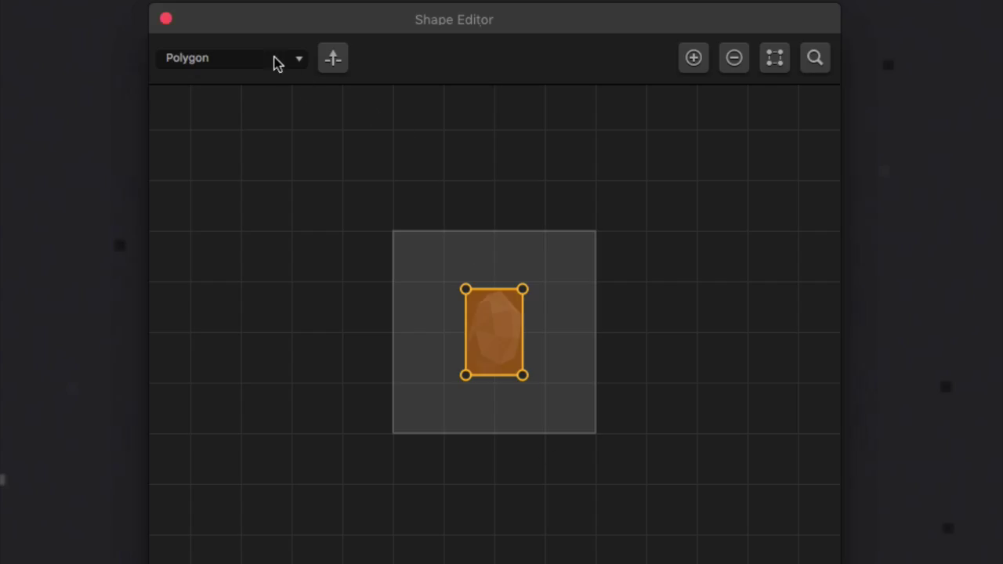
click(276, 63)
click(251, 108)
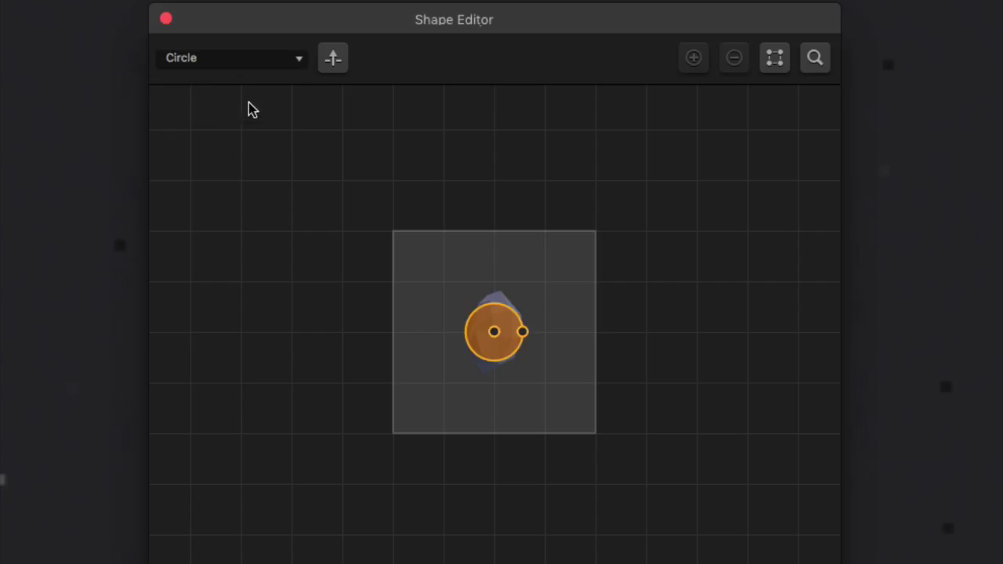
click(263, 62)
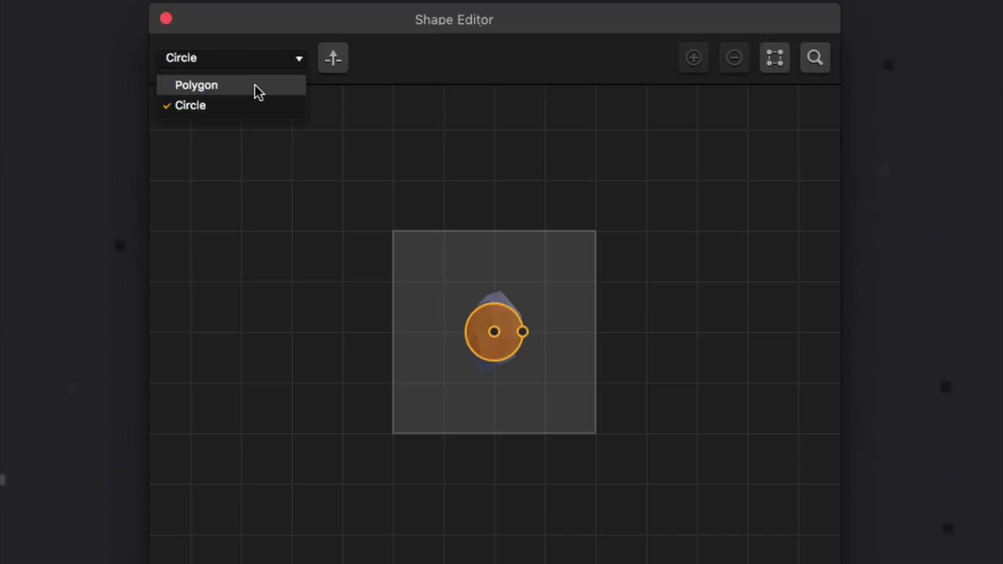
click(255, 86)
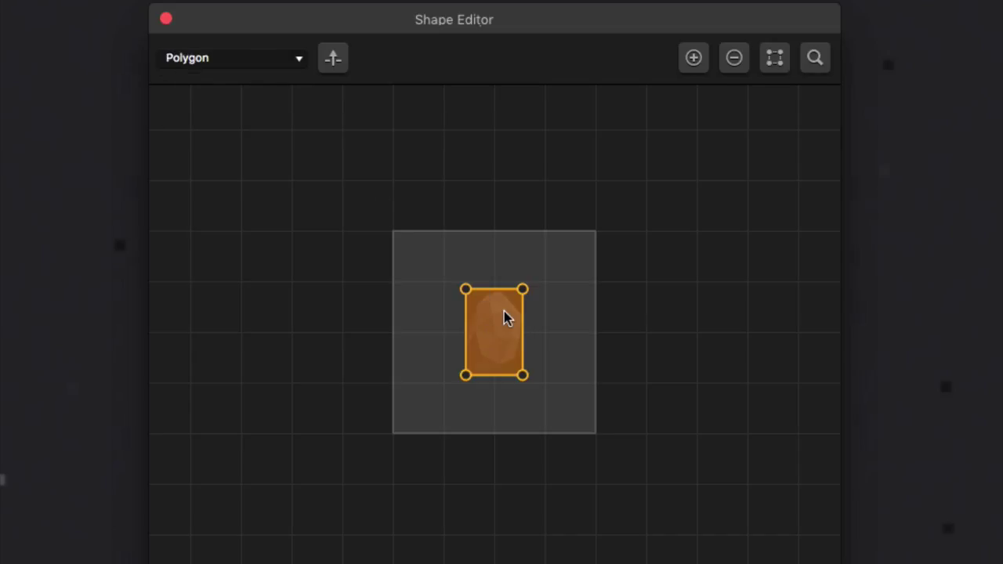
- Reshape the collision polygon of Asteroid_1_0001 into a six-point outline that follows the rock's edges, and close the shape editor
drag(466, 290, 471, 312)
drag(522, 289, 499, 289)
key(a)
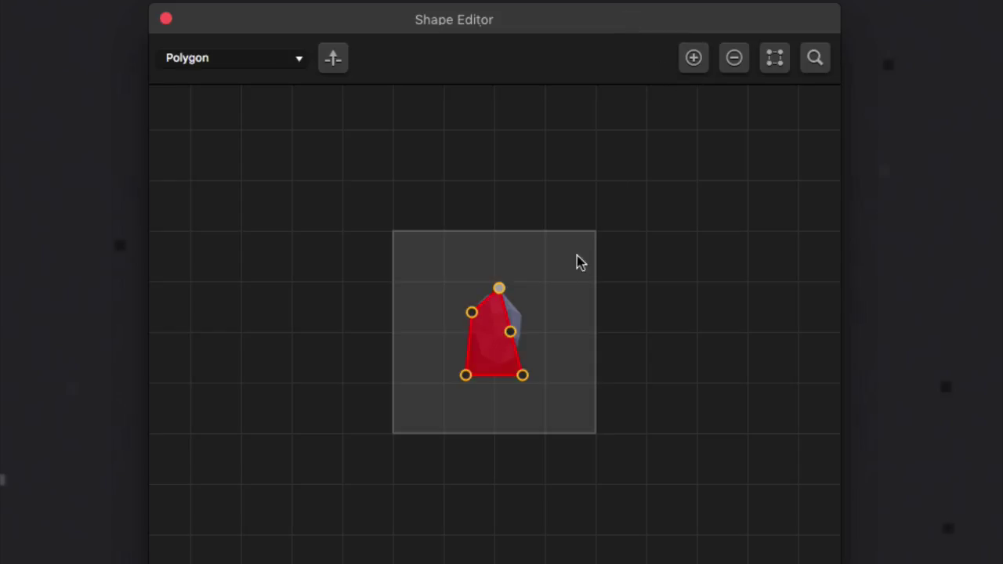
drag(511, 330, 521, 316)
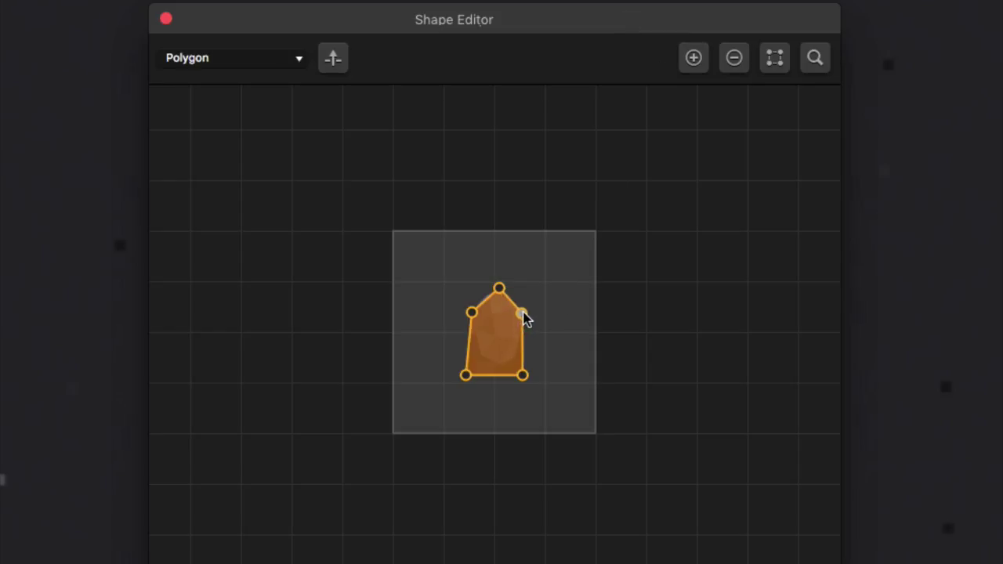
drag(523, 375, 470, 352)
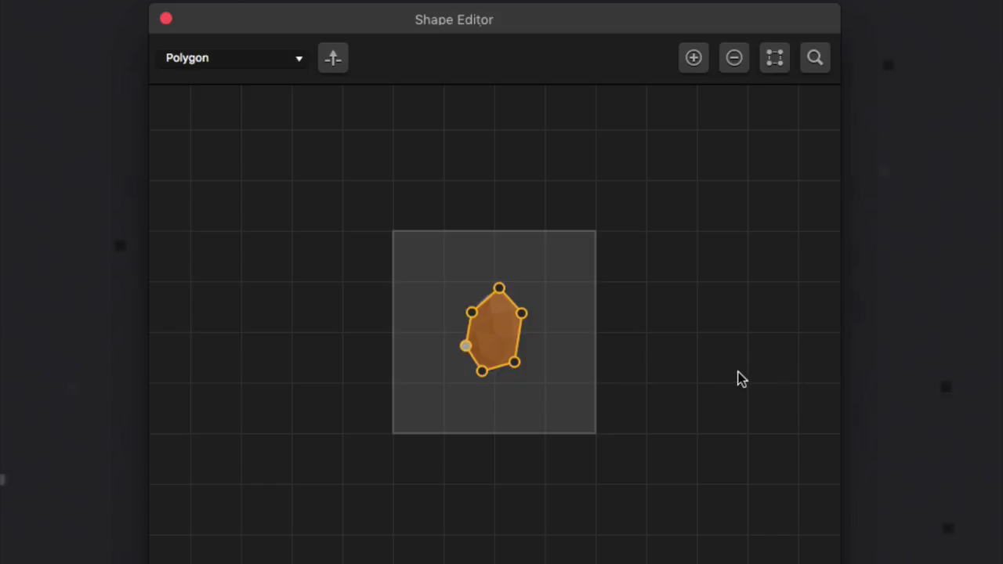
click(166, 19)
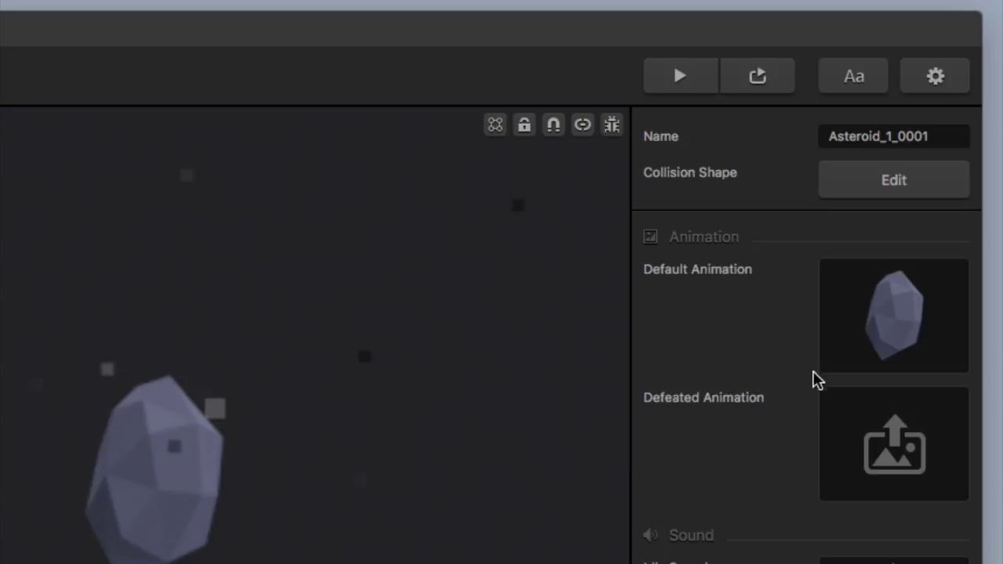
- Open the default animation of Asteroid_1_0001 and preview its playback
mouse_move(919, 283)
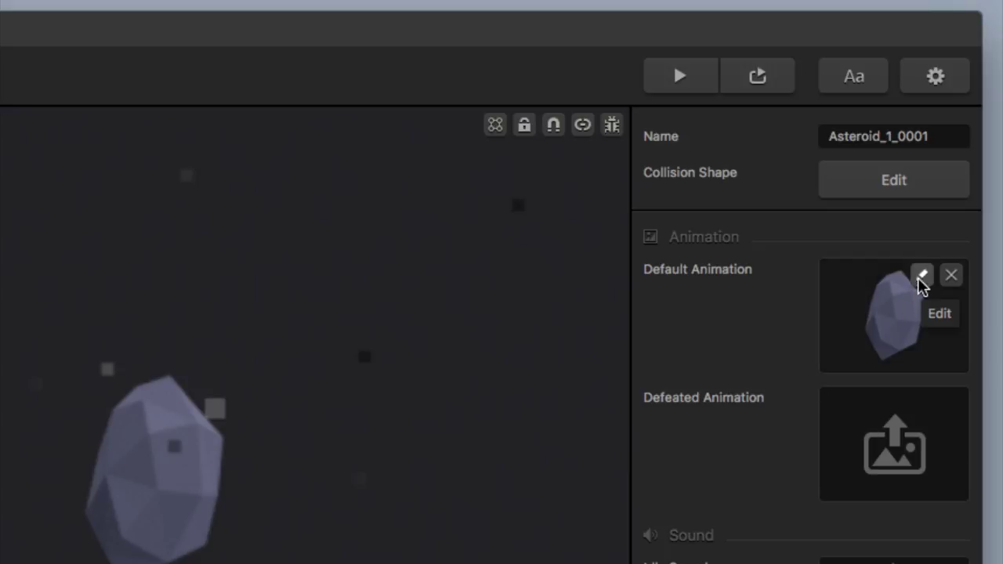
click(918, 279)
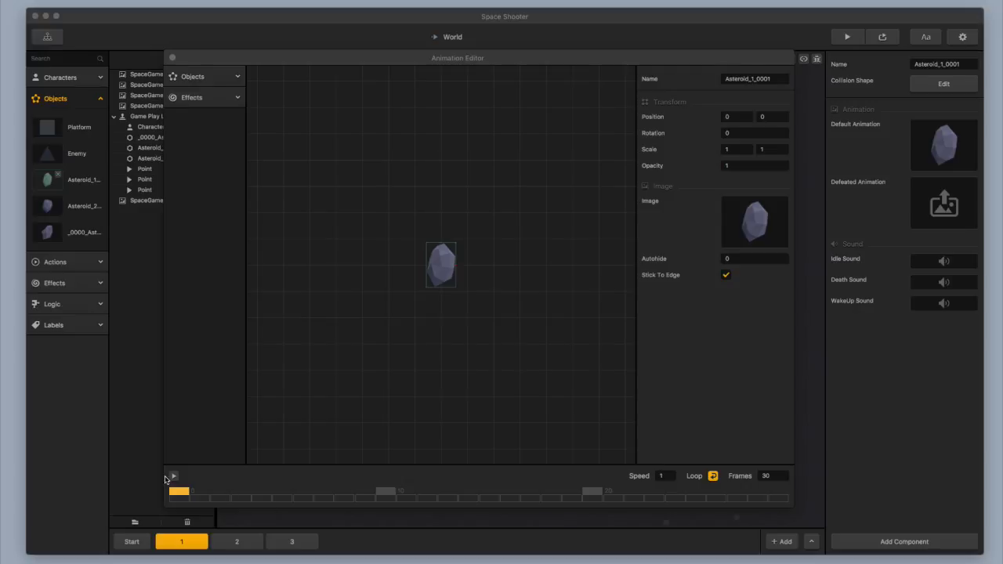
click(174, 477)
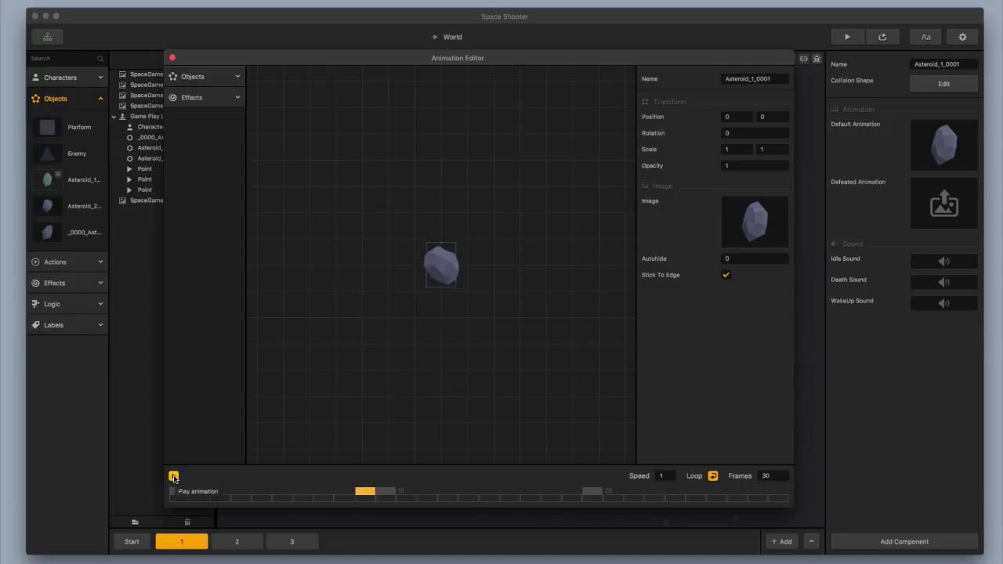
click(173, 478)
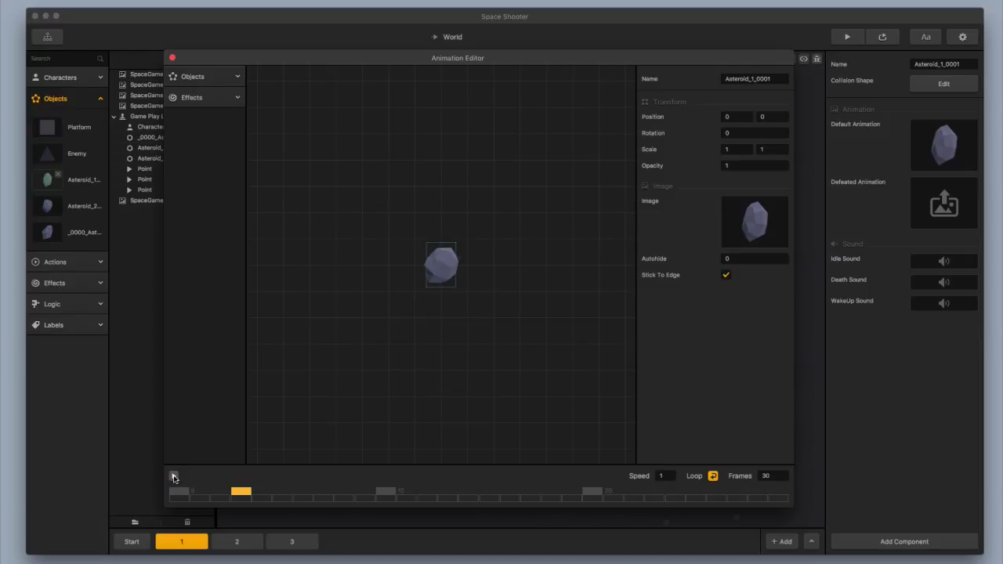
- Try an animation speed of 0.8 for Asteroid_1_0001 and preview it
click(671, 478)
key(Return)
click(173, 477)
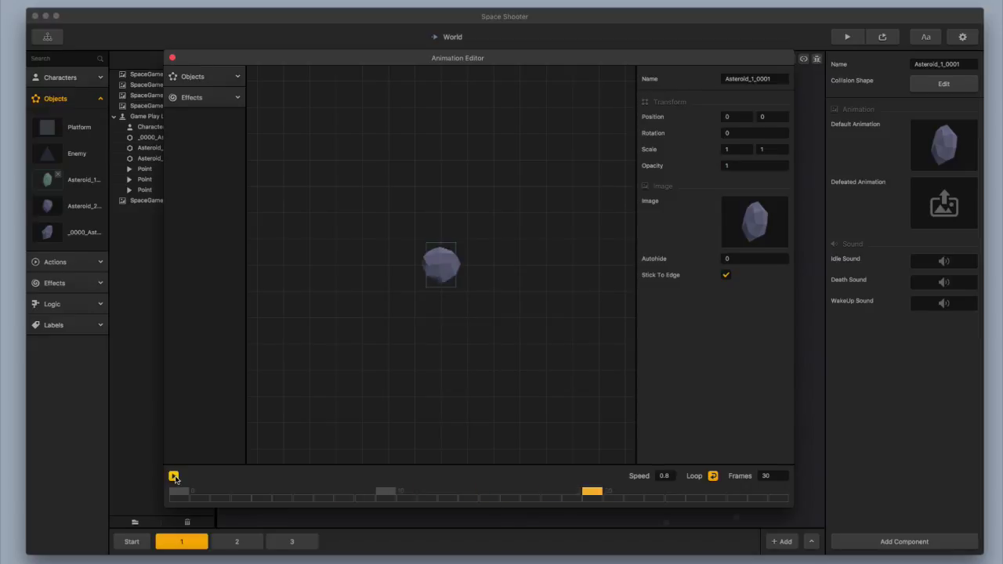
click(174, 477)
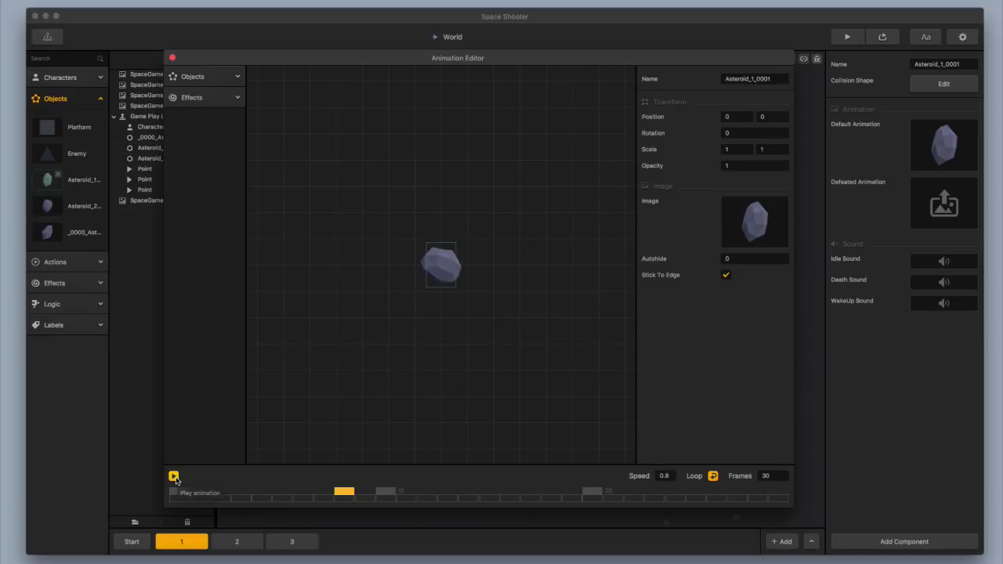
- Set the animation speed of Asteroid_1_0001 to 0.6, preview it and close the animation editor
click(664, 476)
click(174, 476)
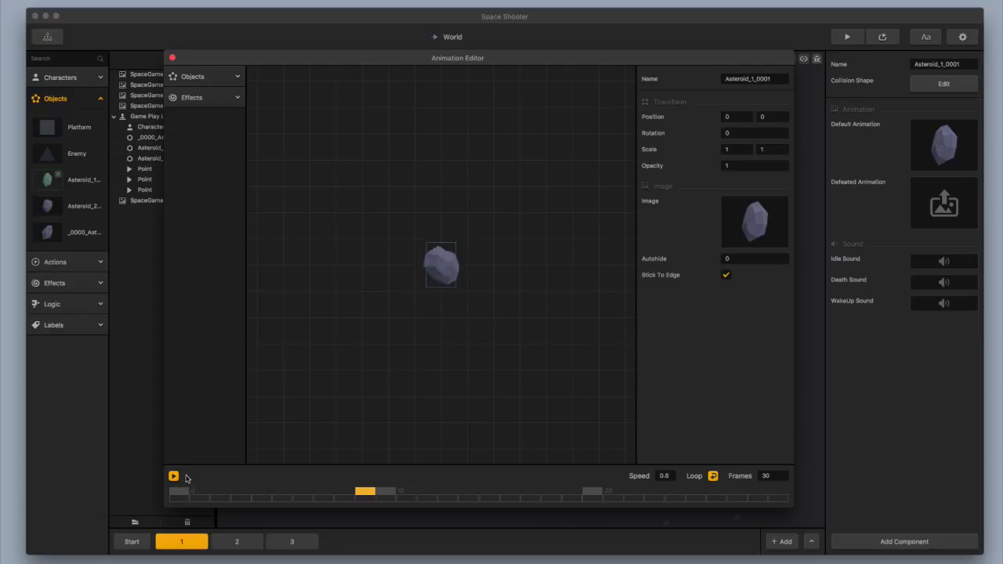
click(173, 57)
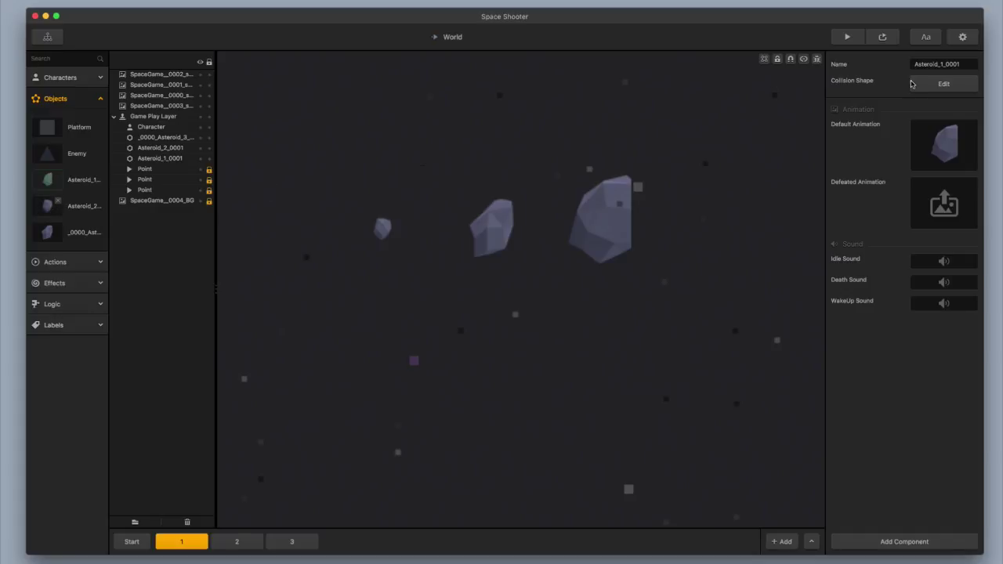
- Rename the Asteroid_1_0001 object as Asteroid 1 and the Asteroid_2_0001 object as Asteroid 2
click(962, 63)
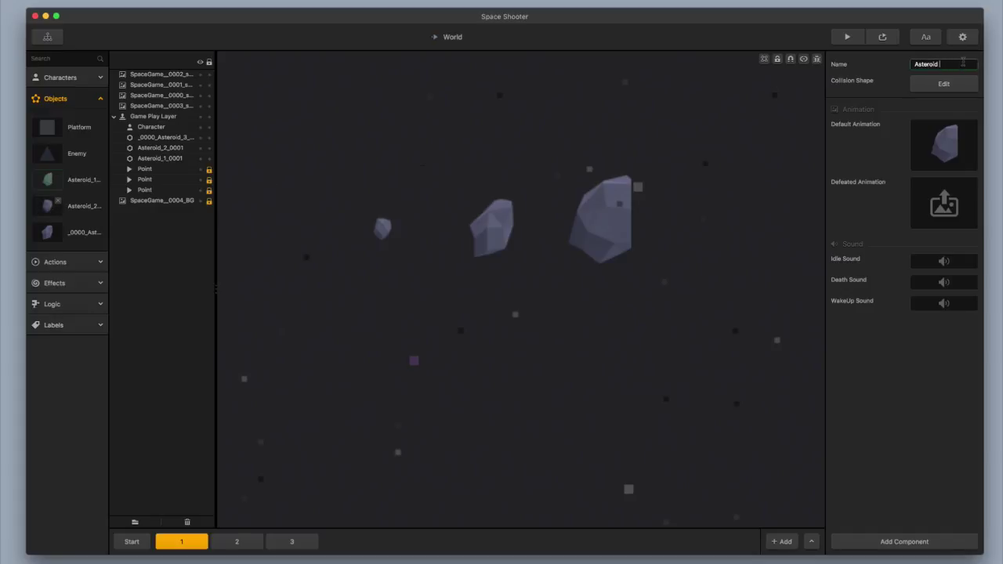
key(Return)
click(77, 211)
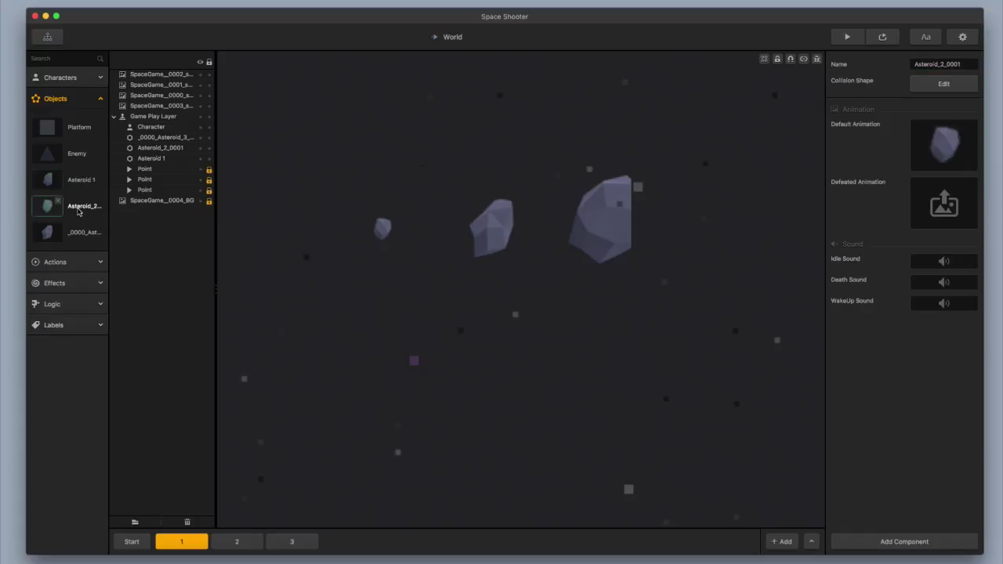
click(963, 65)
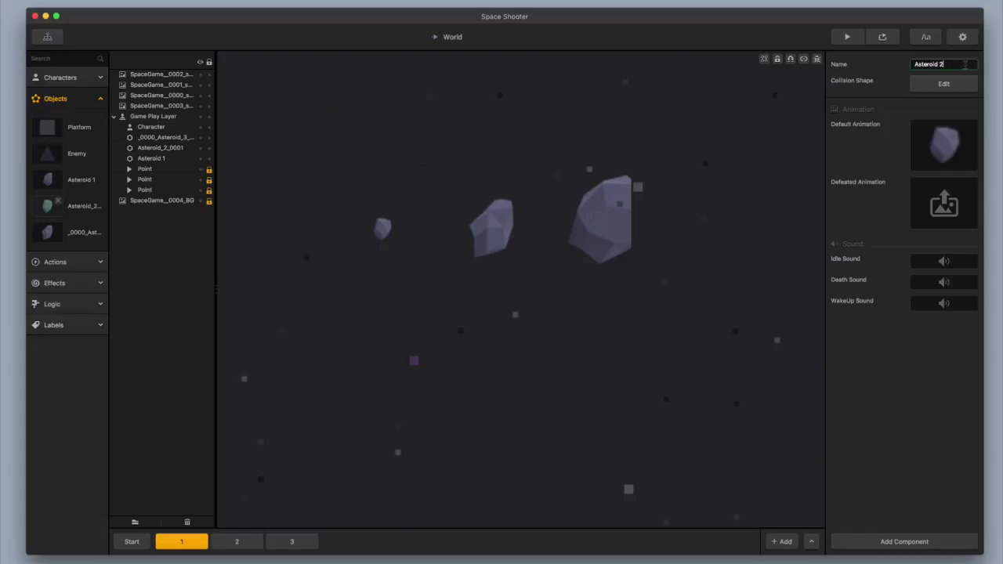
- Change the collision shape of Asteroid 2 to a Circle, fit it over the rock, and close the shape editor
click(944, 84)
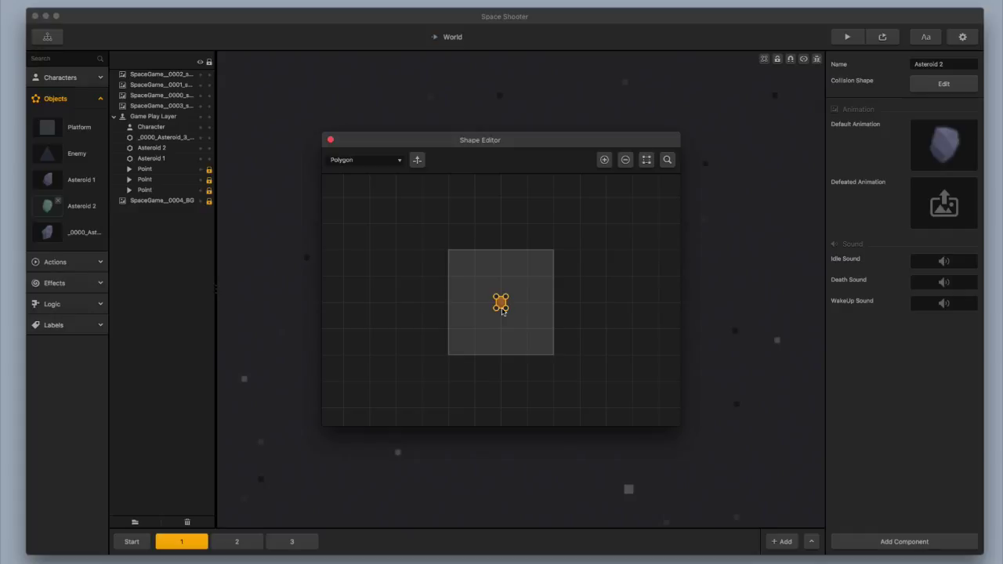
scroll(502, 312, up, 5)
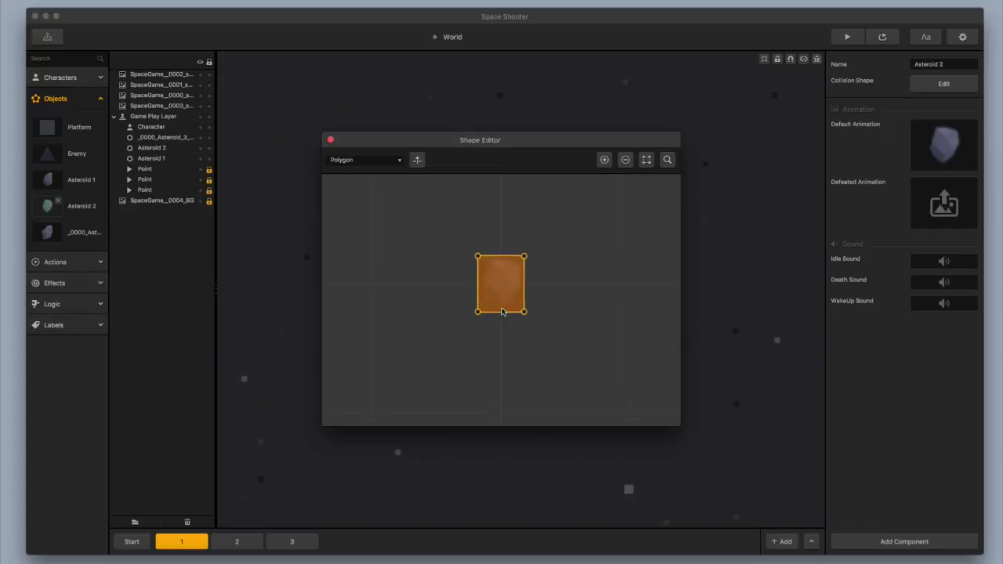
click(355, 162)
click(362, 191)
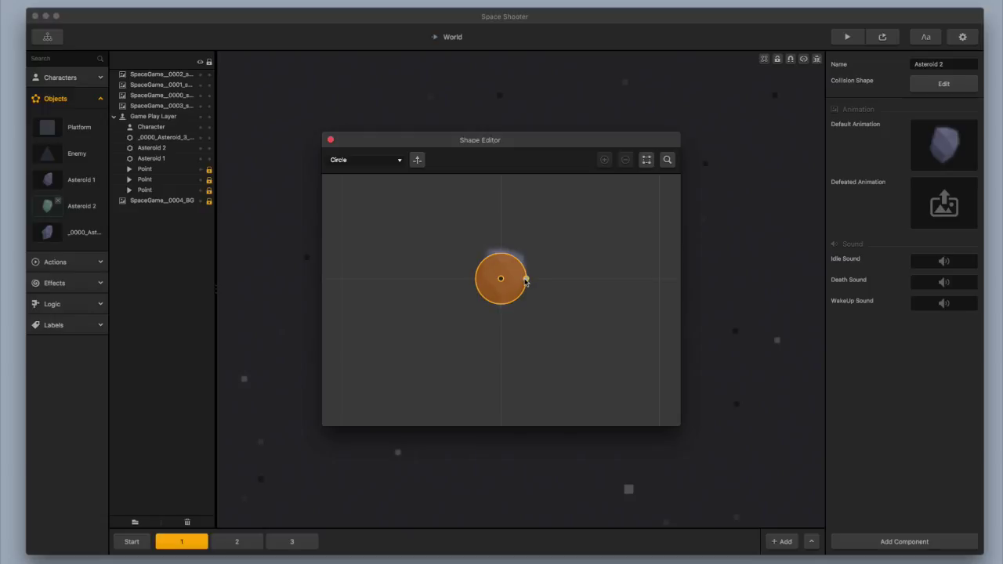
scroll(525, 280, down, 1)
drag(529, 281, 504, 279)
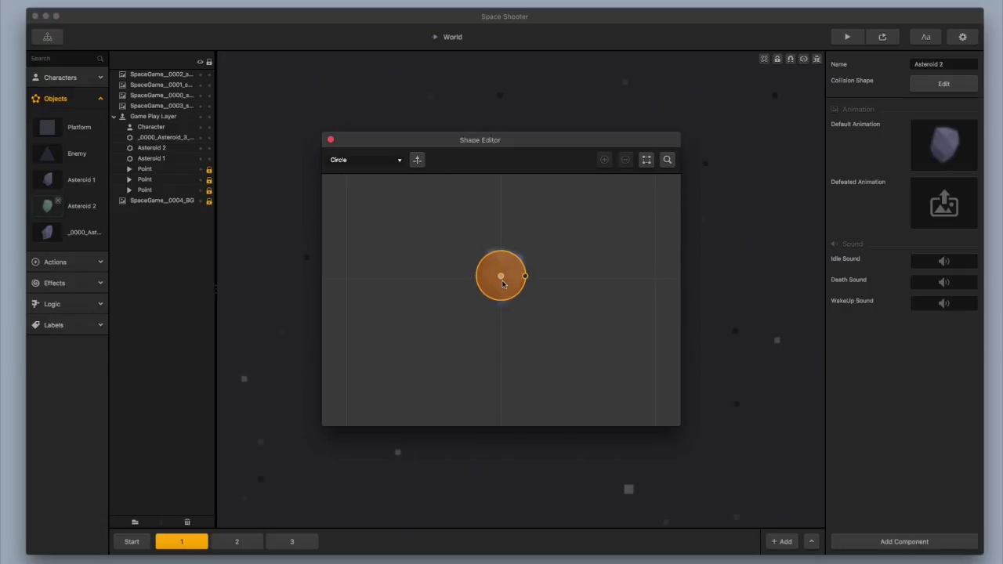
scroll(503, 280, up, 1)
click(330, 141)
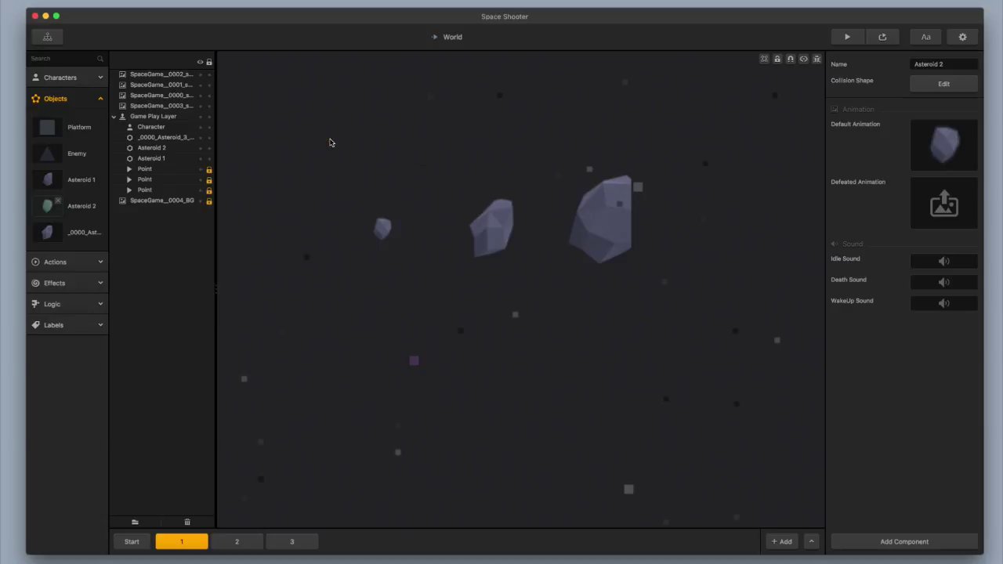
- Set the default animation speed of Asteroid 2 to 0.6, preview the rotation up close, and close the animation editor
click(961, 129)
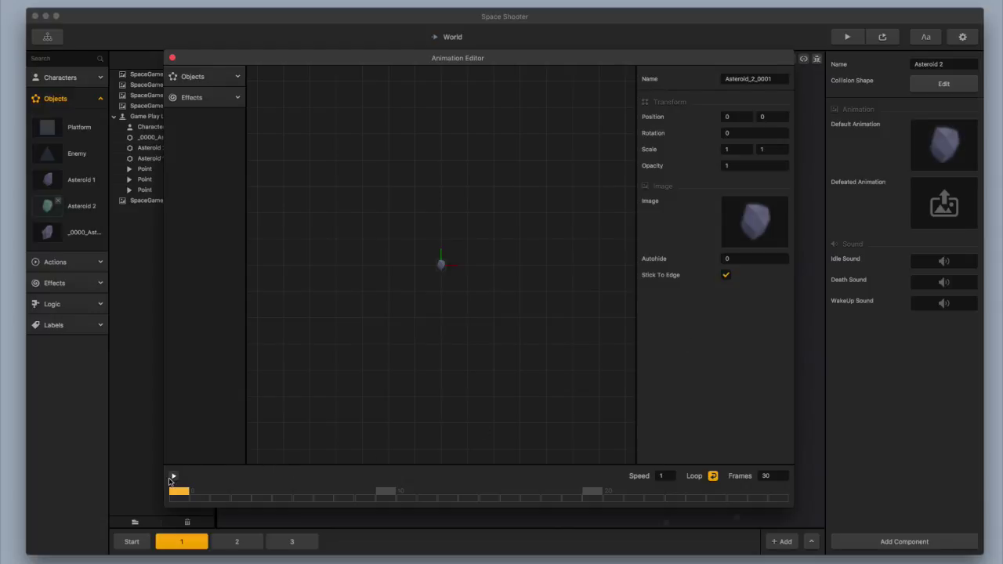
click(173, 476)
click(662, 476)
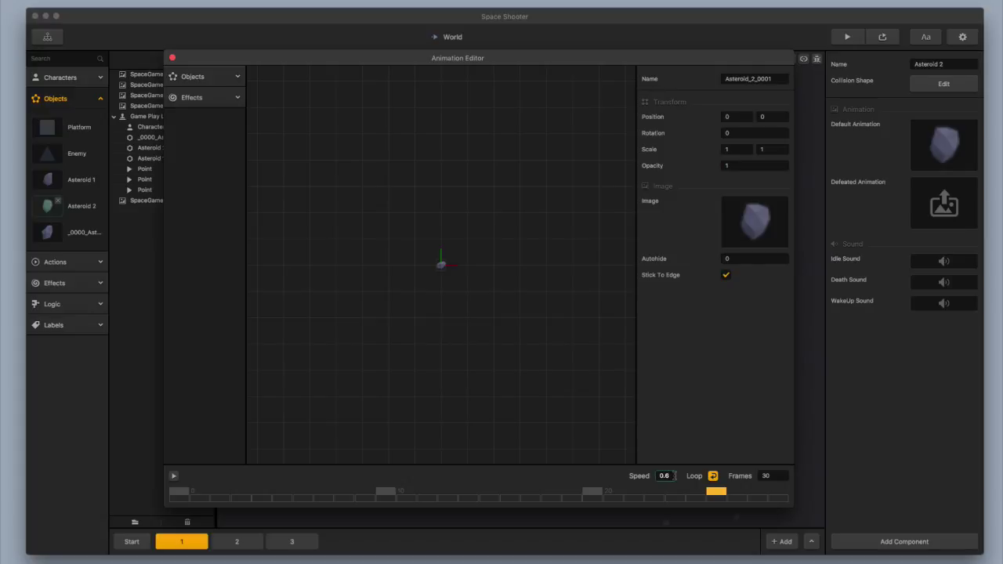
click(686, 380)
click(173, 476)
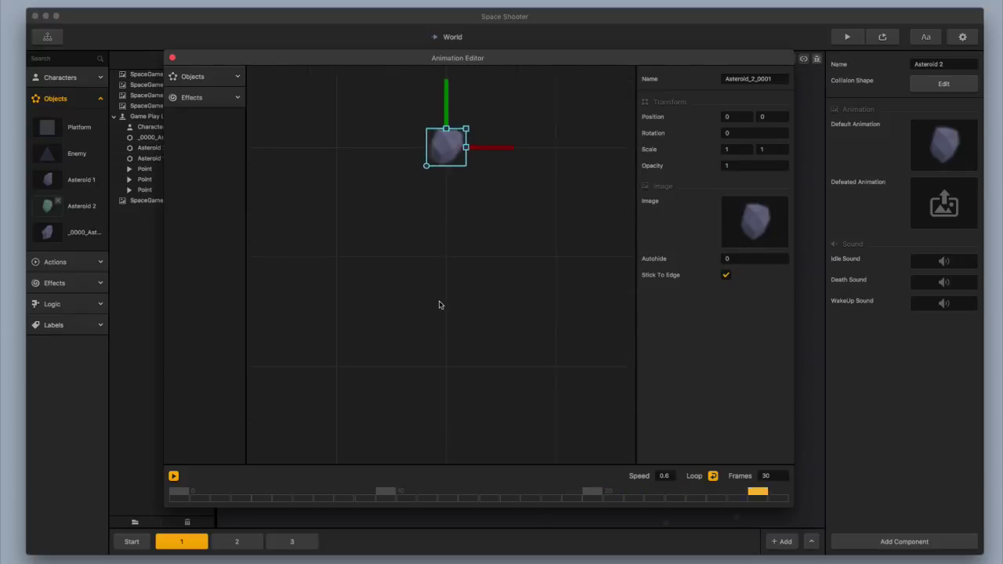
click(468, 208)
drag(466, 258, 463, 345)
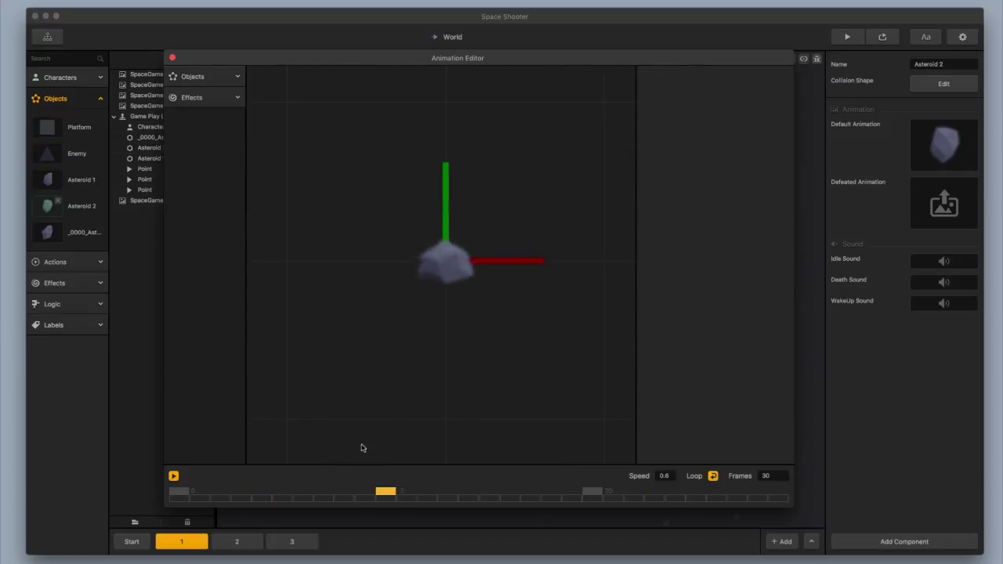
click(173, 477)
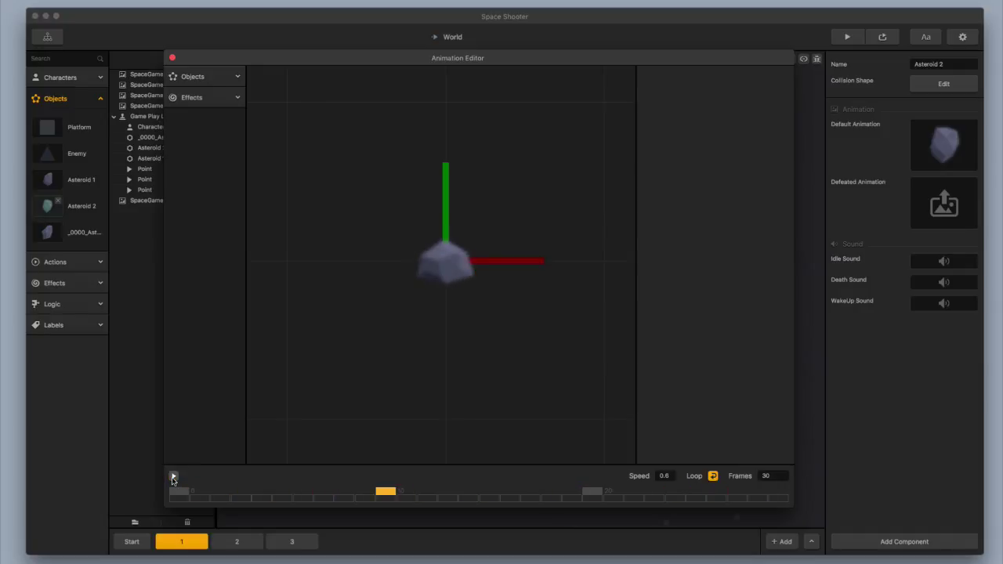
click(173, 58)
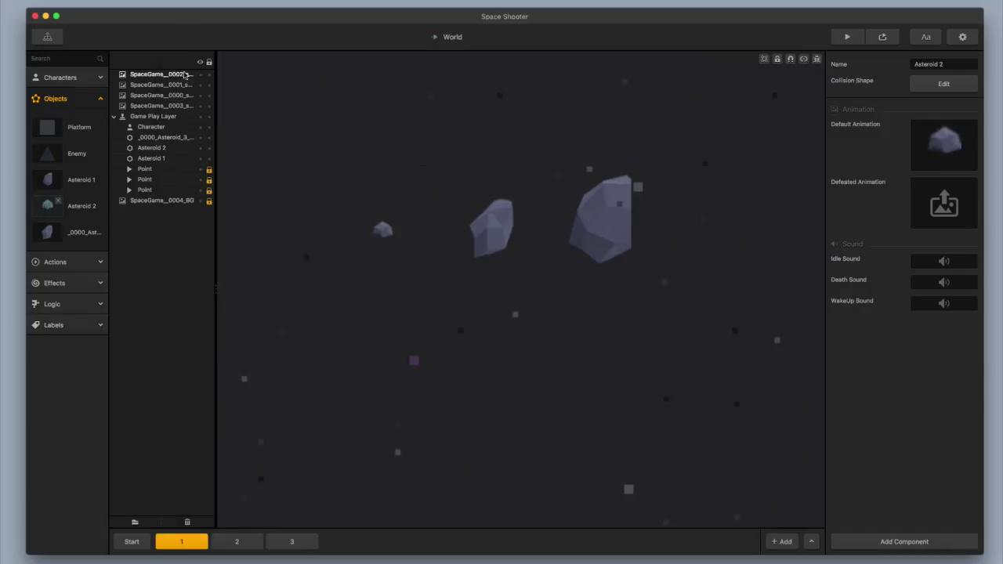
- Rename the _0000_Asteroid_3 object as Asteroid 3
click(80, 234)
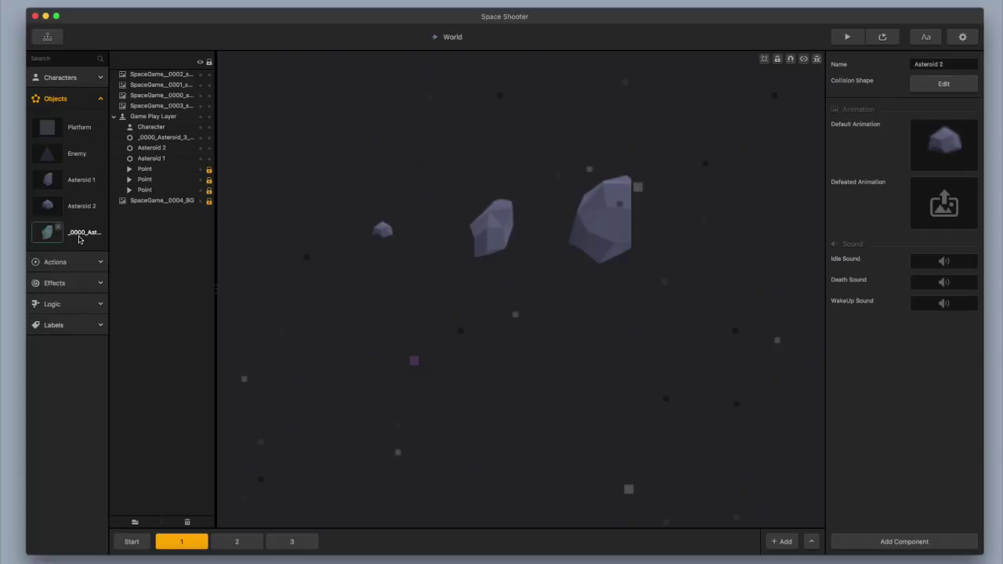
click(959, 65)
text(Asteroid 3)
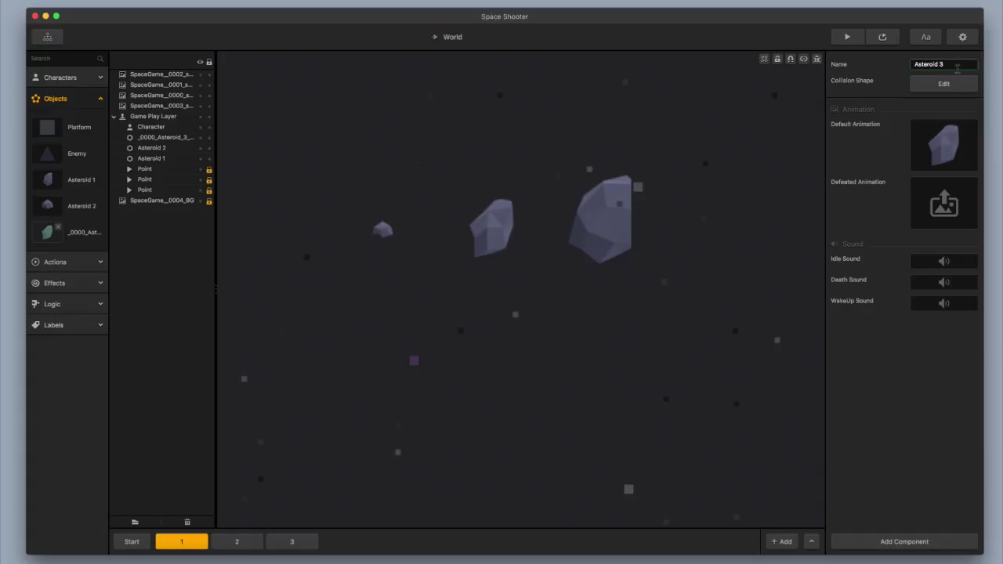
- Reshape the polygon collision shape of Asteroid 3 to follow the rock's outline, adding points where needed, and close the shape editor
click(944, 84)
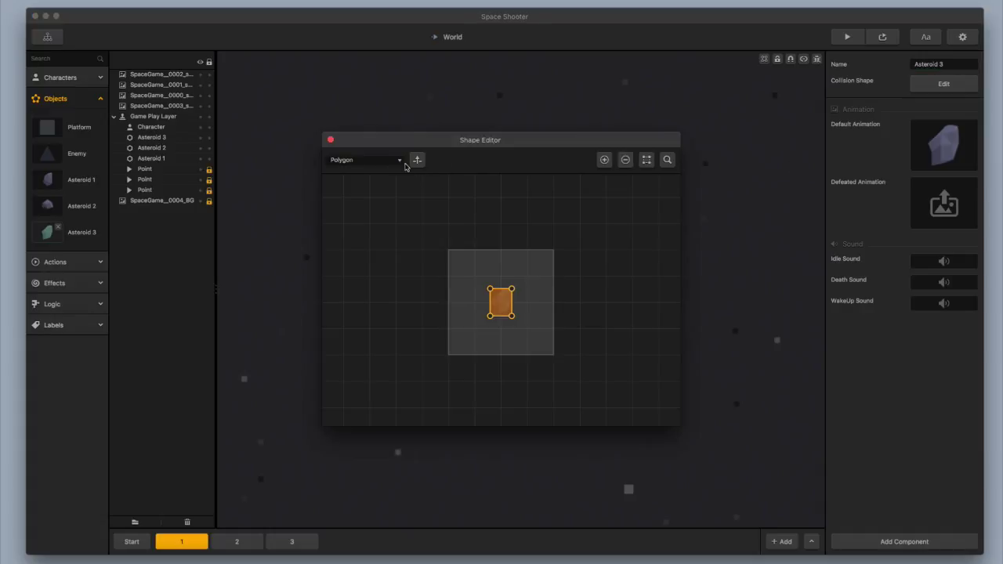
scroll(500, 321, up, 5)
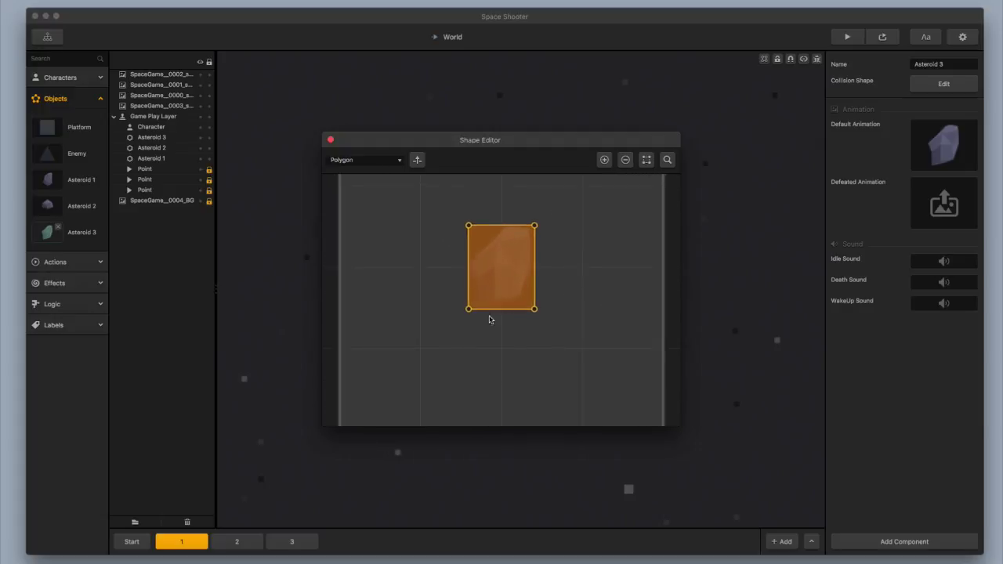
drag(468, 224, 530, 228)
mouse_move(536, 309)
mouse_down()
mouse_move(532, 267)
mouse_move(506, 282)
mouse_move(523, 300)
mouse_up()
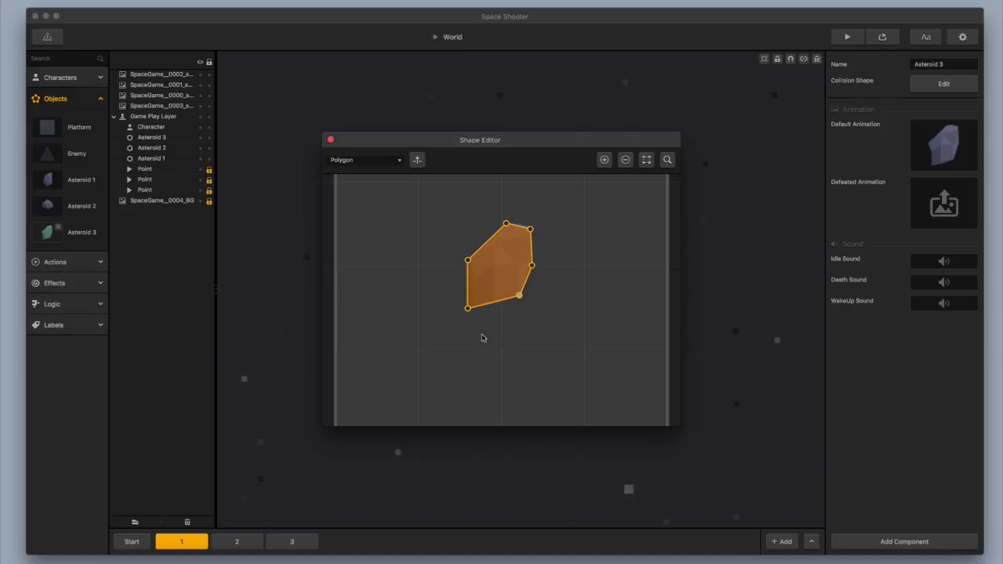
mouse_move(468, 308)
mouse_down()
mouse_move(487, 301)
mouse_move(478, 308)
mouse_up()
click(330, 140)
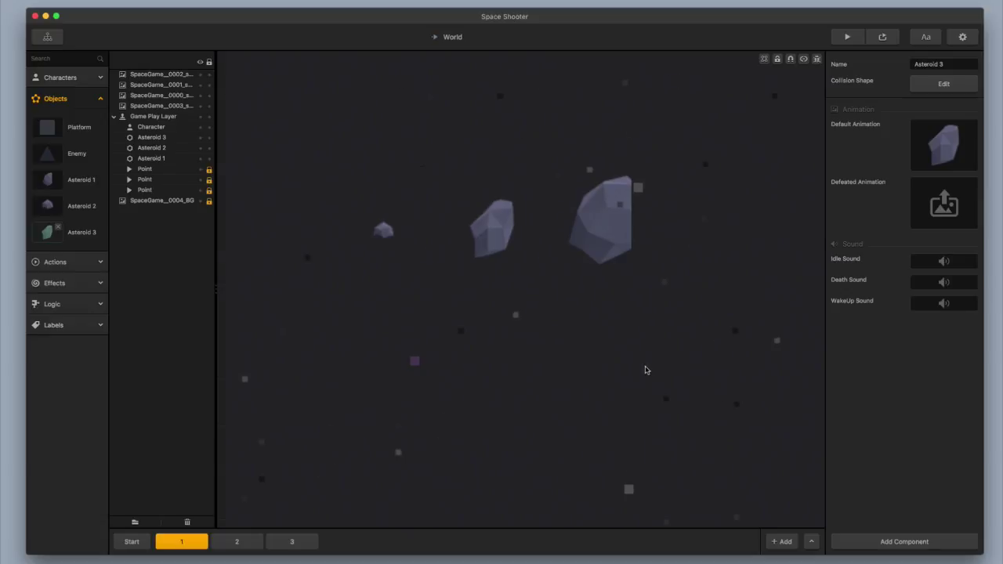
- Duplicate Asteroid 1 twice and spread the three rocks over the scene: upper right, upper-middle left, and lower right near the character
scroll(644, 368, down, 3)
scroll(638, 369, down, 10)
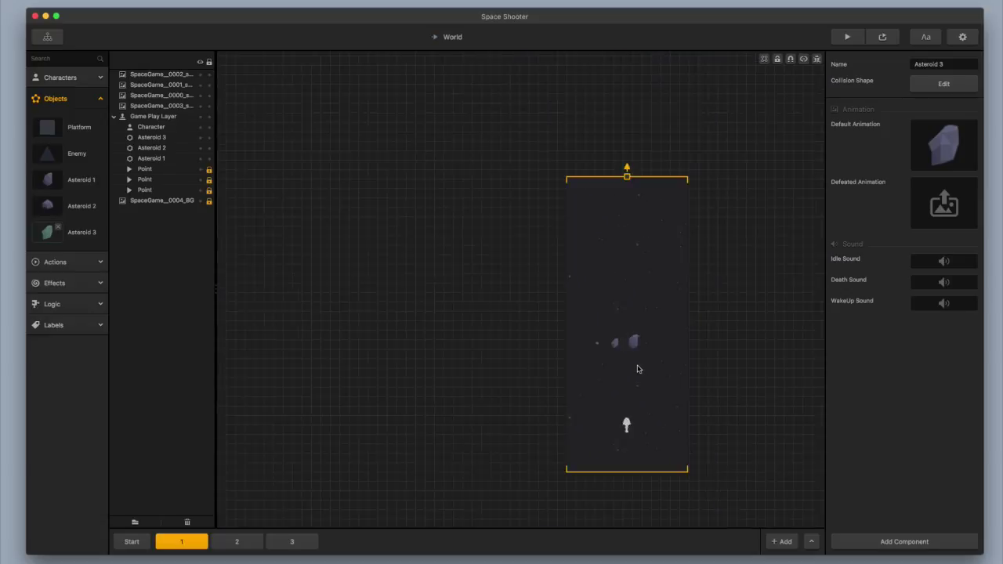
scroll(638, 369, up, 8)
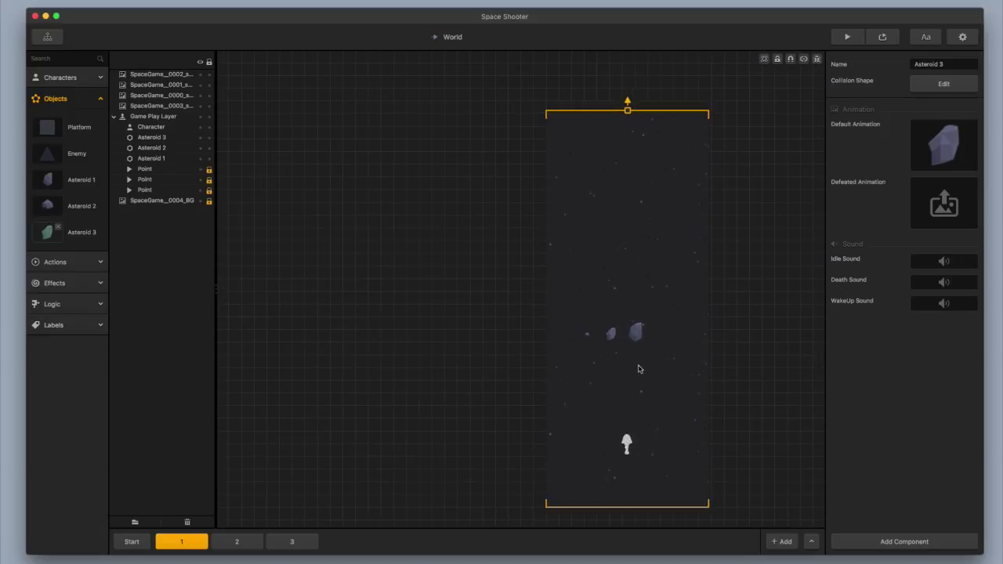
click(644, 371)
drag(646, 369, 550, 348)
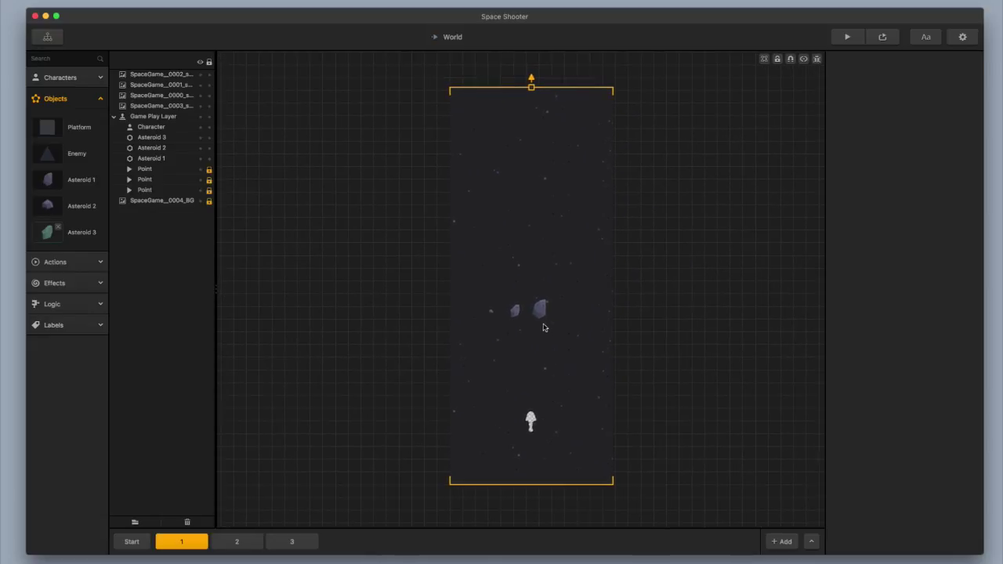
click(542, 309)
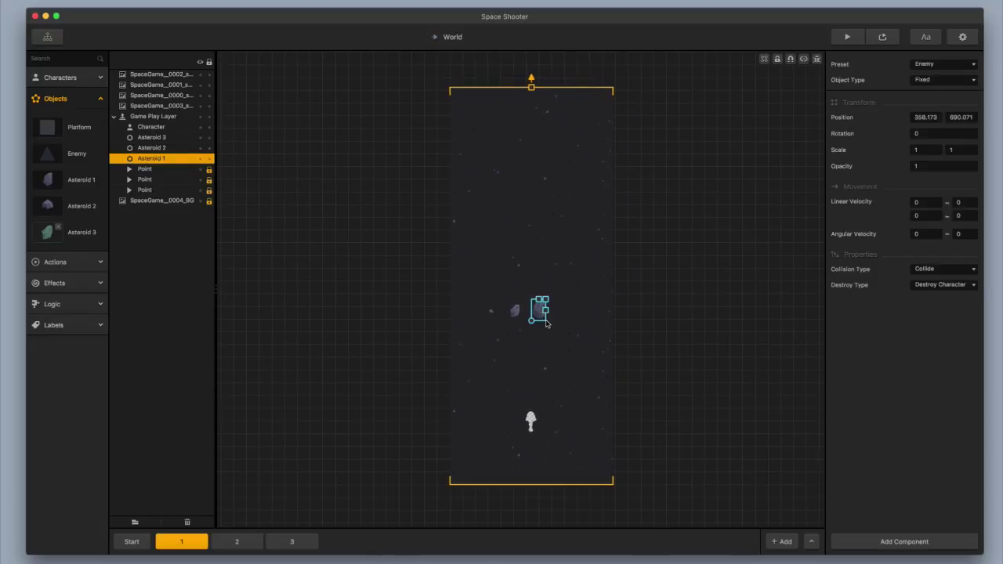
key(super+d)
key(super+d)
drag(540, 333, 589, 136)
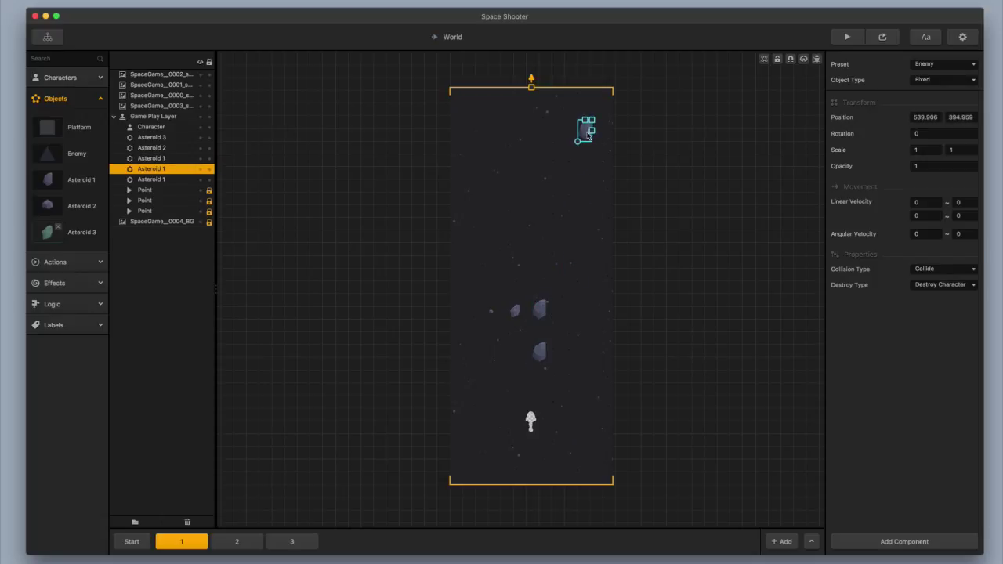
click(541, 311)
drag(541, 306, 486, 221)
drag(539, 356, 576, 394)
- Duplicate Asteroid 3 twice and place the three rocks in the scene's upper right-centre, lower left and upper left
click(516, 313)
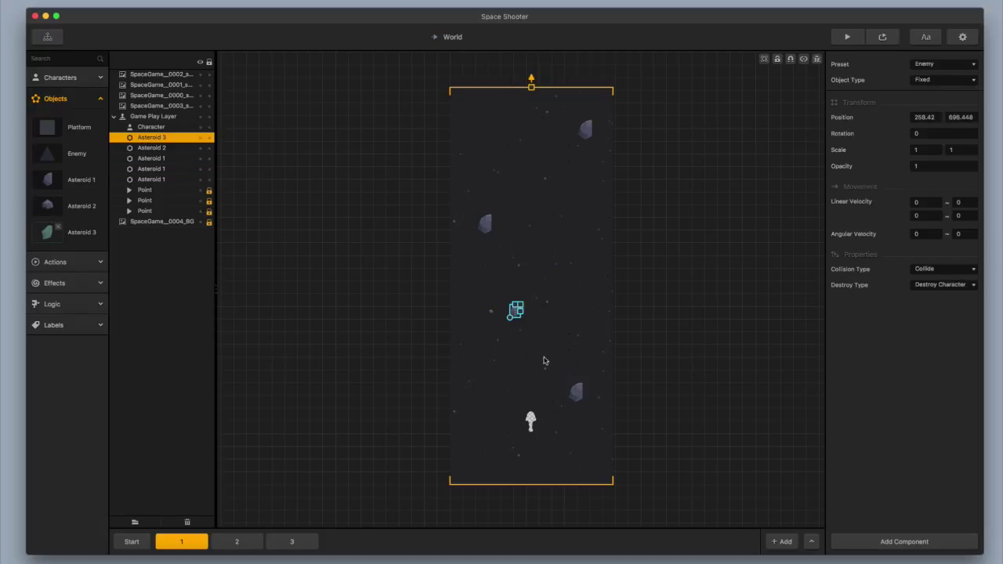
key(super+d)
key(super+d)
drag(515, 337, 563, 175)
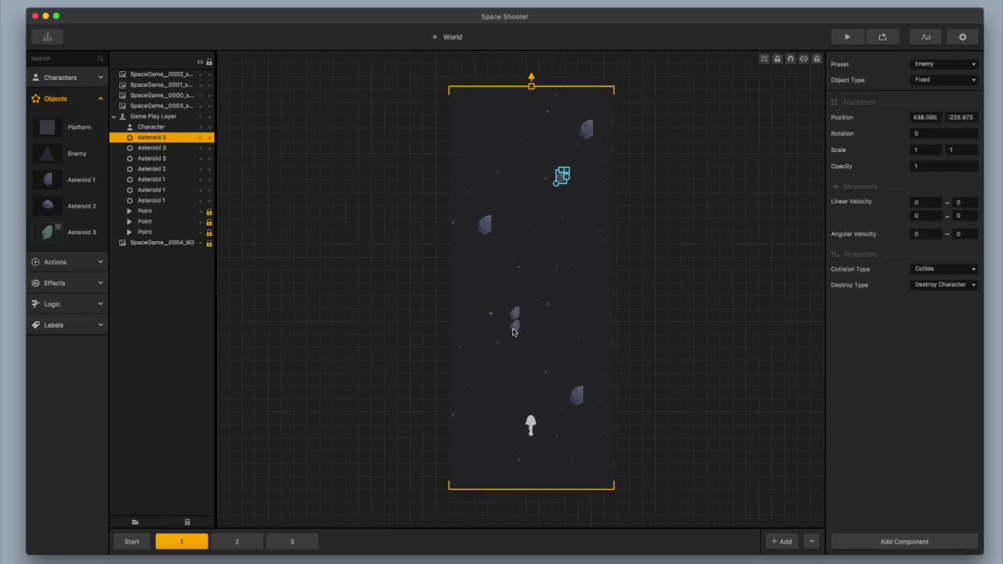
click(513, 328)
drag(514, 327, 486, 387)
click(516, 315)
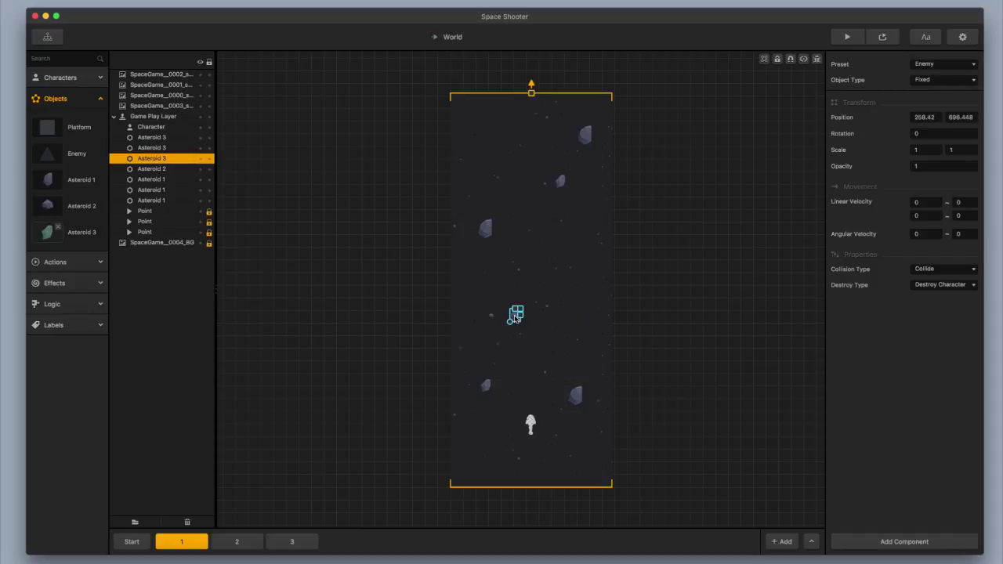
drag(516, 316, 491, 134)
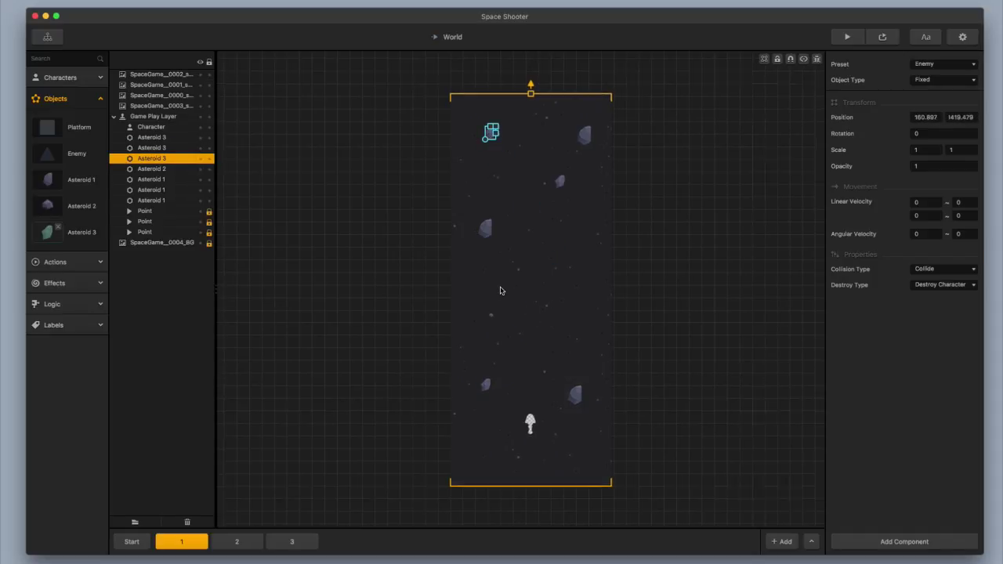
- Duplicate Asteroid 2 twice and place two of the small rocks along the scene's right side and one at the lower left
scroll(497, 298, up, 3)
click(481, 351)
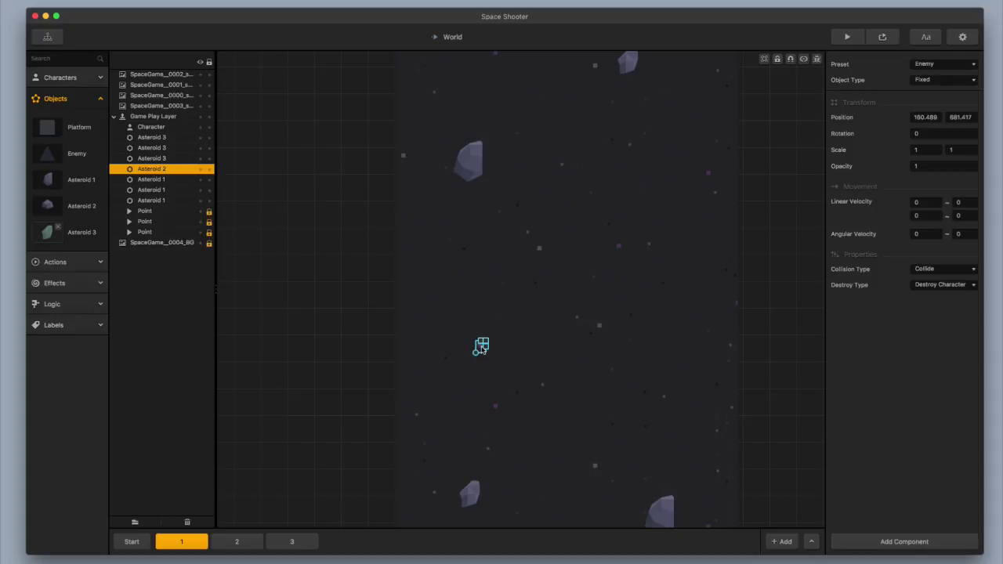
key(super+d)
key(super+d)
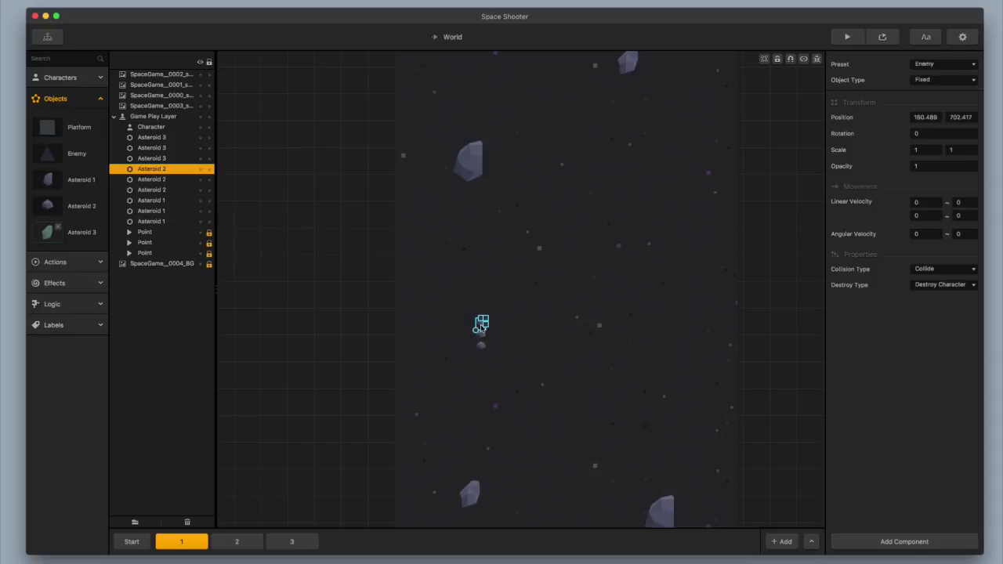
drag(481, 326, 681, 201)
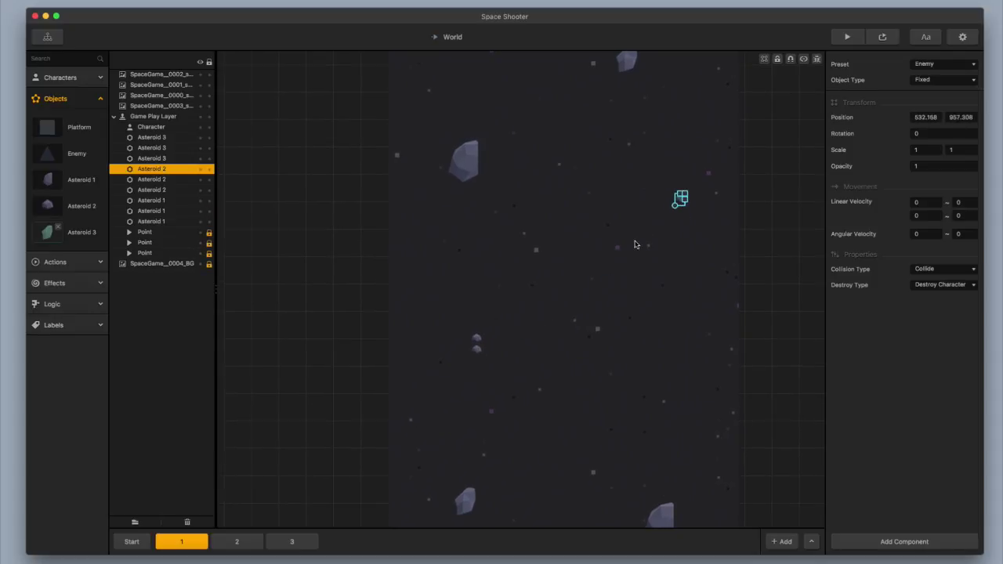
click(478, 341)
drag(478, 341, 696, 327)
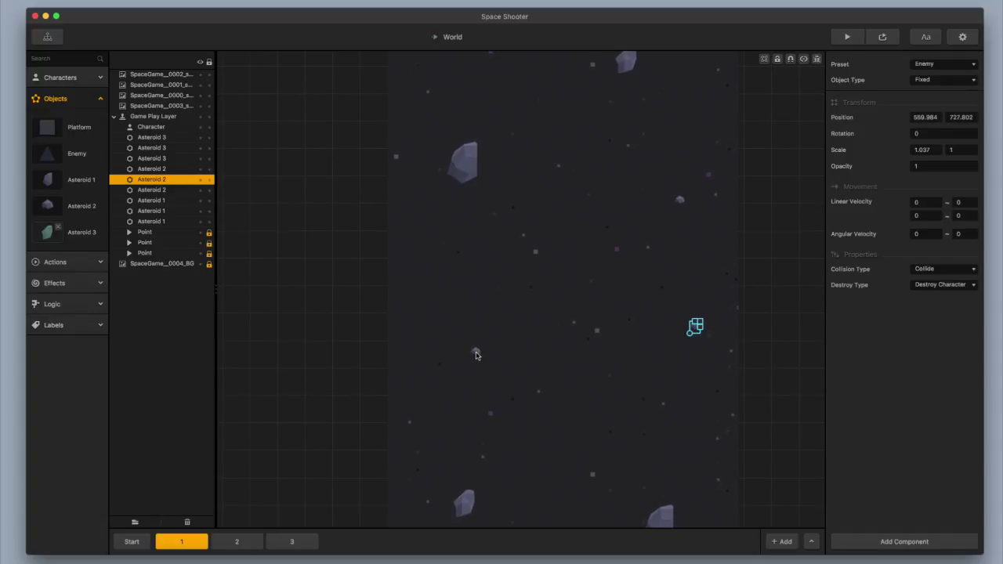
drag(475, 355, 495, 405)
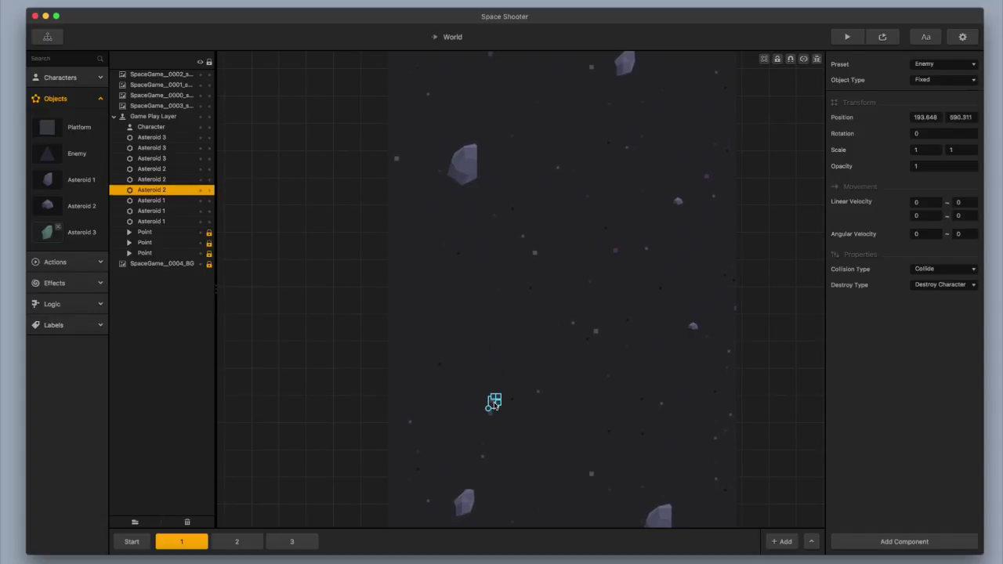
- Check the overall asteroid layout of scene 1 and launch the scene in the game preview
scroll(570, 412, down, 5)
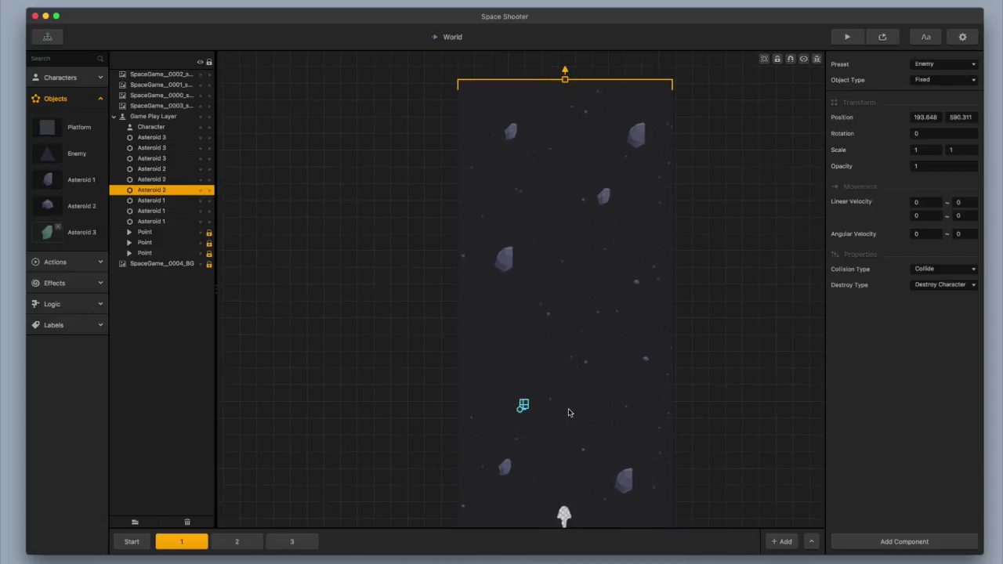
scroll(569, 341, down, 2)
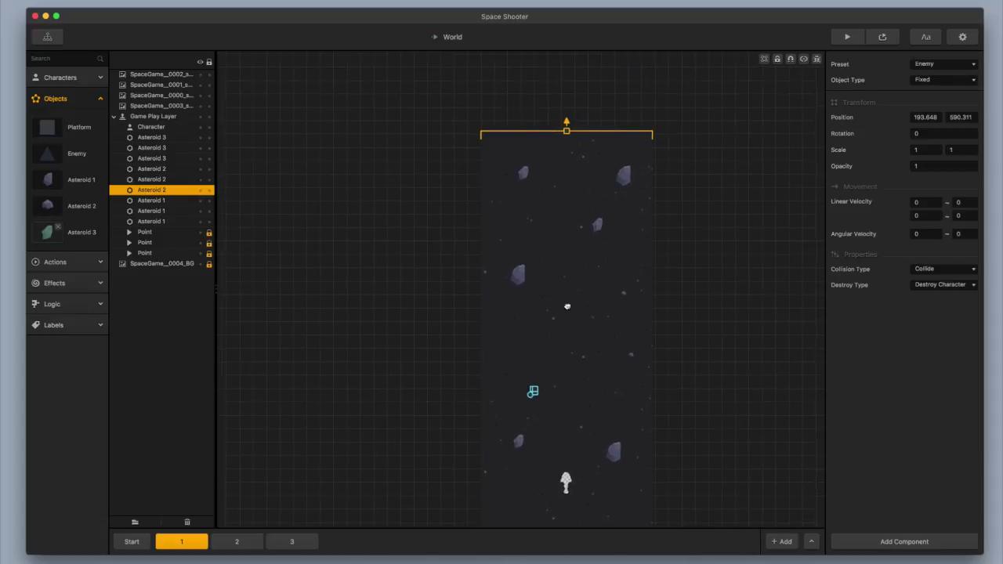
scroll(557, 297, down, 2)
scroll(549, 294, right, 1)
scroll(540, 294, up, 2)
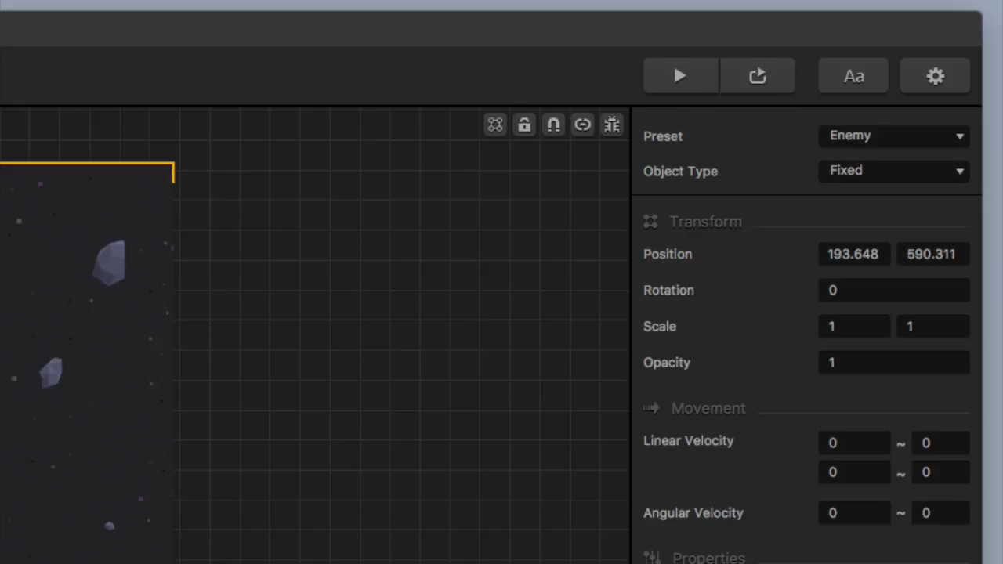
click(762, 89)
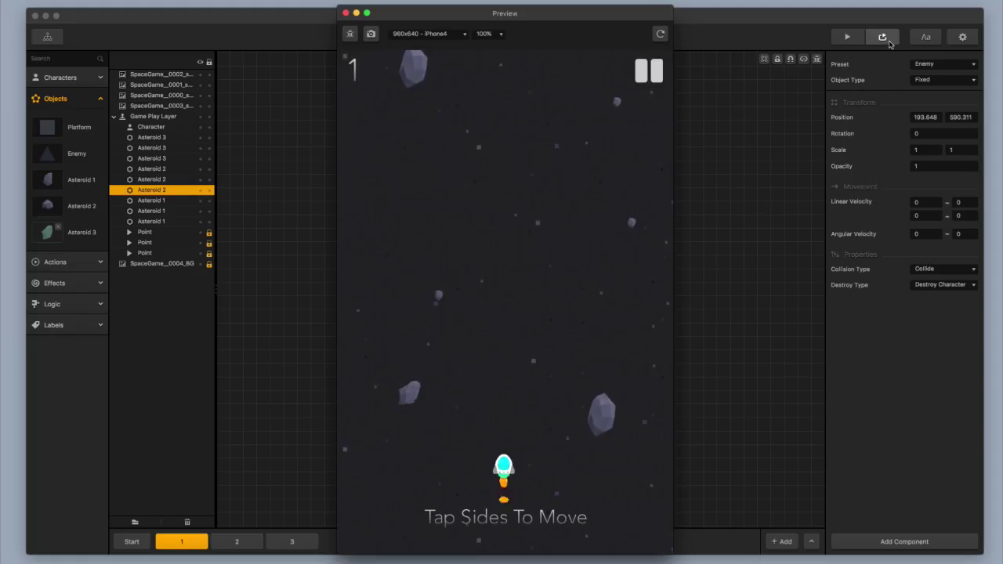